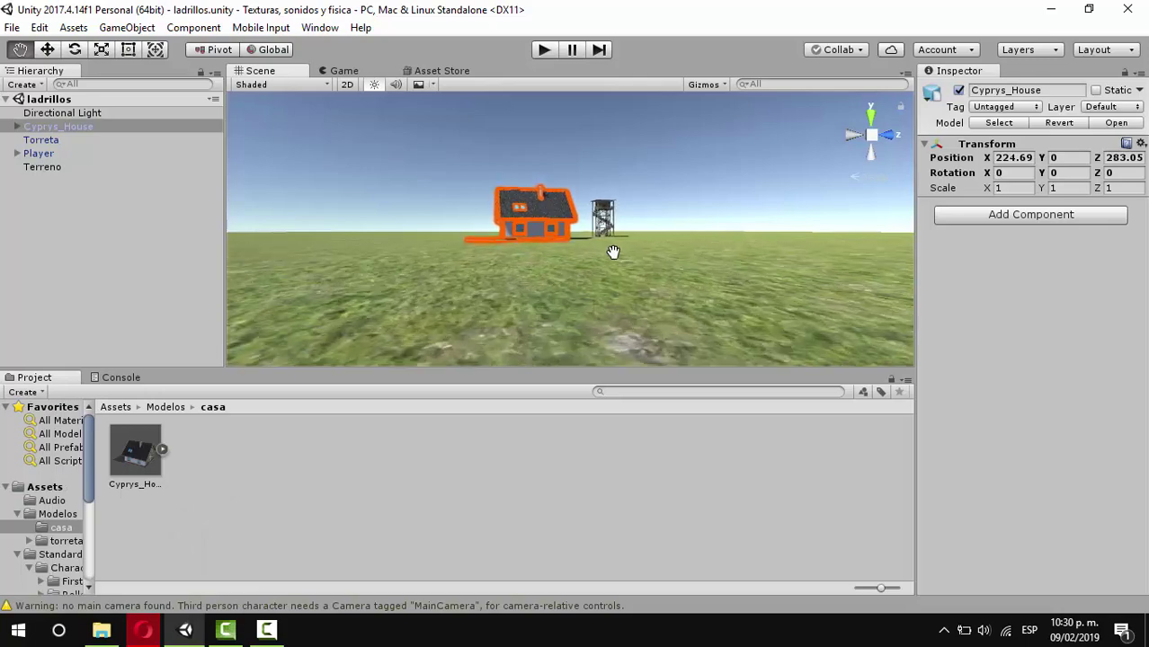
Examine the house and the watchtower on the grass terrain from several outside angles.
scroll(613, 251, up, 8)
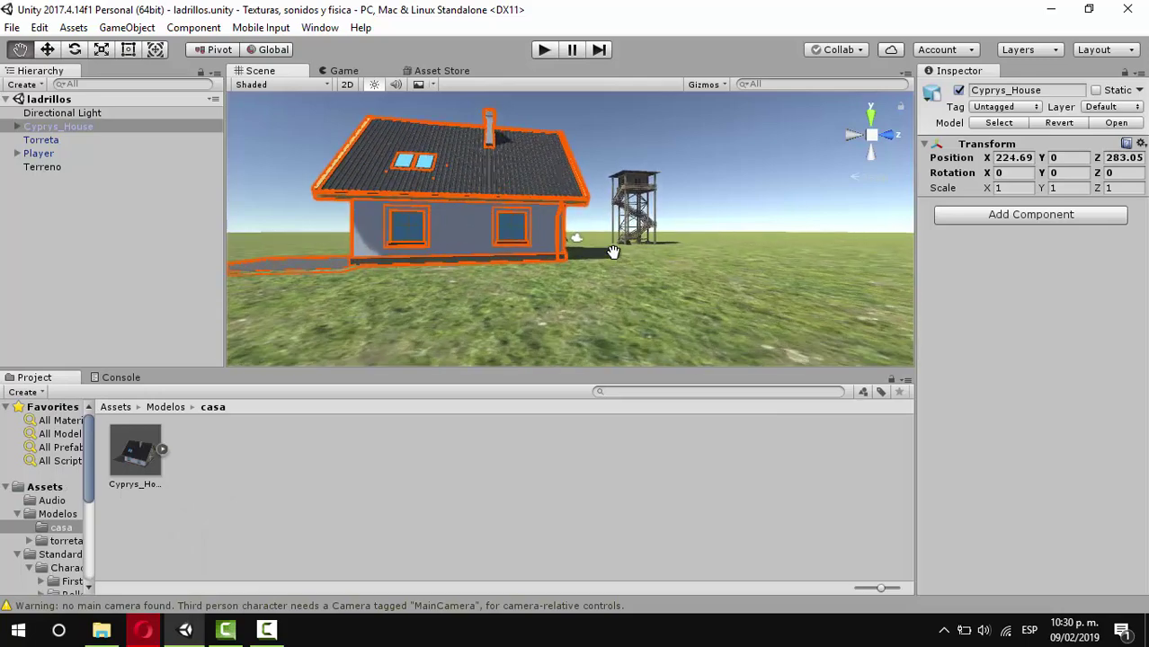
drag(612, 252, 520, 268)
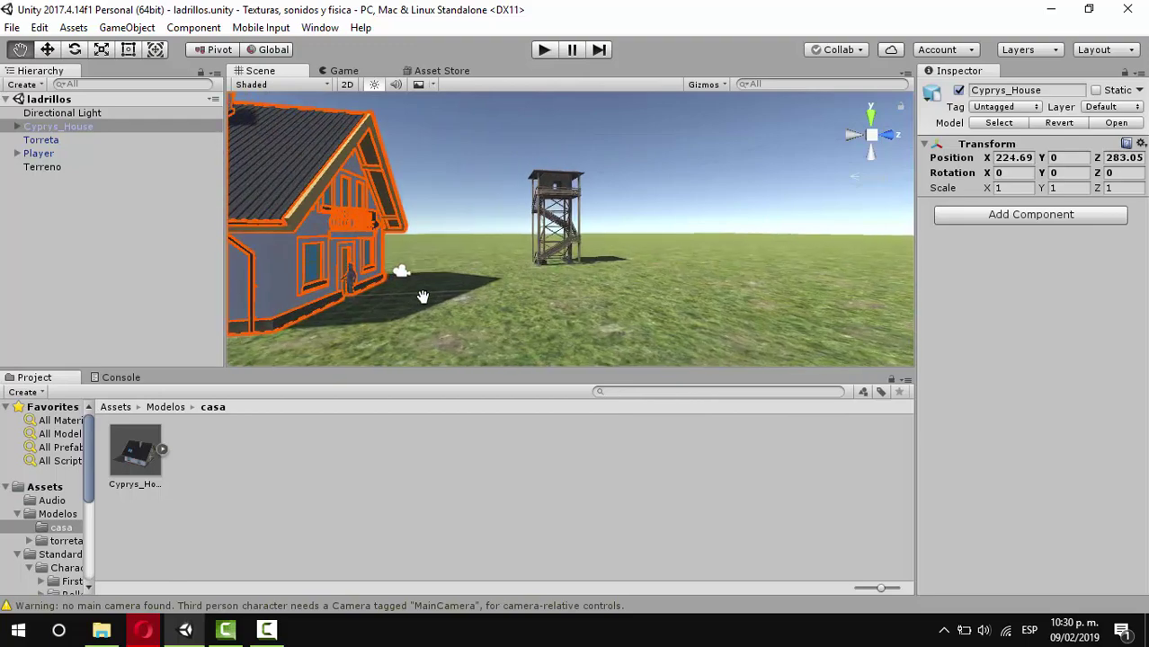
scroll(335, 271, down, 5)
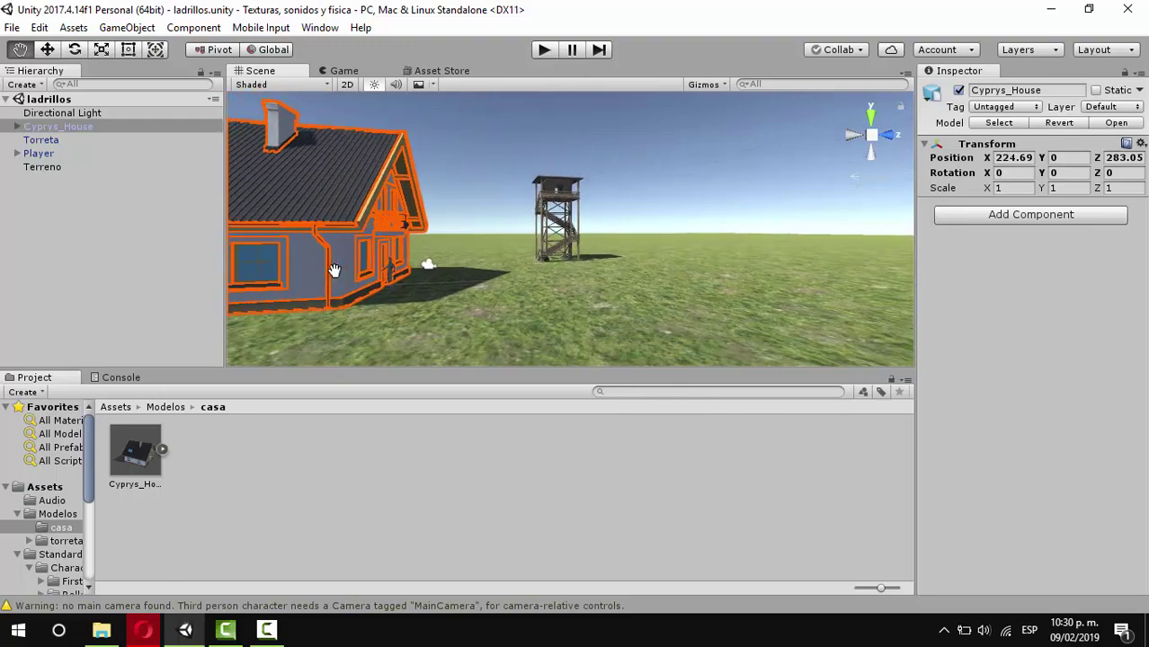
scroll(334, 271, up, 3)
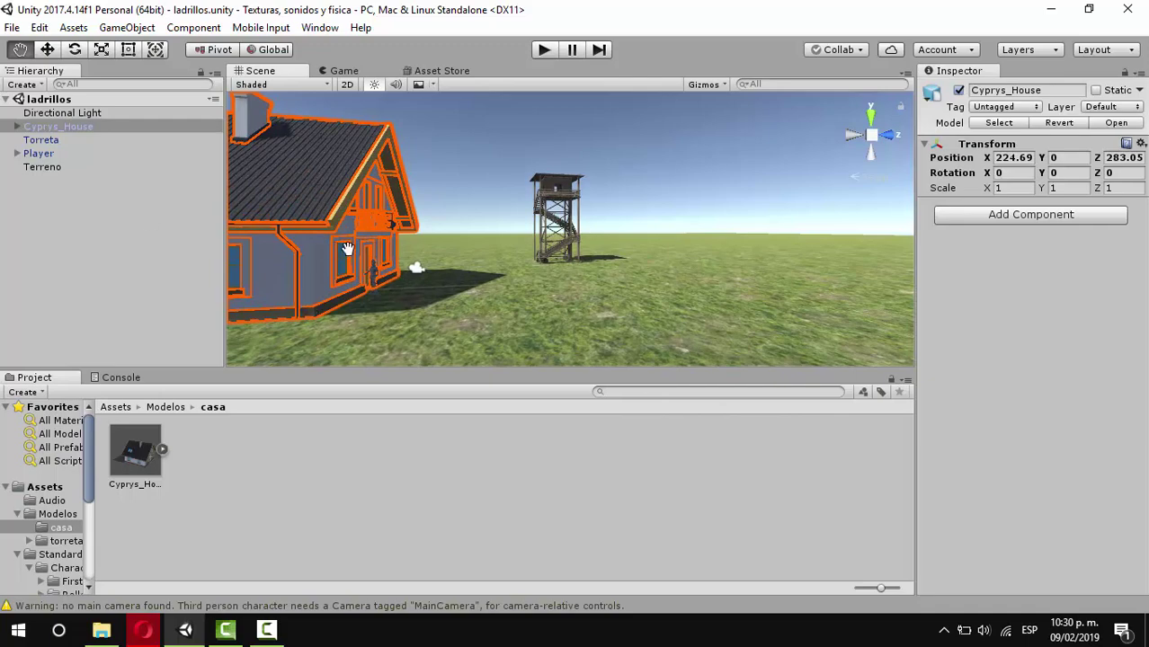
key(f)
drag(445, 223, 390, 241)
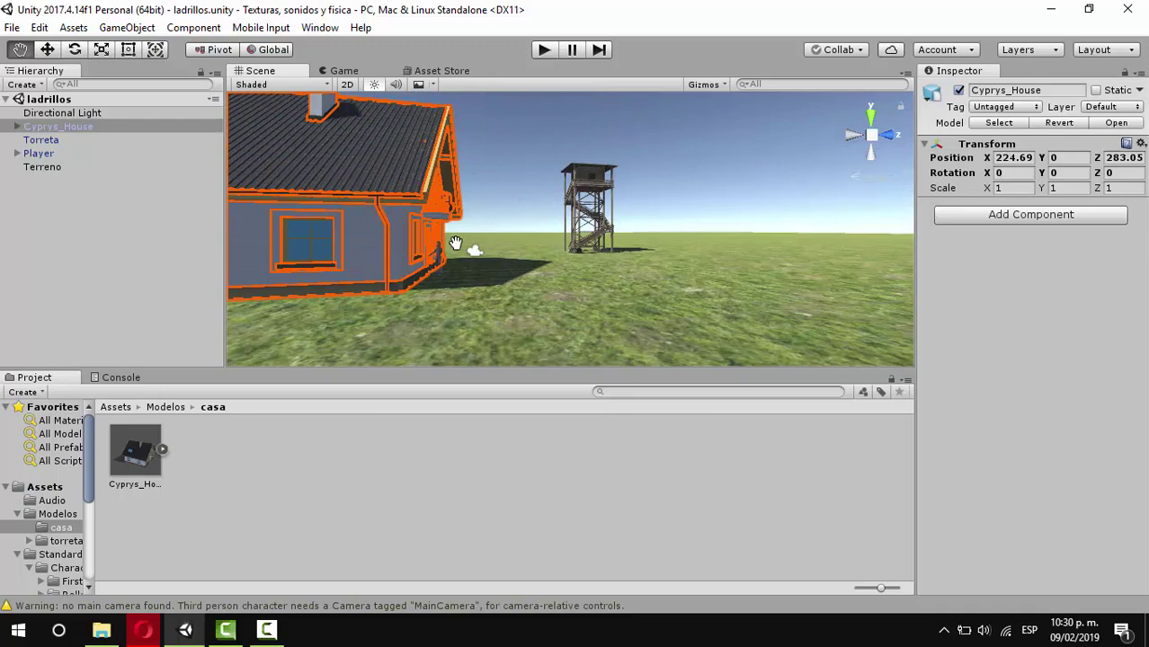
right_drag(456, 243, 501, 245)
alt+drag(508, 241, 490, 283)
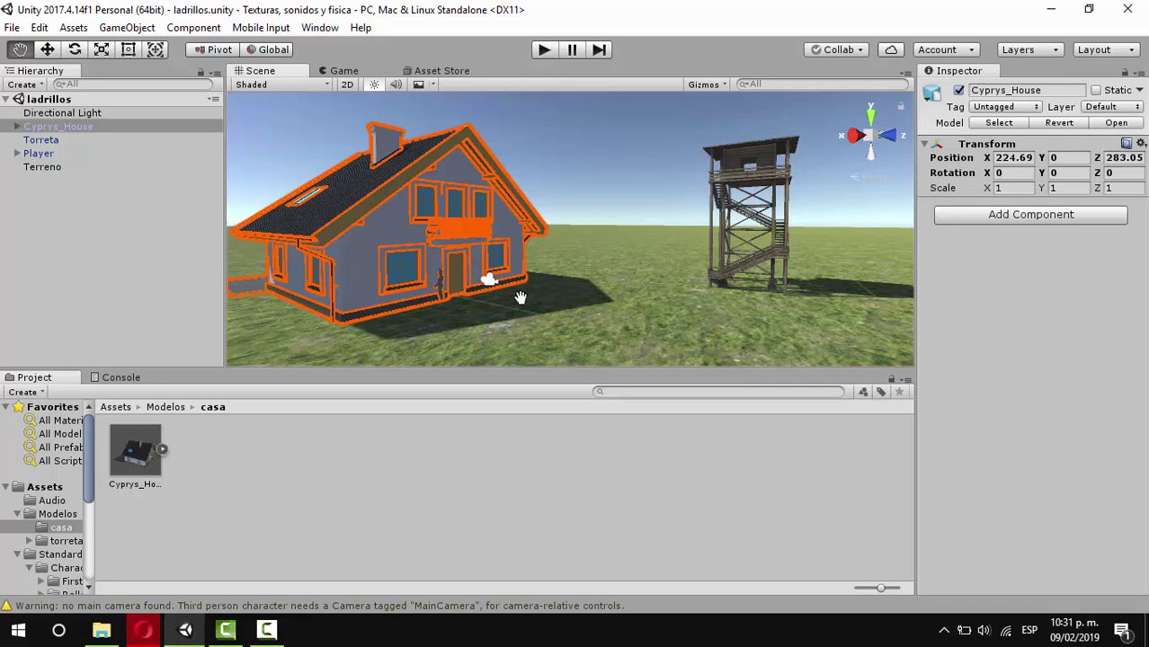
mouse_move(529, 298)
mouse_down()
mouse_move(677, 334)
mouse_move(477, 220)
mouse_move(533, 286)
mouse_up()
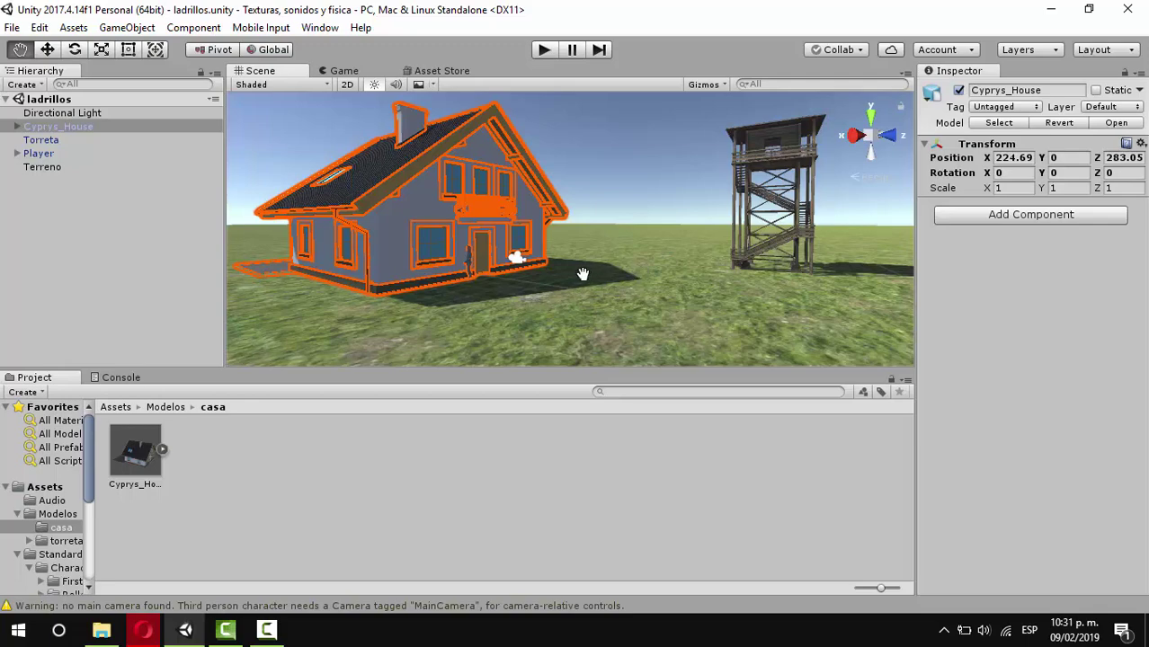
mouse_move(585, 287)
alt+mouse_down()
mouse_move(625, 306)
mouse_move(684, 245)
mouse_move(631, 276)
mouse_move(595, 273)
alt+mouse_up()
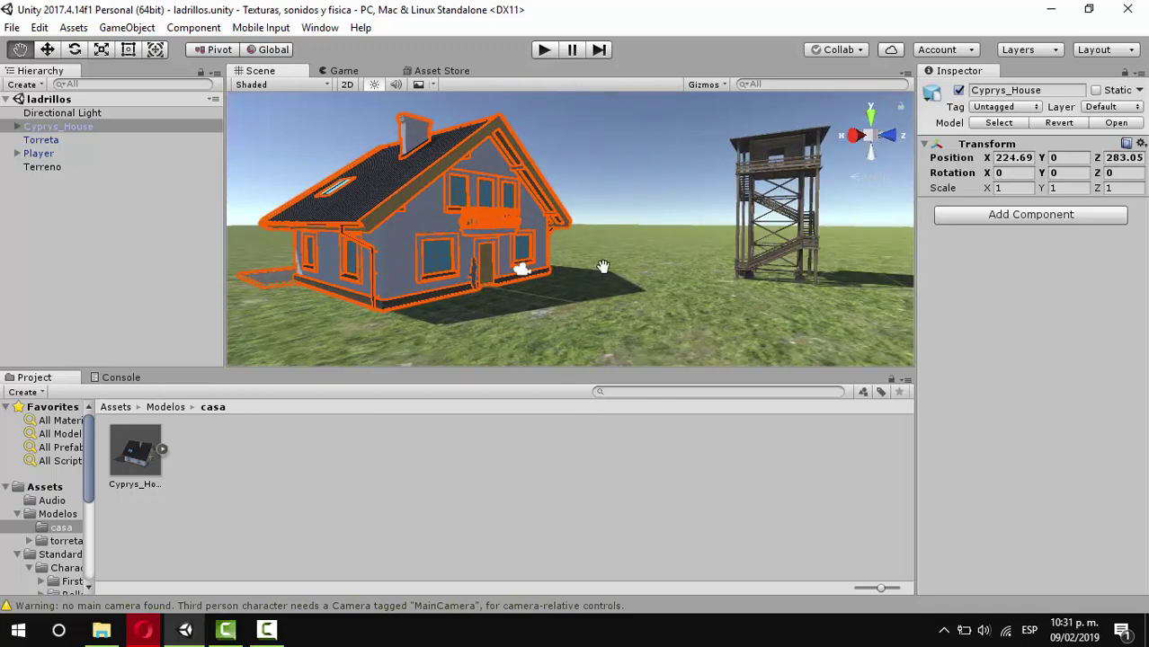
Inspect the house up close by moving the view through its walls and interior.
drag(396, 328, 611, 299)
scroll(559, 319, up, 5)
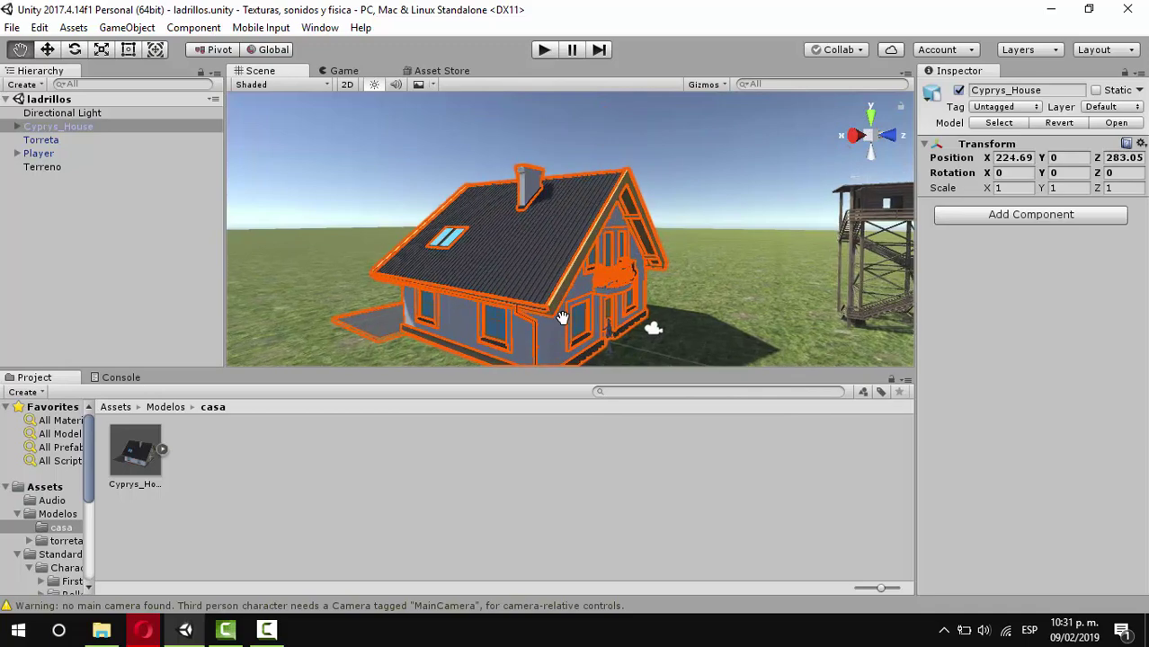
scroll(561, 318, up, 8)
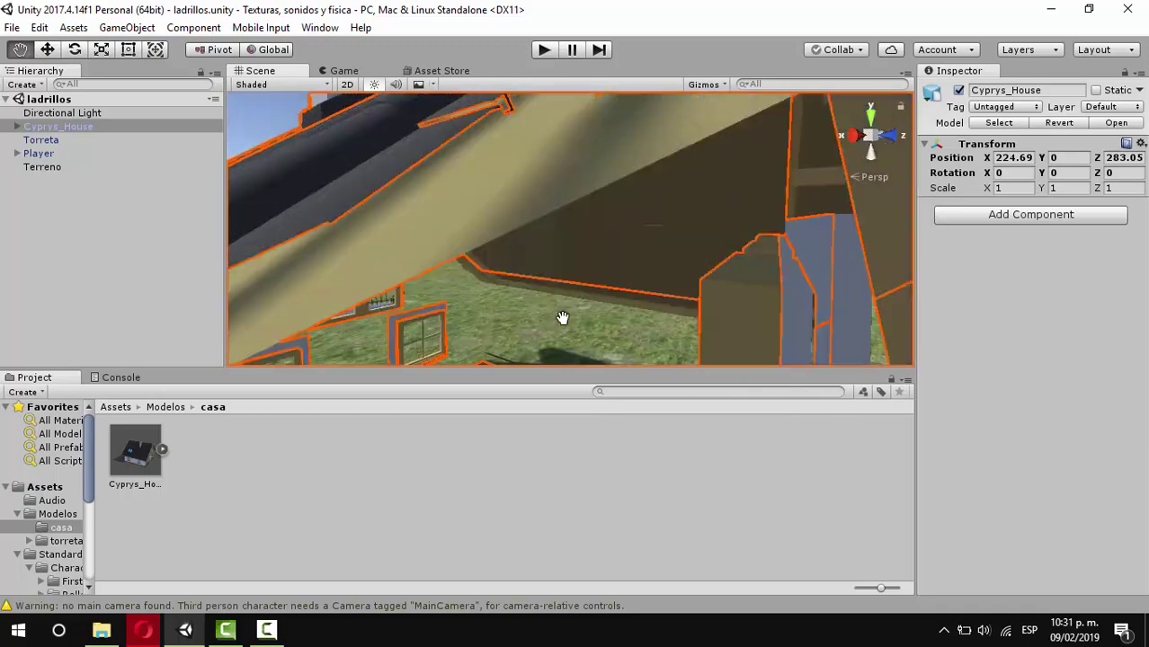
scroll(562, 318, up, 8)
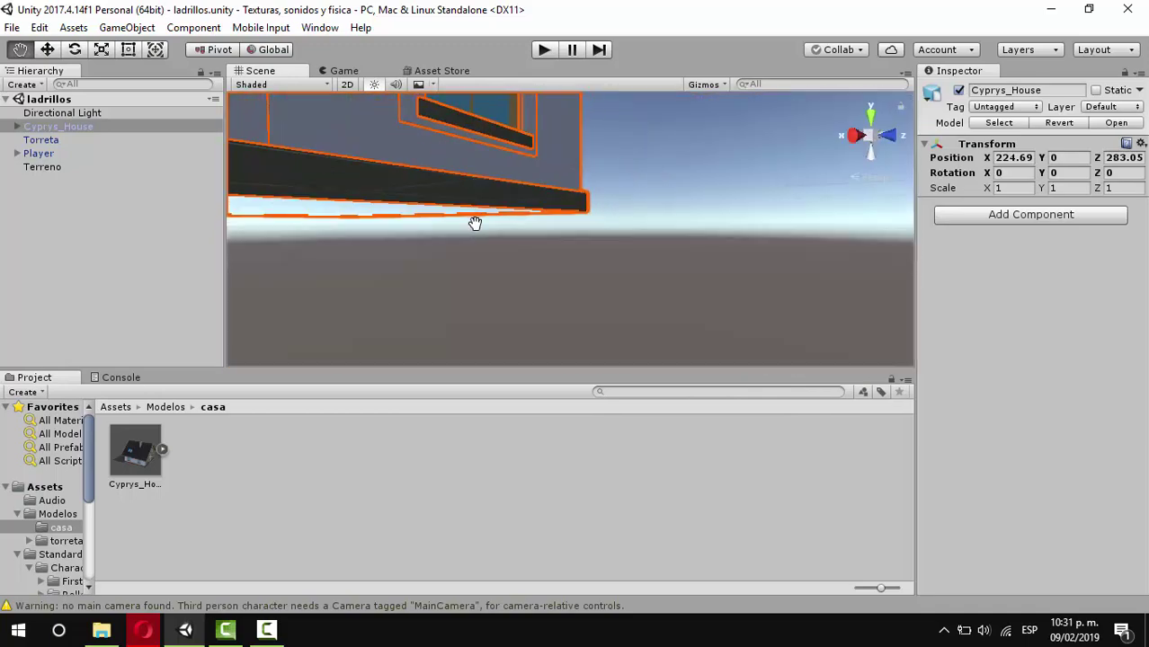
drag(571, 229, 613, 225)
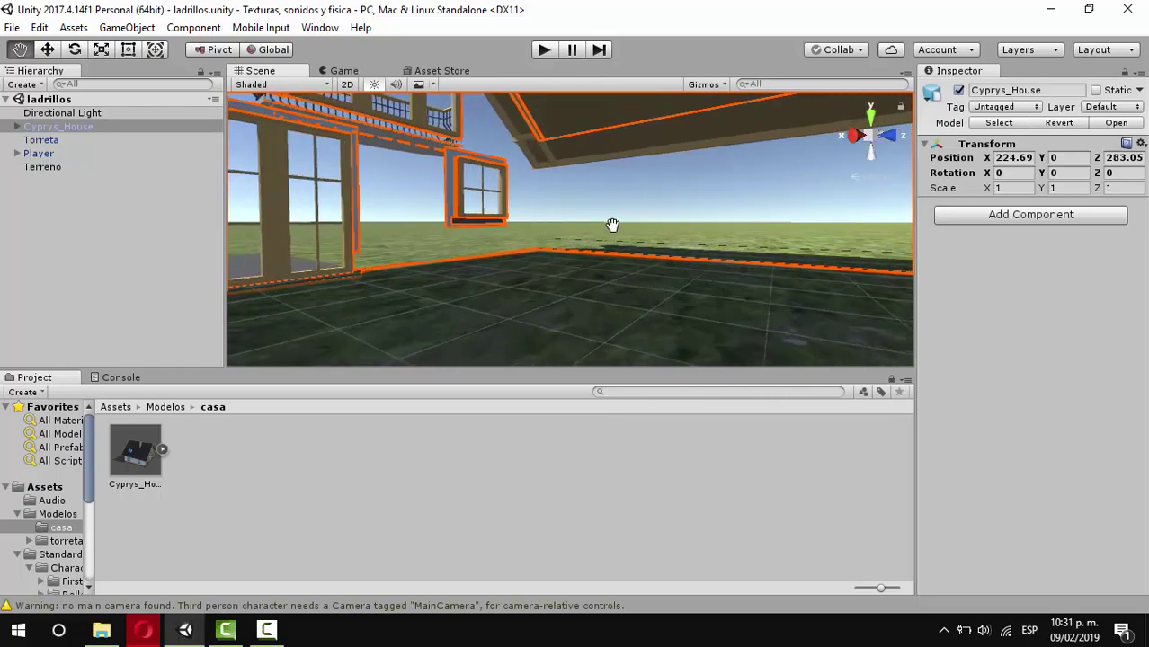
right_drag(681, 219, 619, 279)
scroll(637, 259, up, 3)
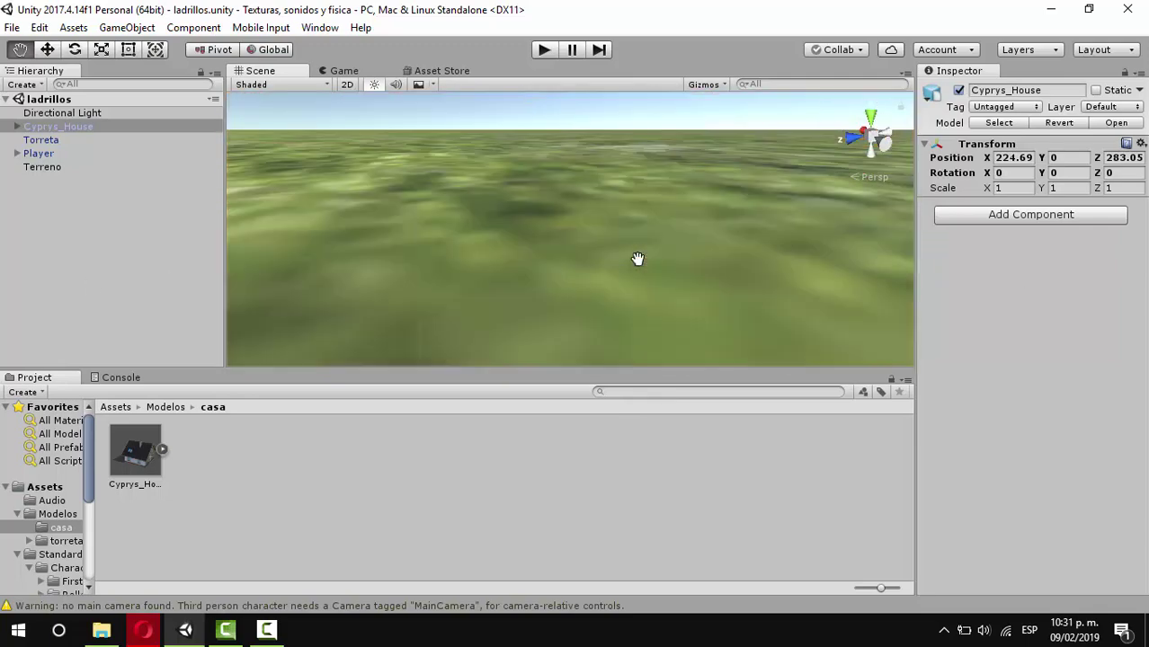
scroll(636, 259, down, 4)
scroll(638, 259, down, 10)
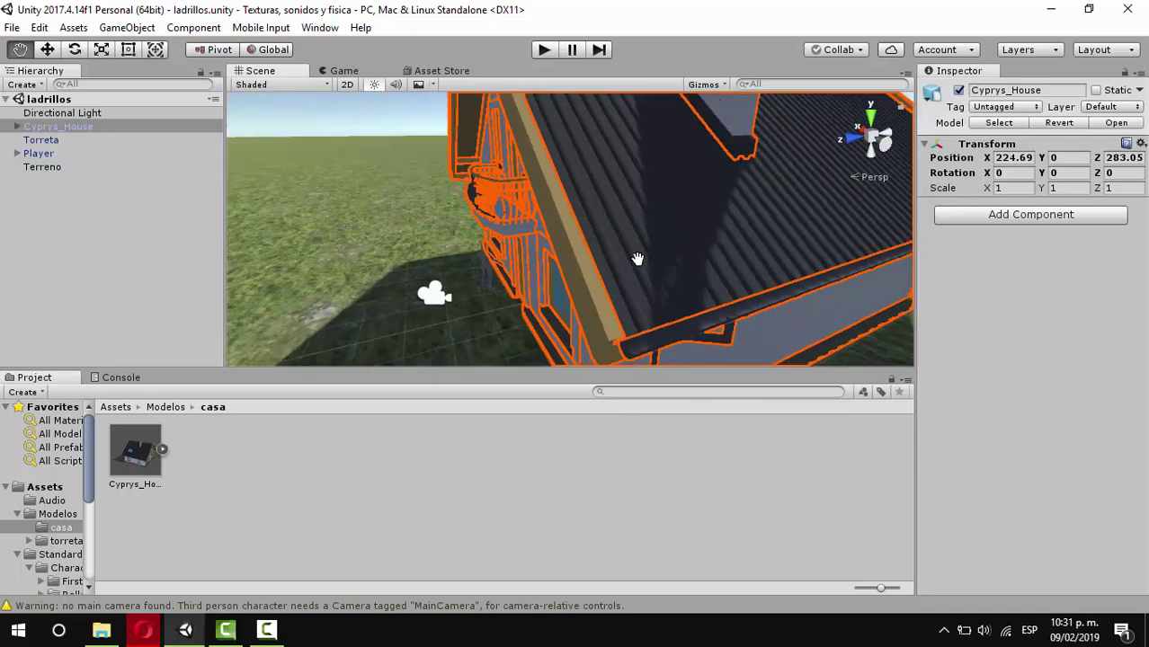
Examine the house's front facade and surroundings, and select the Player object to inspect its components.
drag(675, 275, 682, 246)
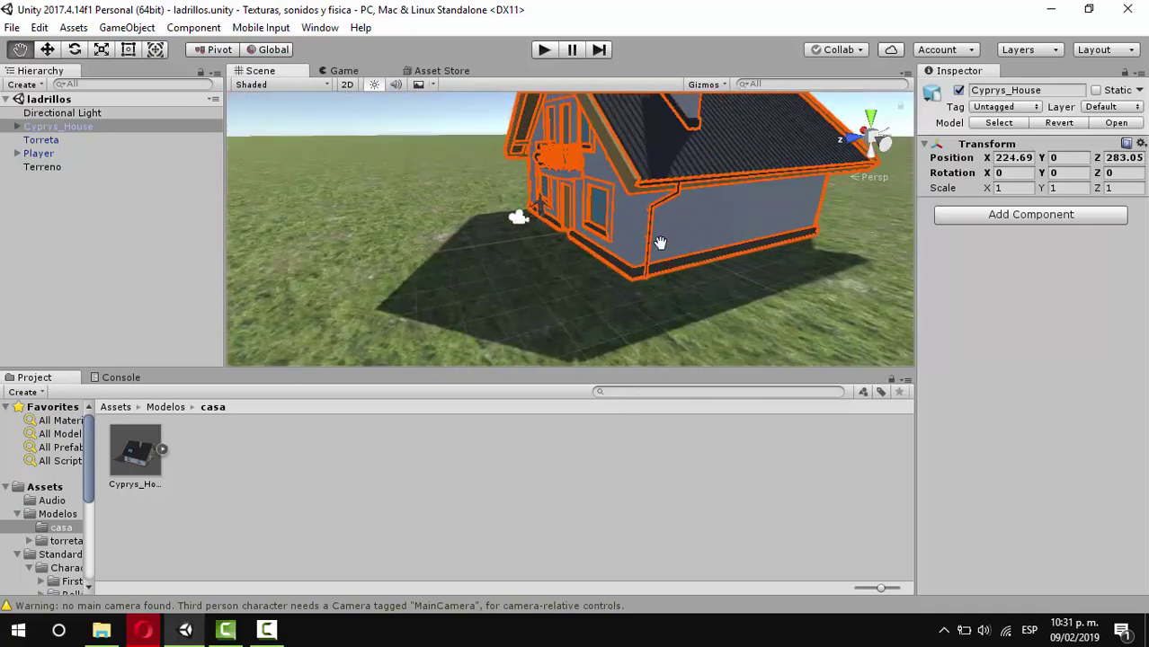
alt+drag(527, 244, 610, 277)
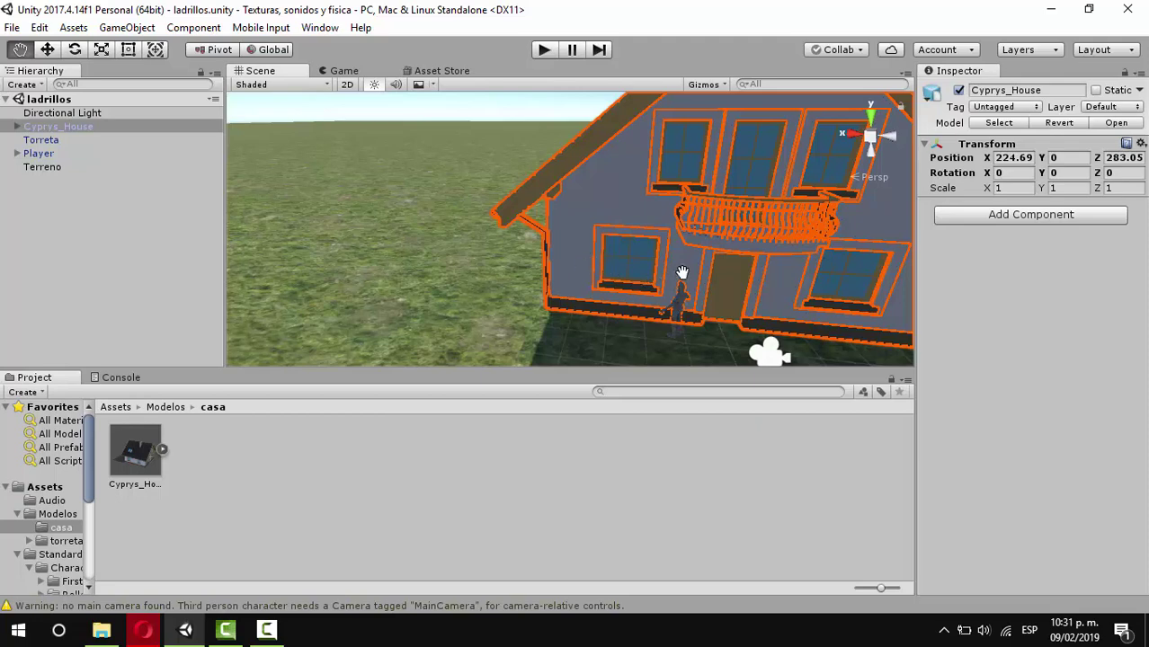
alt+drag(644, 274, 682, 268)
scroll(681, 268, down, 10)
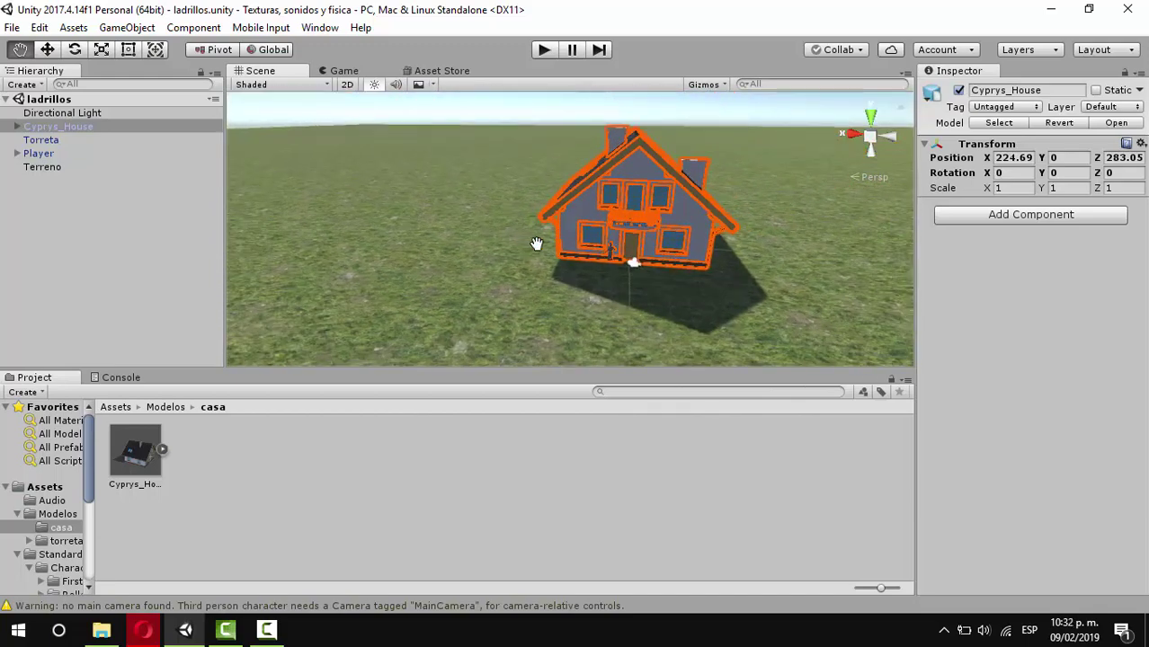
drag(535, 244, 725, 277)
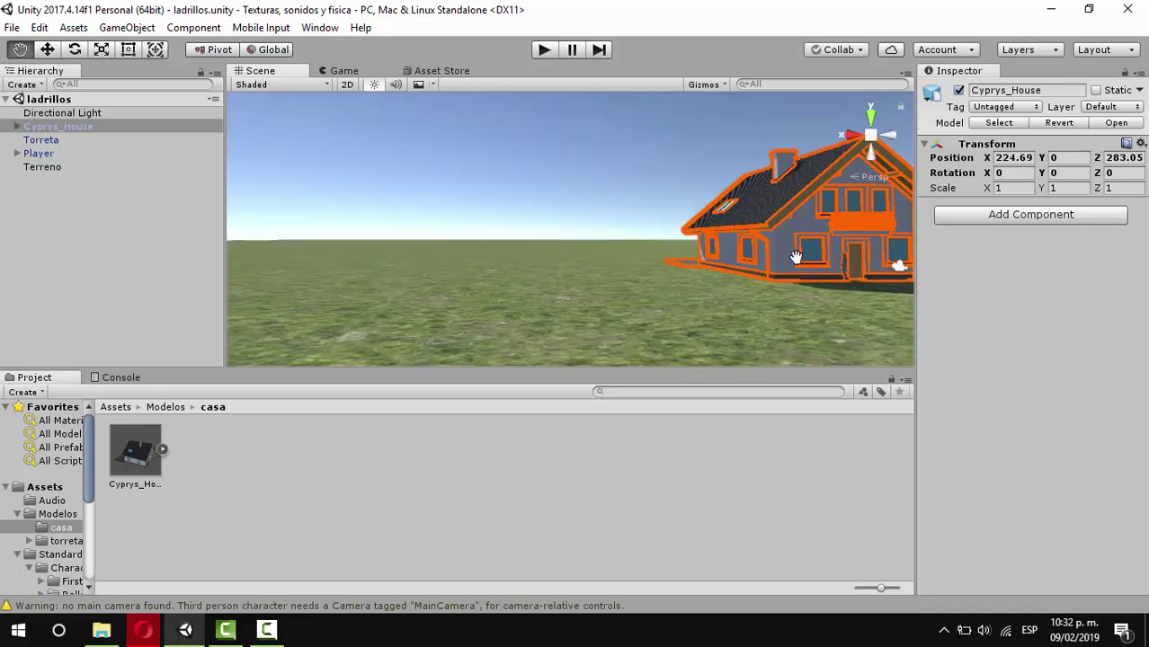
alt+drag(796, 257, 946, 290)
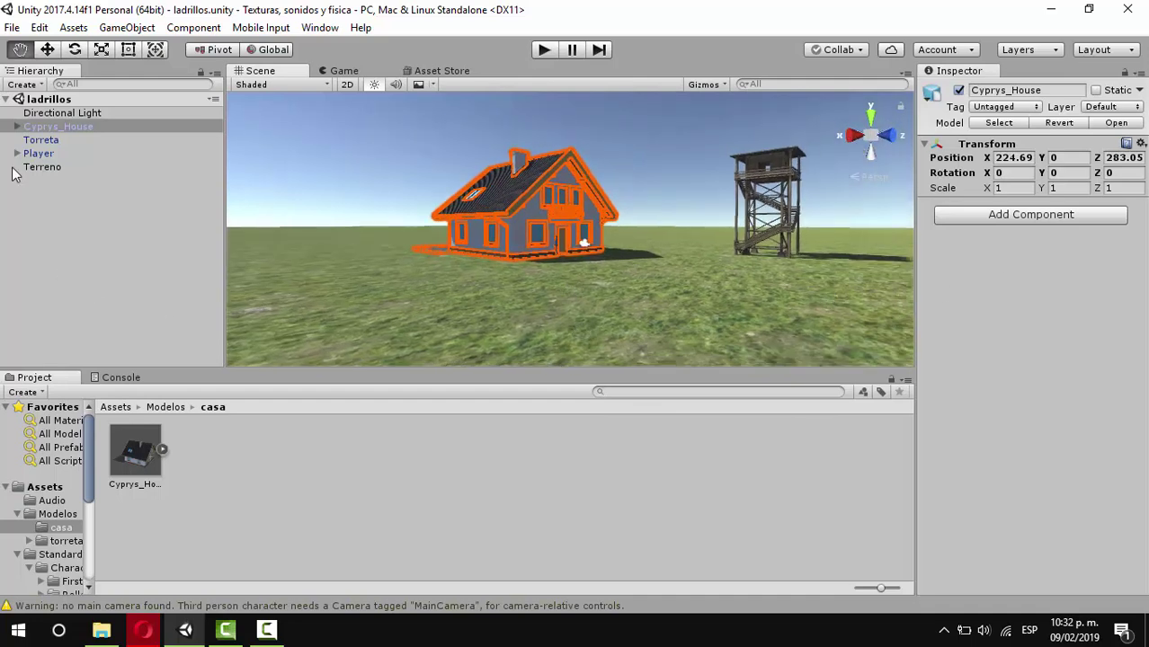
click(37, 151)
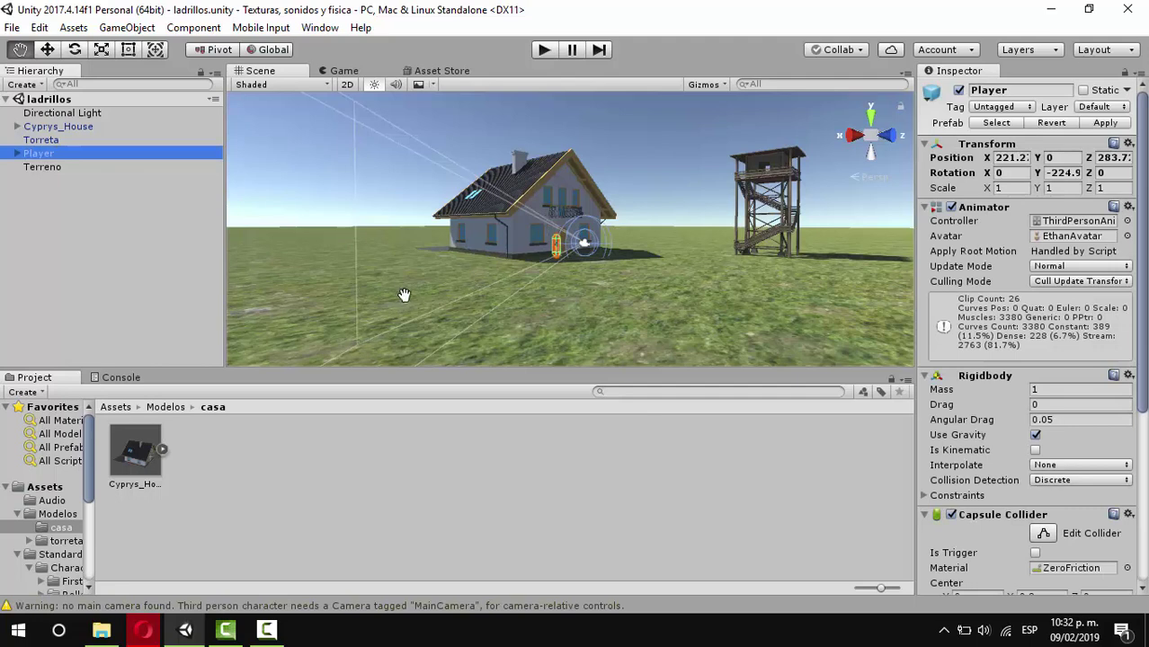
Rename the Cyprys_House object as Casa.
click(77, 127)
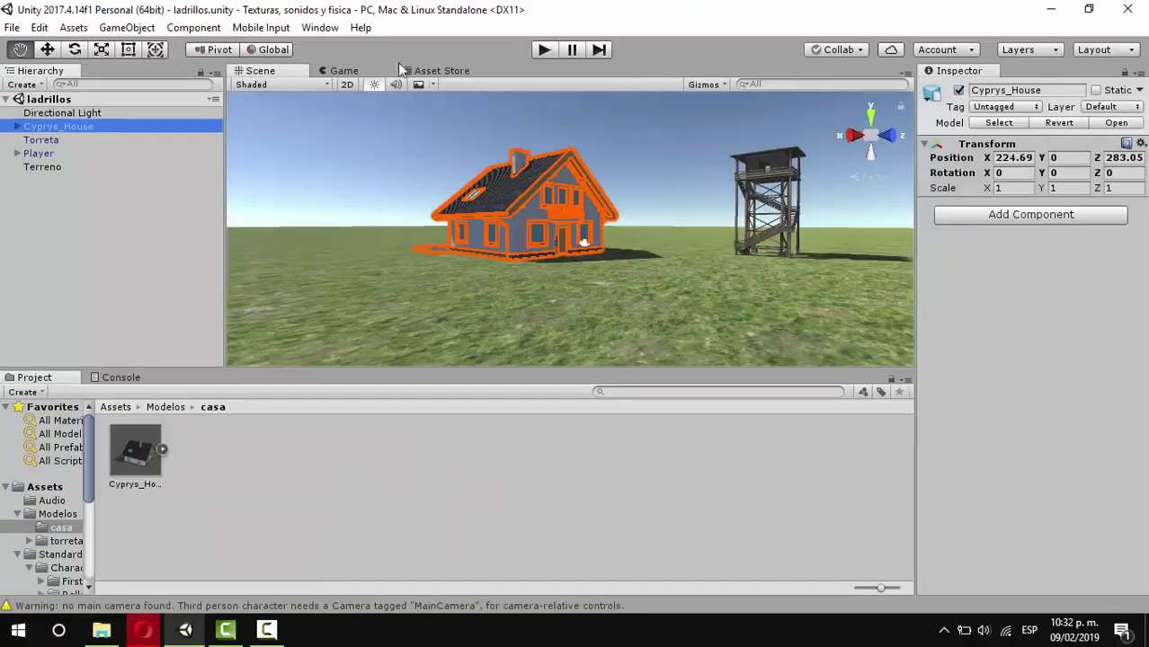
click(1068, 89)
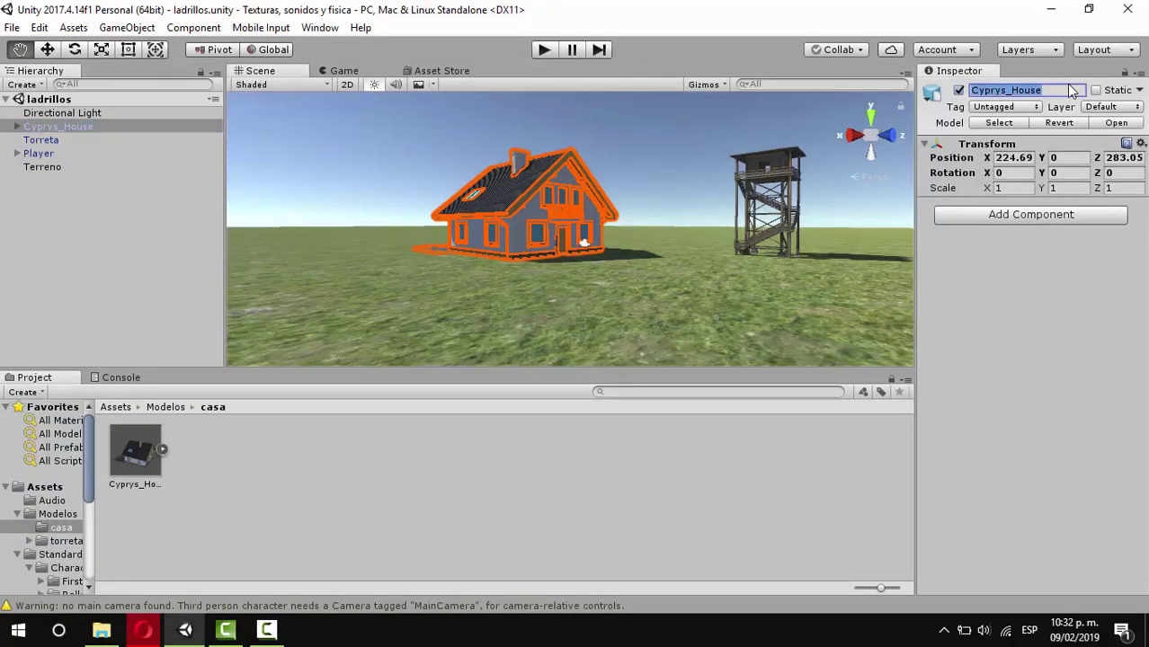
text(Casa)
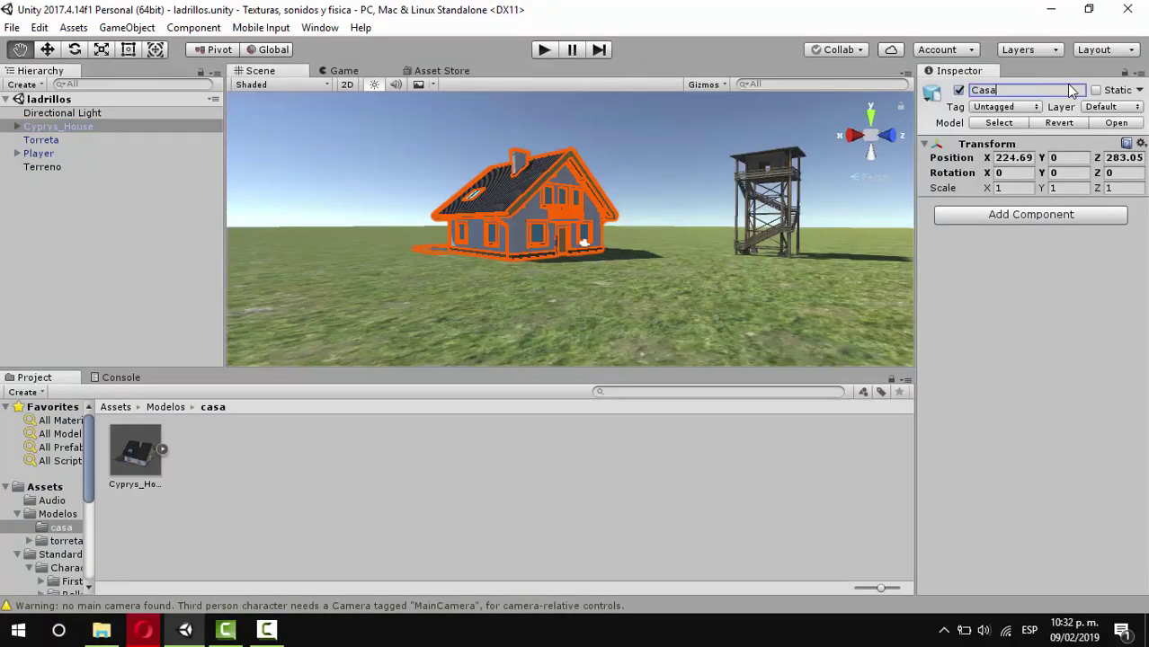
key(Return)
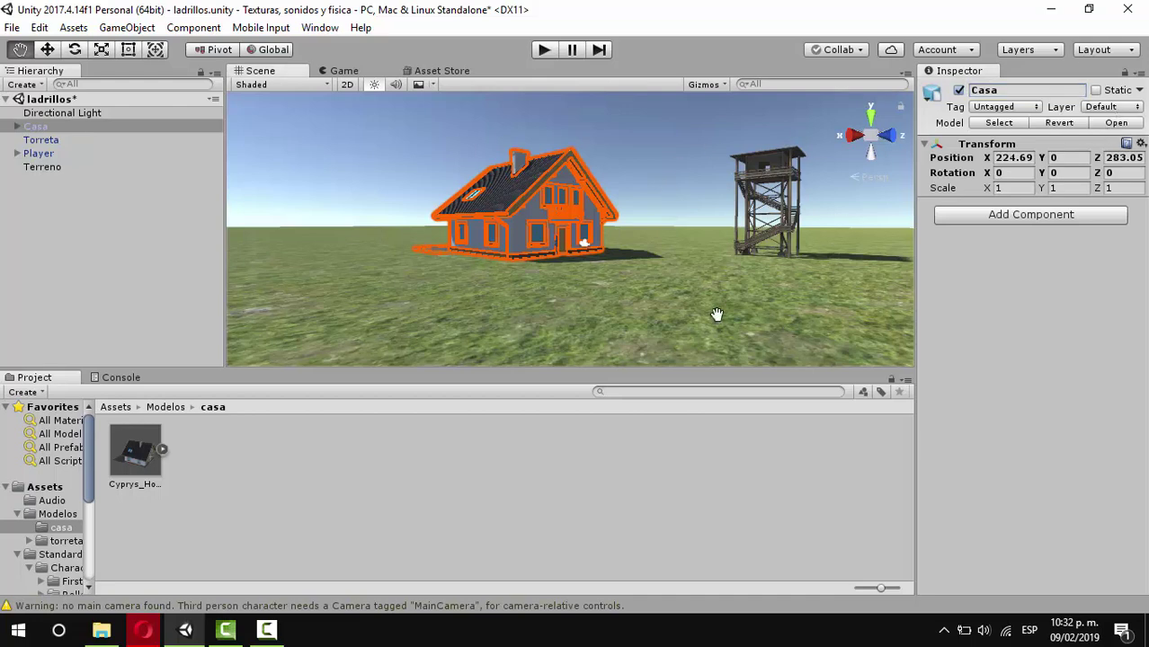
drag(629, 325, 534, 341)
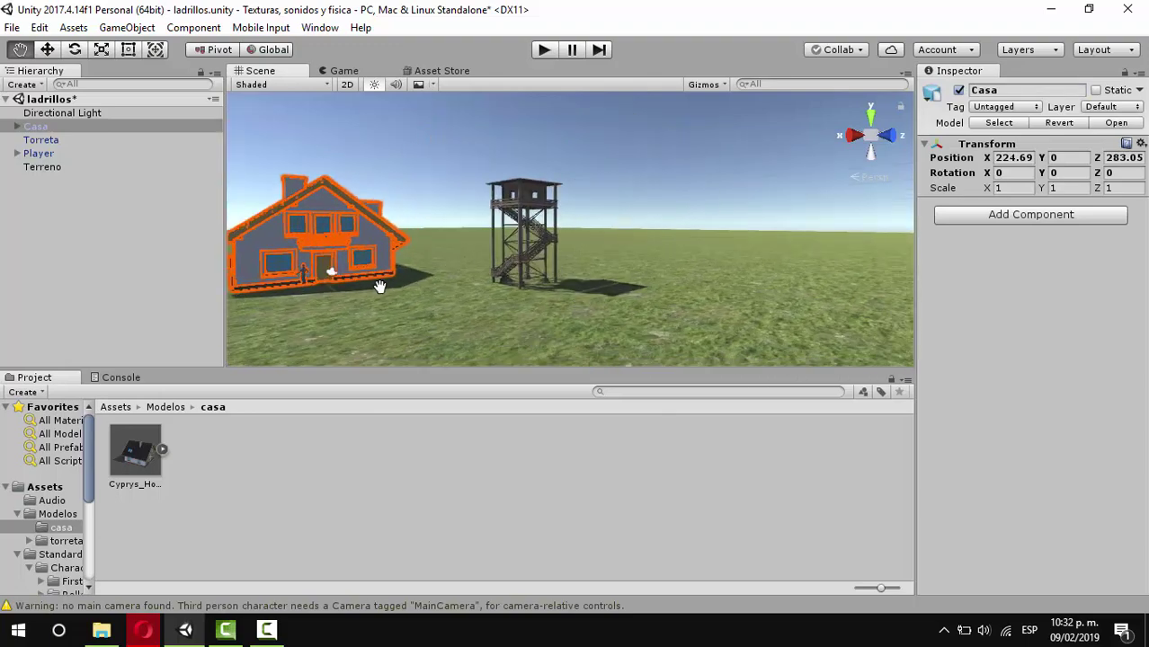
drag(379, 297, 441, 272)
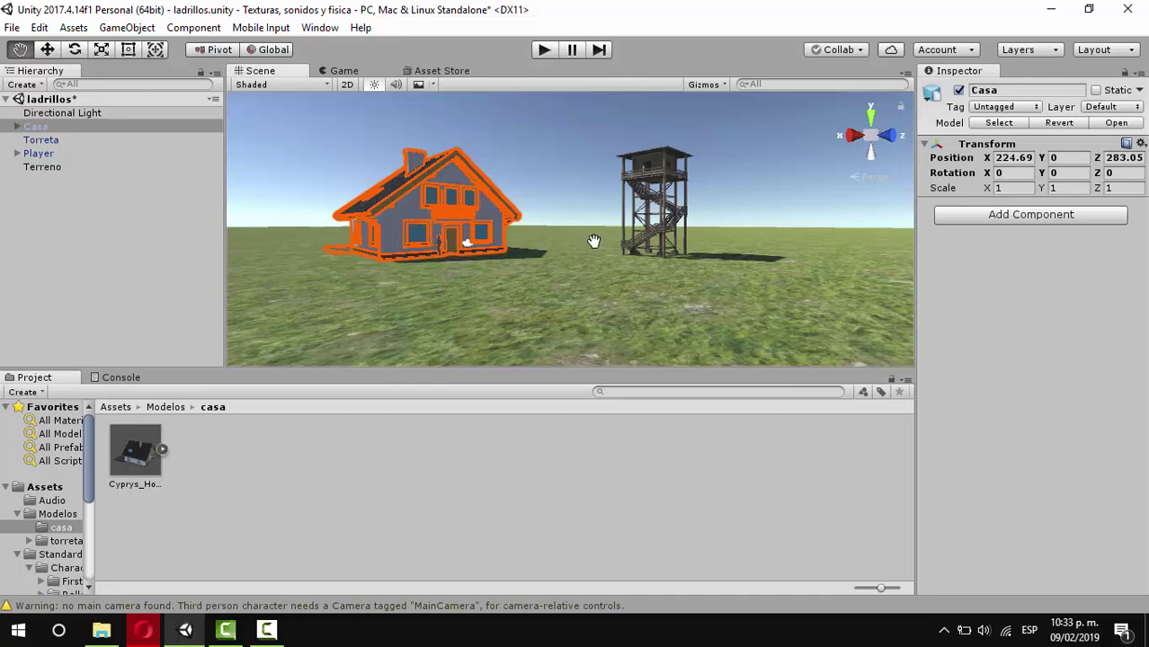
alt+drag(467, 266, 631, 302)
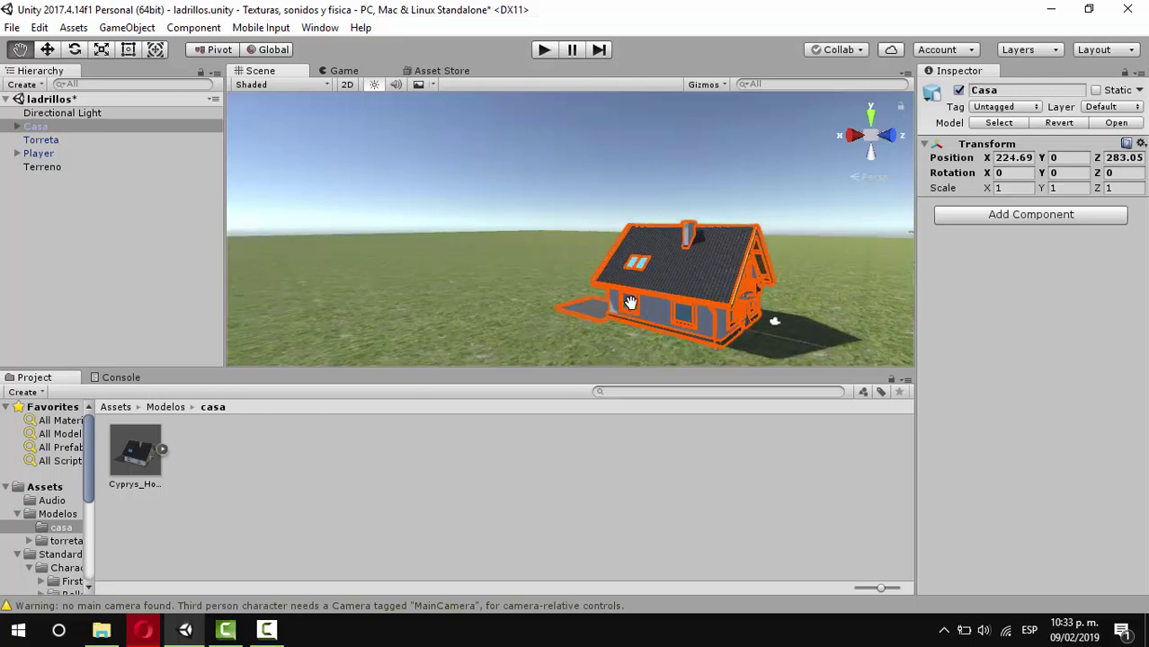
alt+drag(630, 302, 540, 267)
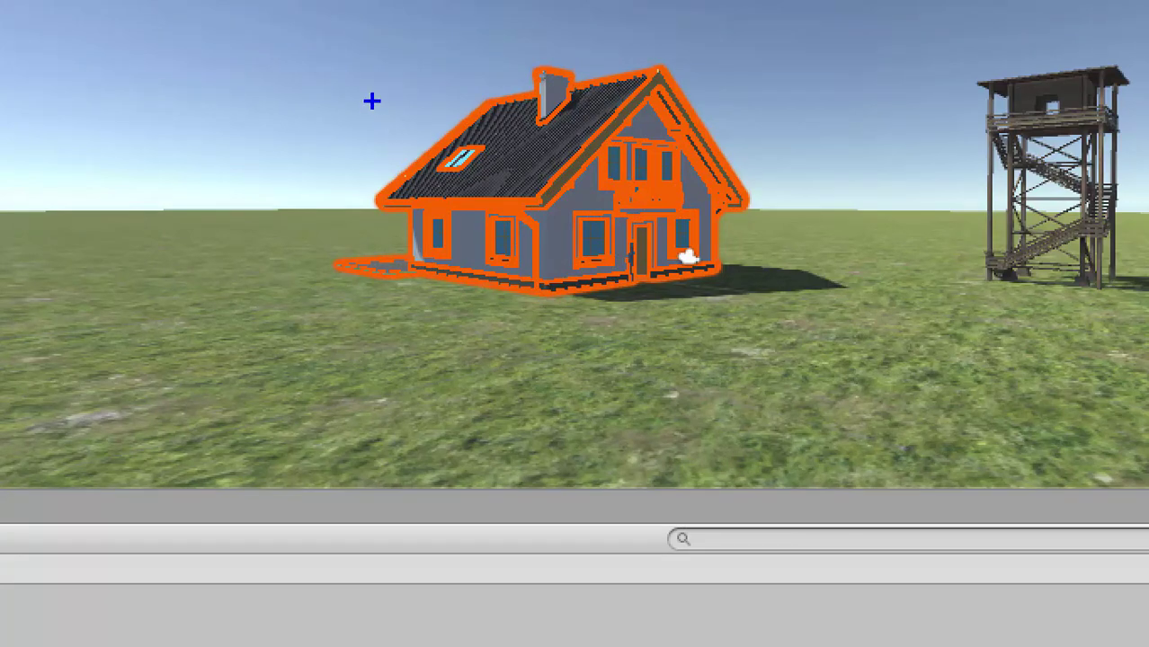
drag(372, 101, 740, 288)
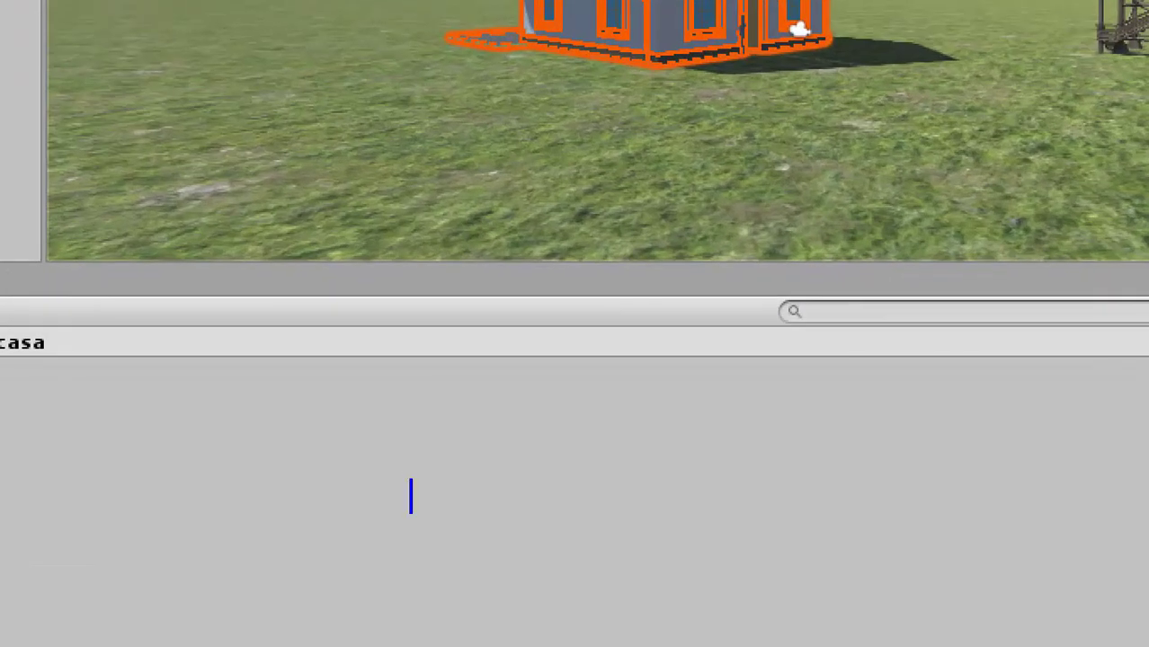
text(Collid)
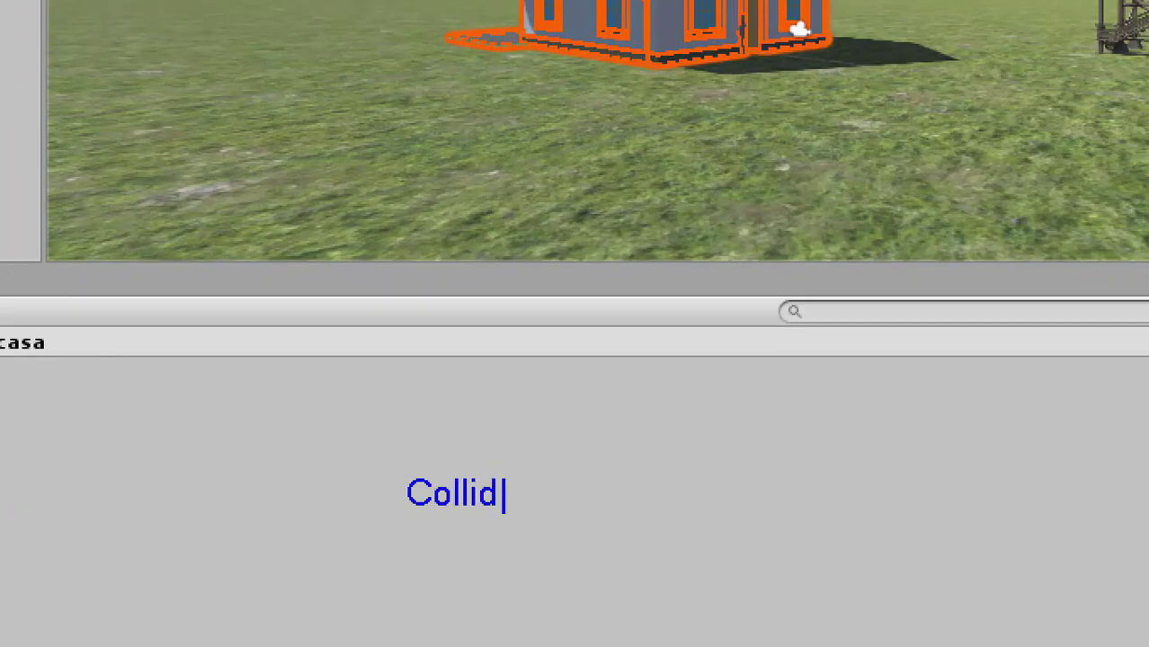
text(er - )
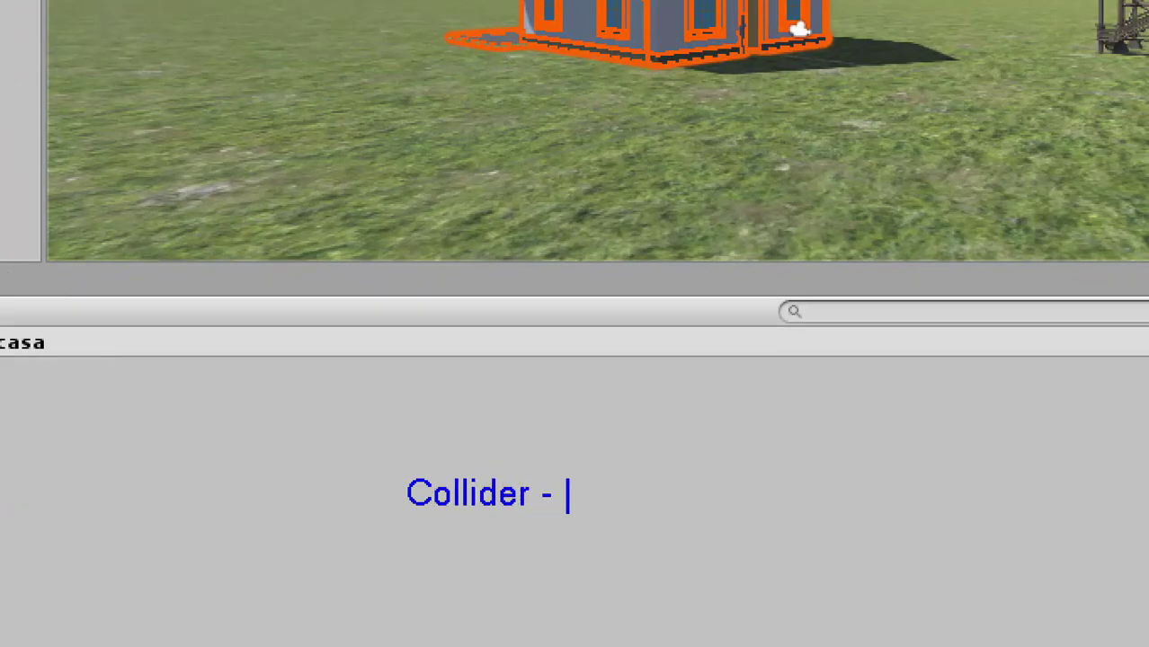
text(Colisionat)
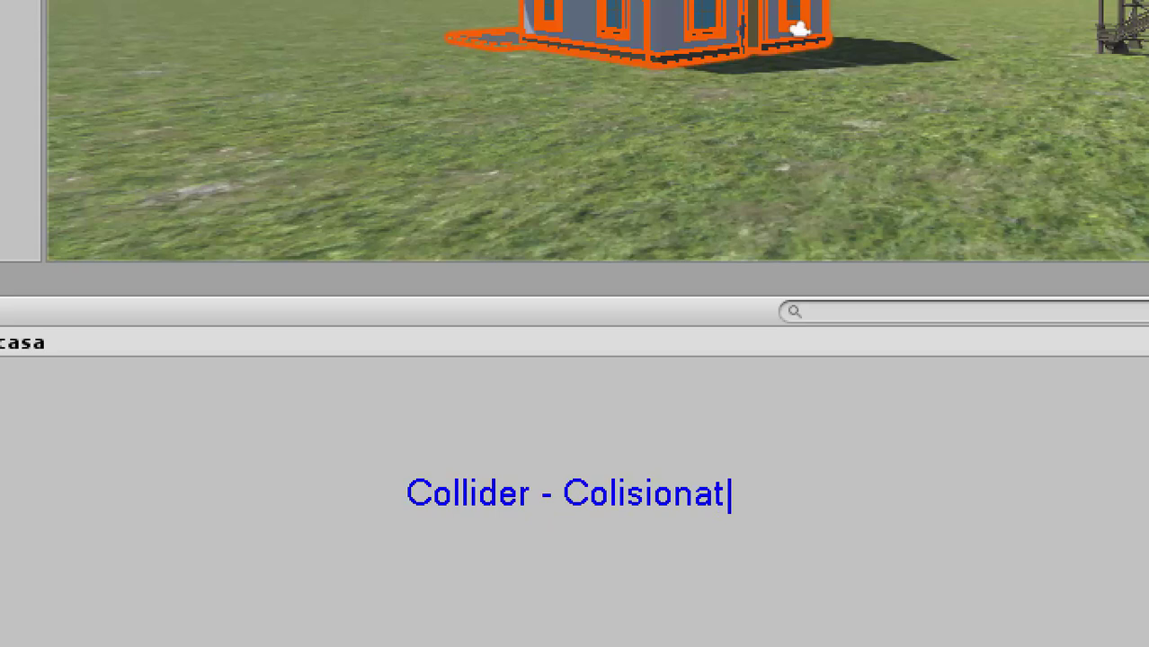
key(BackSpace)
text(dro)
key(BackSpace)
key(BackSpace)
text(or)
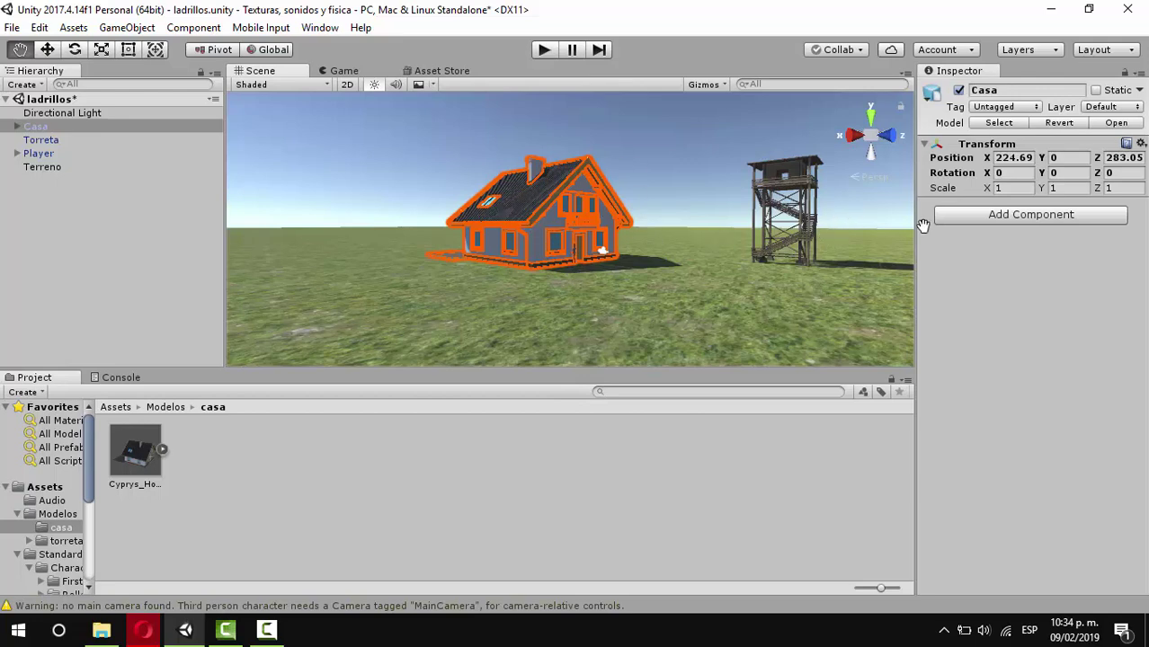
Search the components for Collider and add a Box Collider to the Casa object.
click(1037, 216)
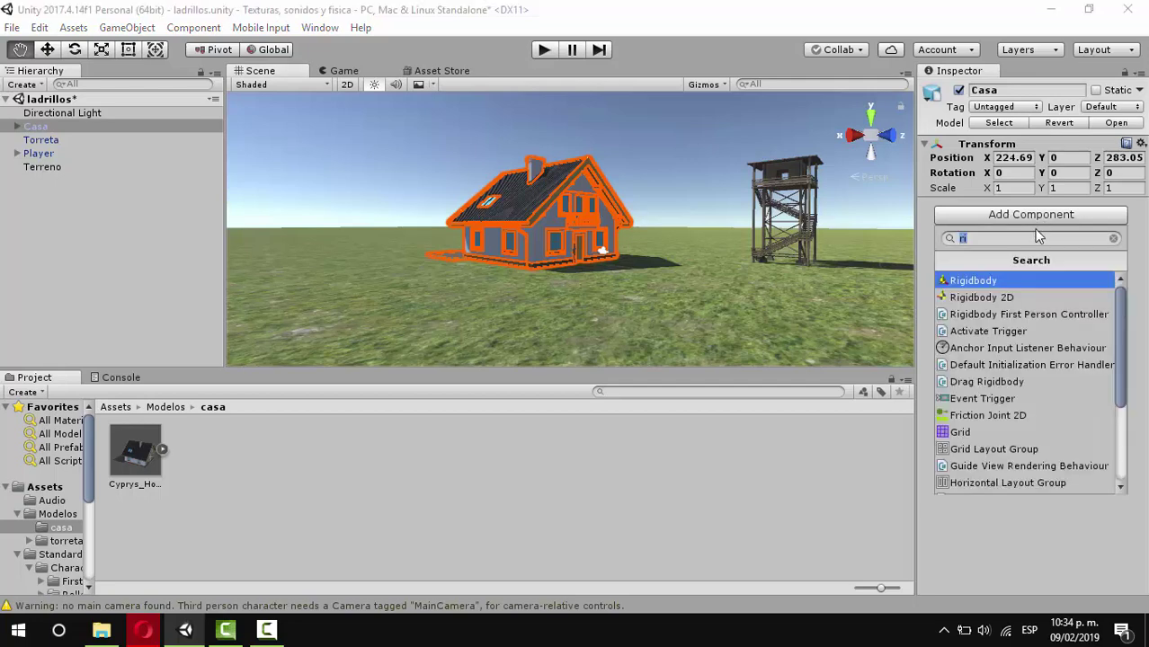
text(Collide)
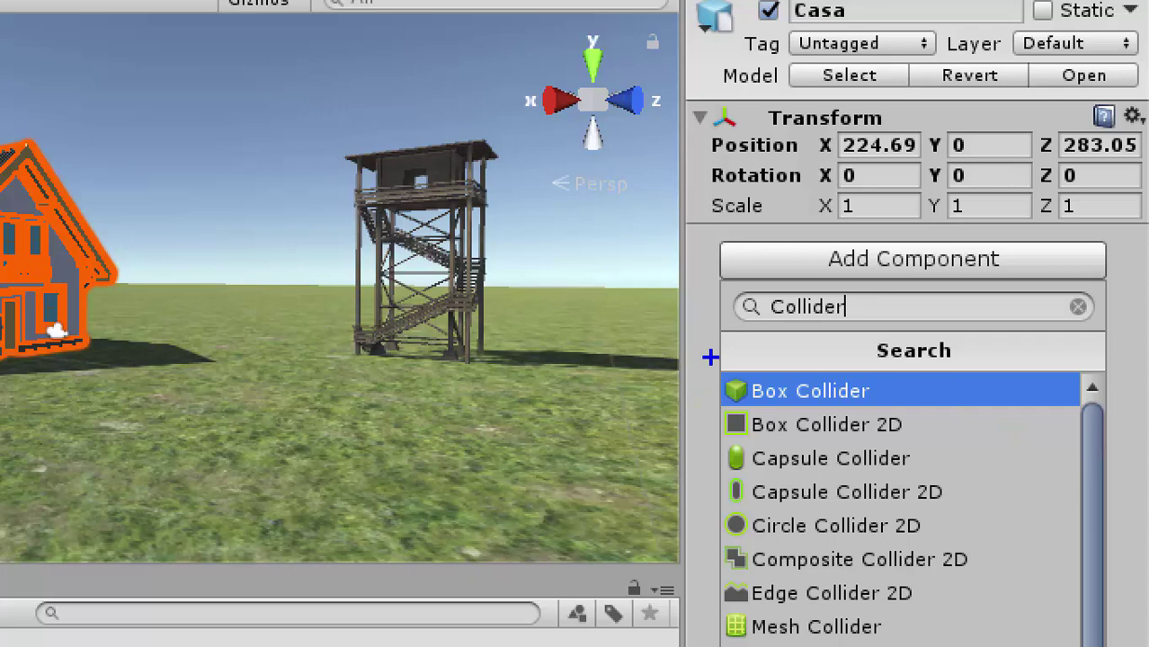
mouse_move(711, 358)
mouse_down()
mouse_move(724, 416)
mouse_move(854, 416)
mouse_move(936, 436)
mouse_move(971, 416)
mouse_up()
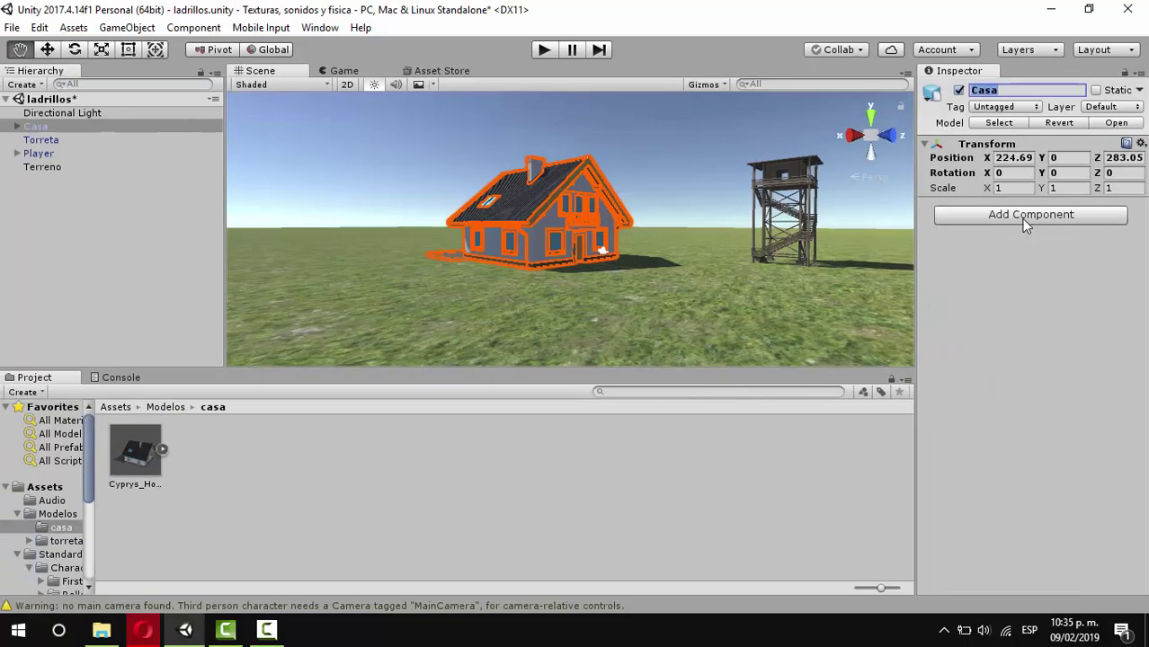
click(894, 266)
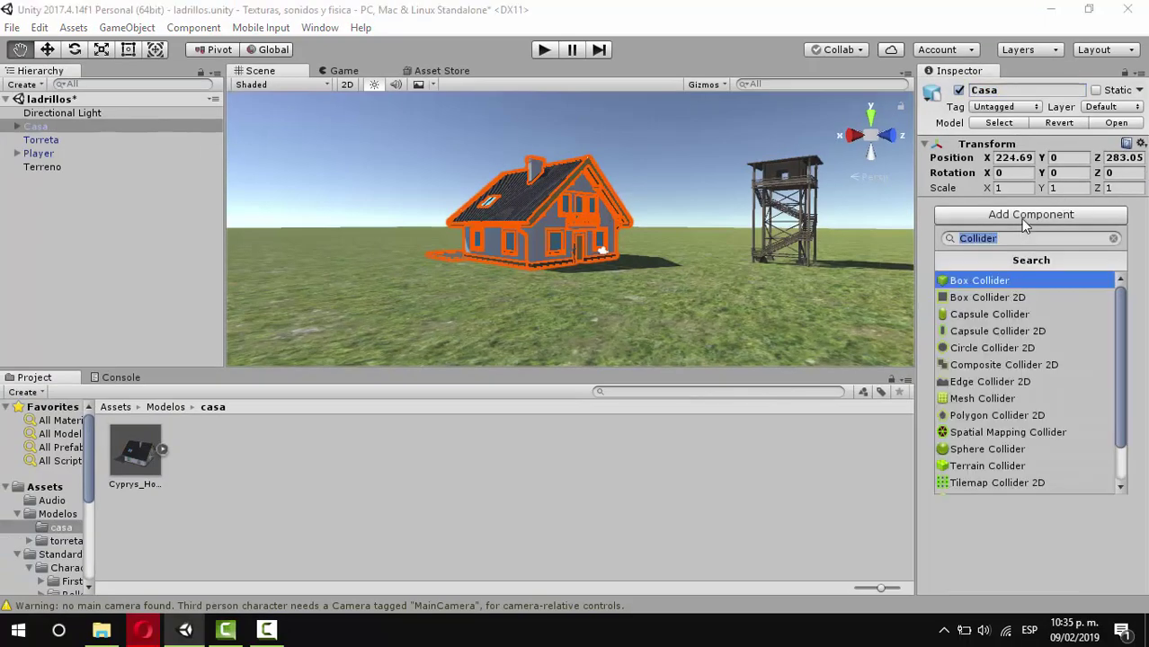
click(986, 284)
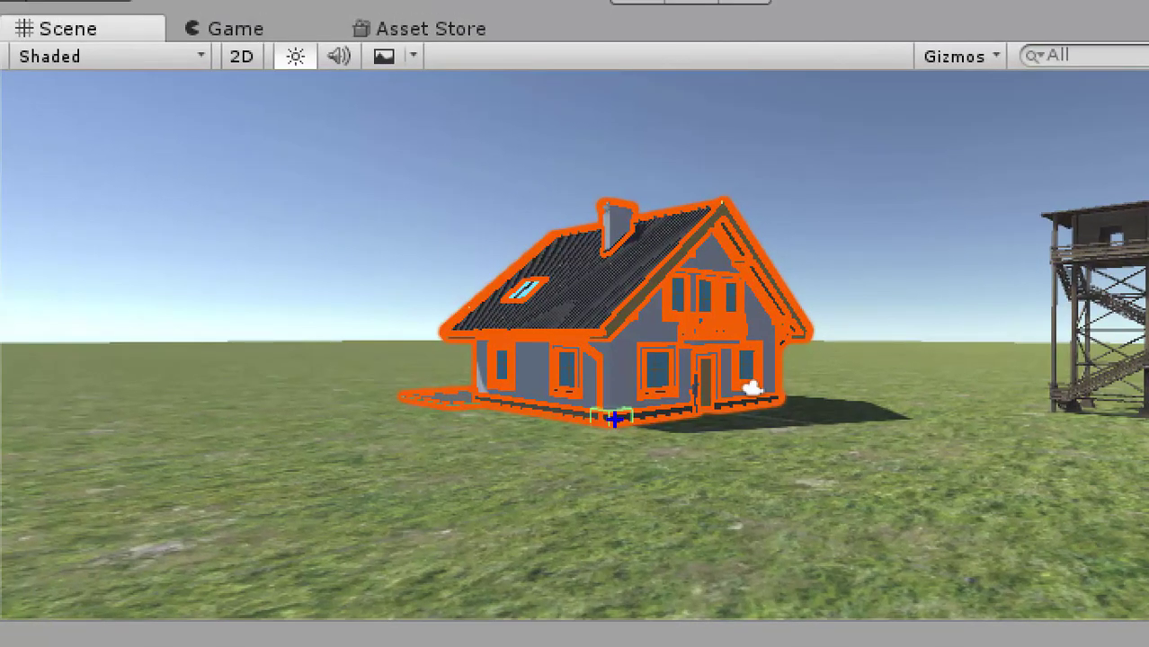
Examine the new box collider's outline at the base of the house's corner from close up and several angles.
drag(615, 419, 877, 646)
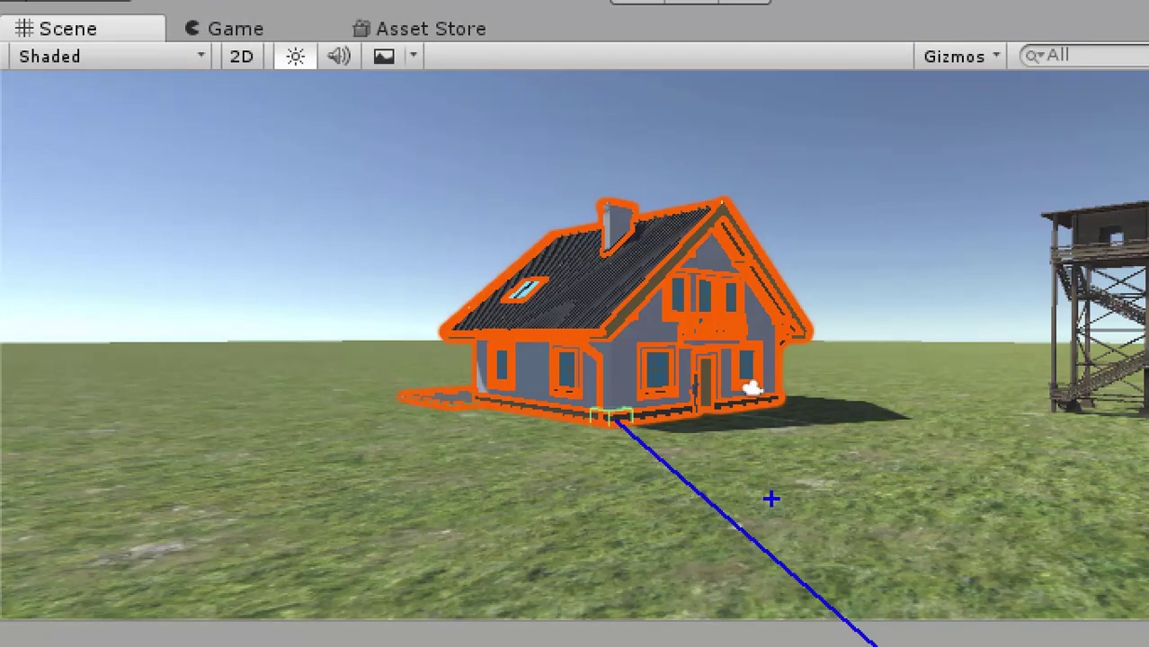
key(Escape)
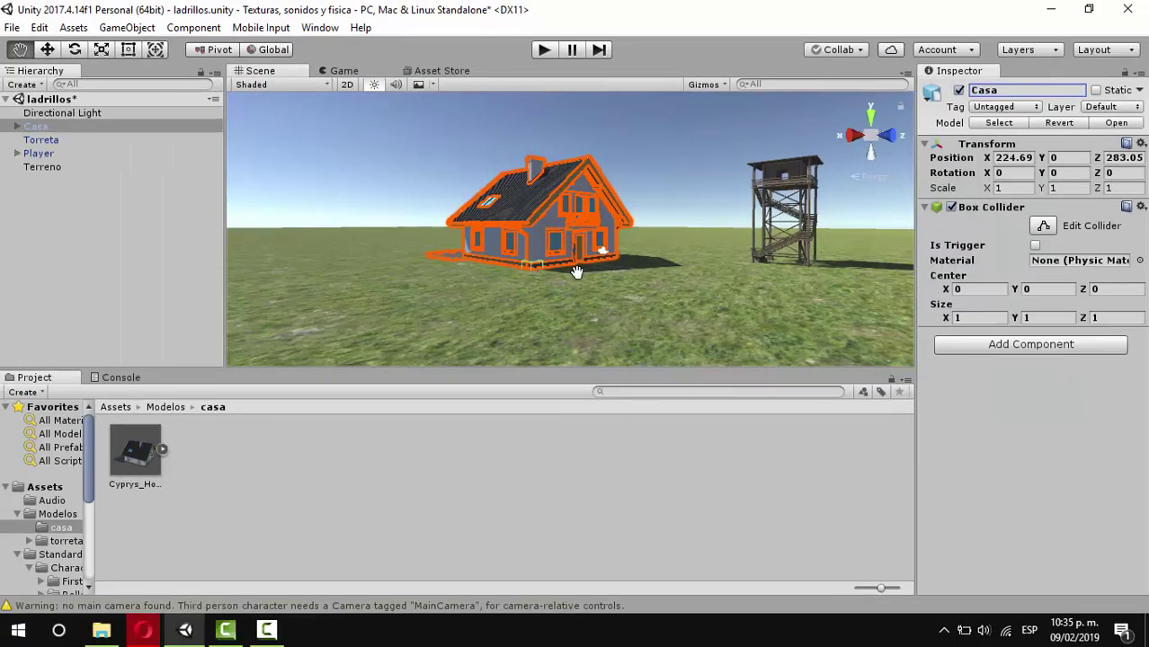
drag(577, 273, 537, 260)
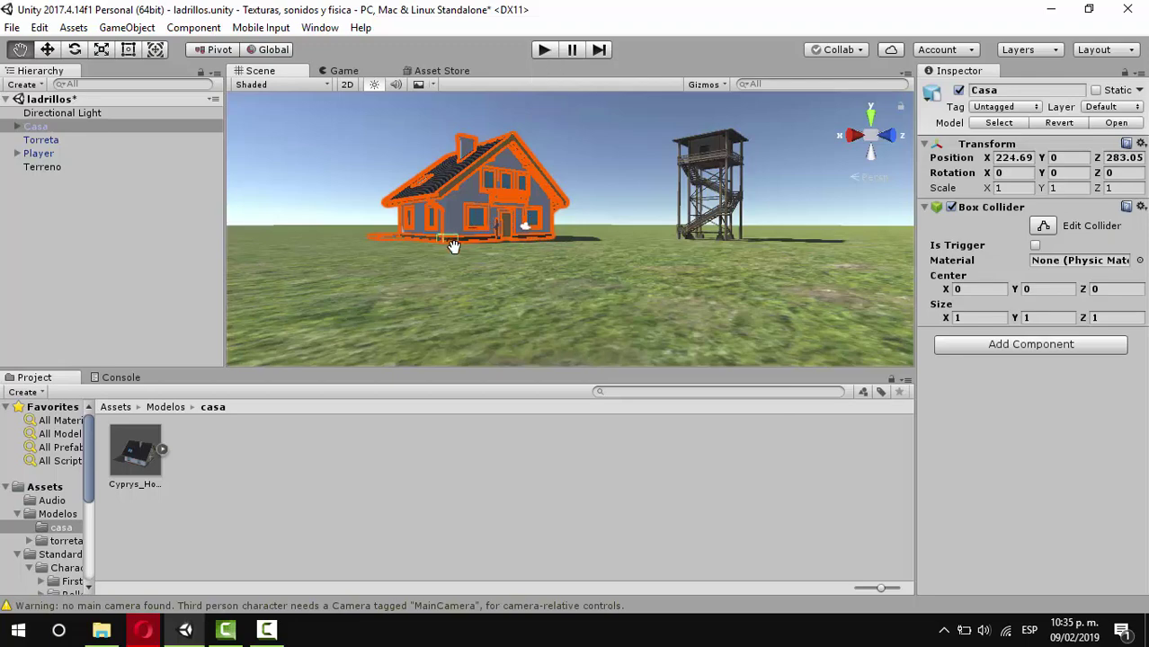
scroll(442, 267, up, 5)
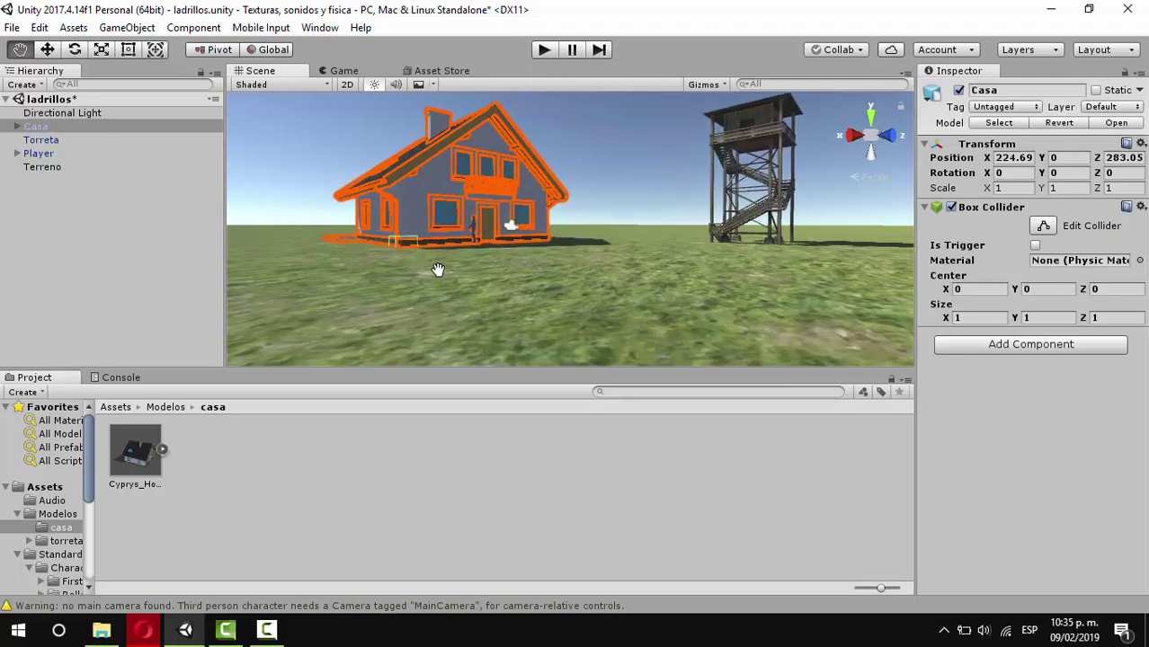
scroll(439, 270, up, 2)
drag(384, 282, 452, 287)
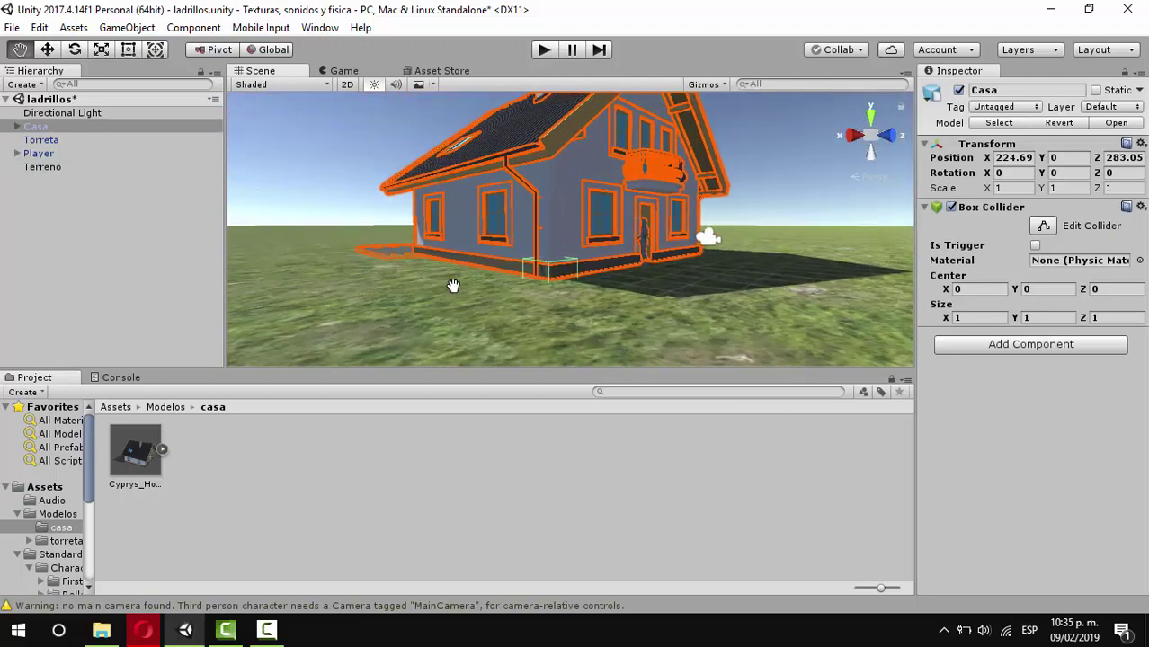
scroll(453, 292, up, 2)
scroll(453, 291, up, 4)
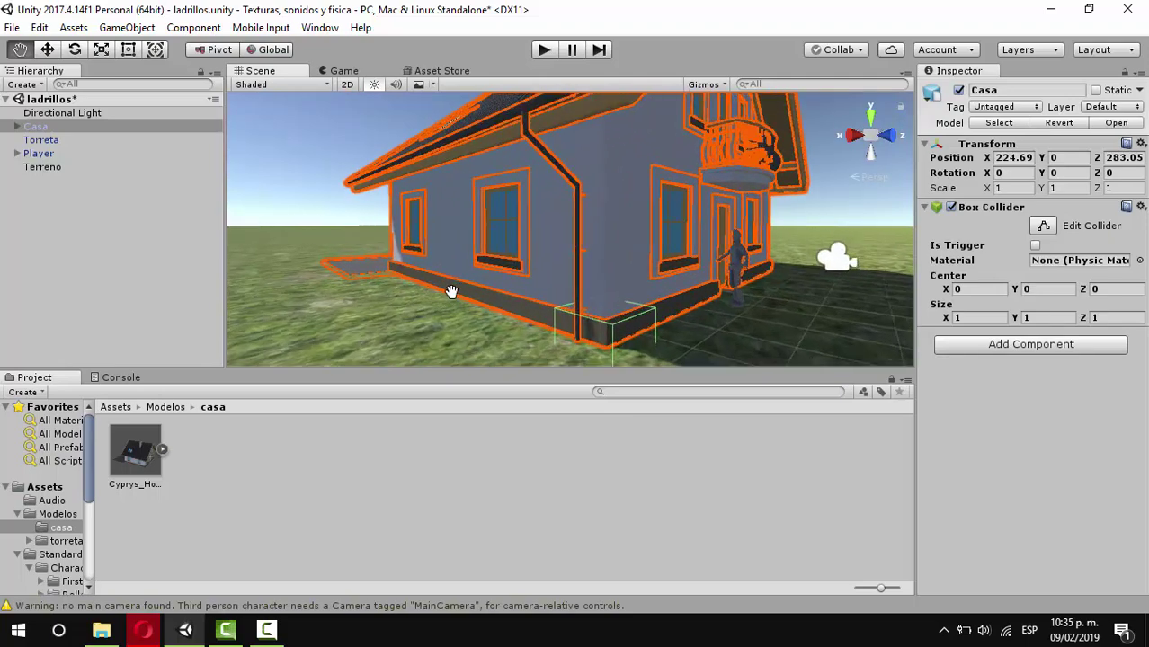
drag(449, 293, 426, 278)
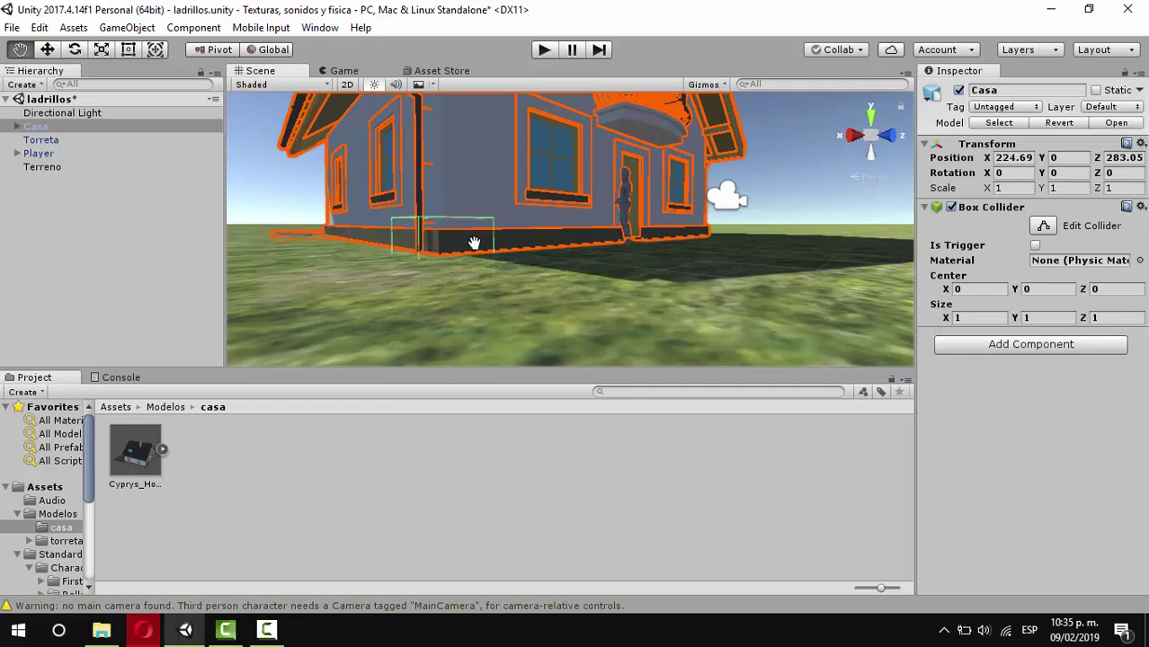
Run the scene and walk the player from the front door out onto the grass beside the house.
click(542, 50)
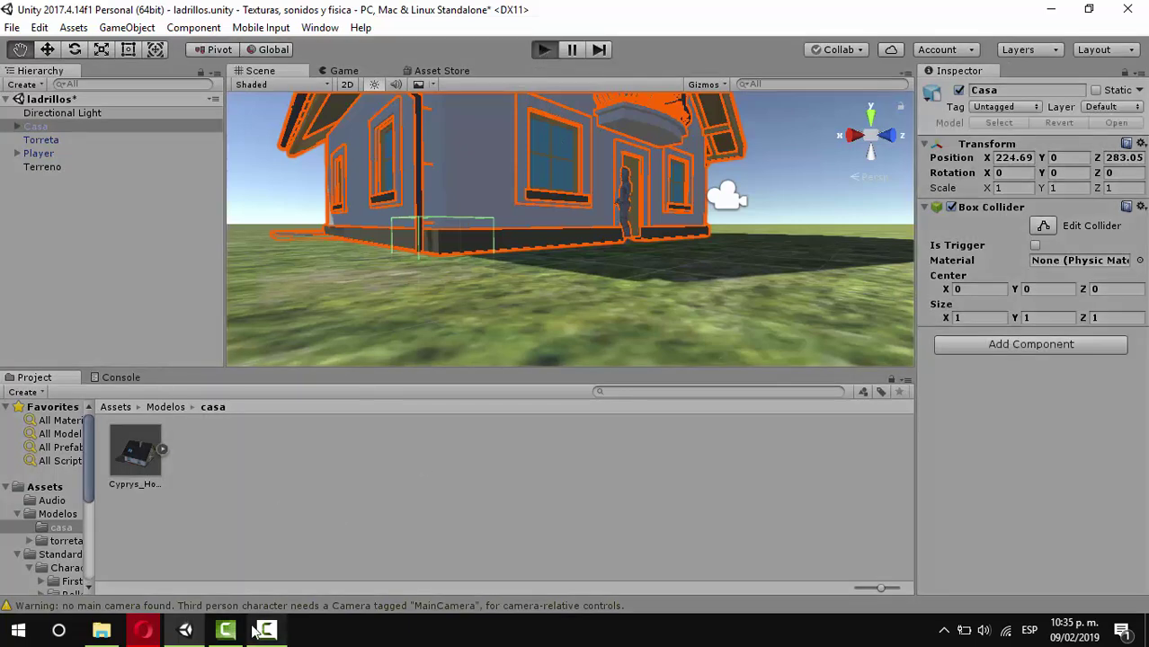
click(263, 631)
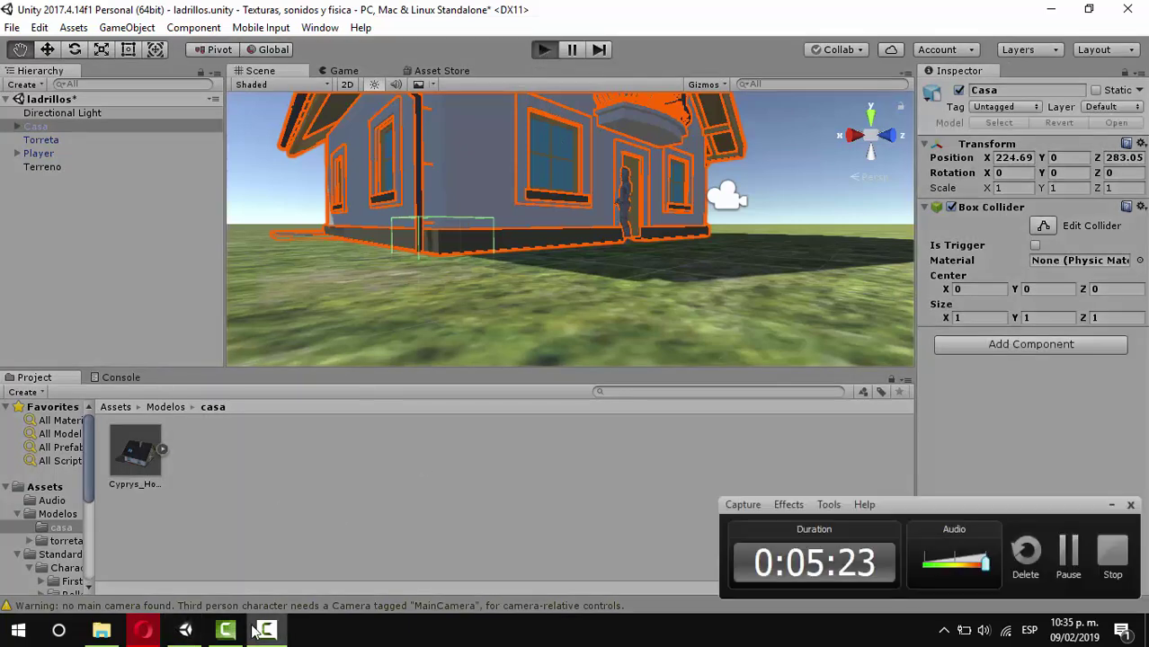
click(1068, 559)
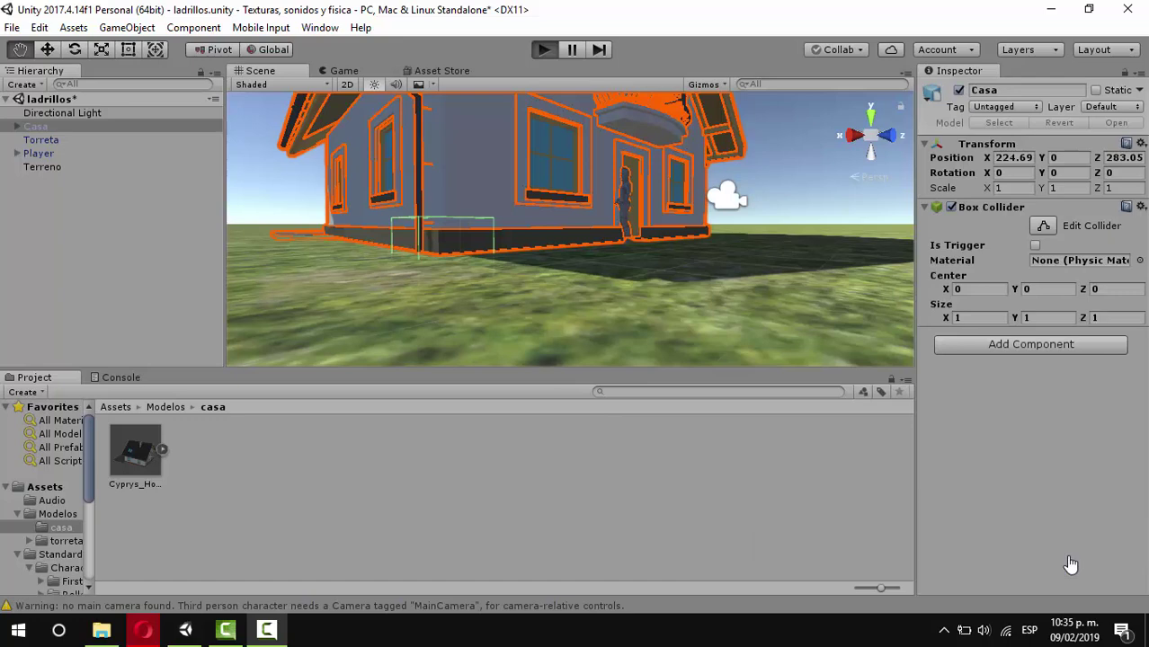
click(616, 531)
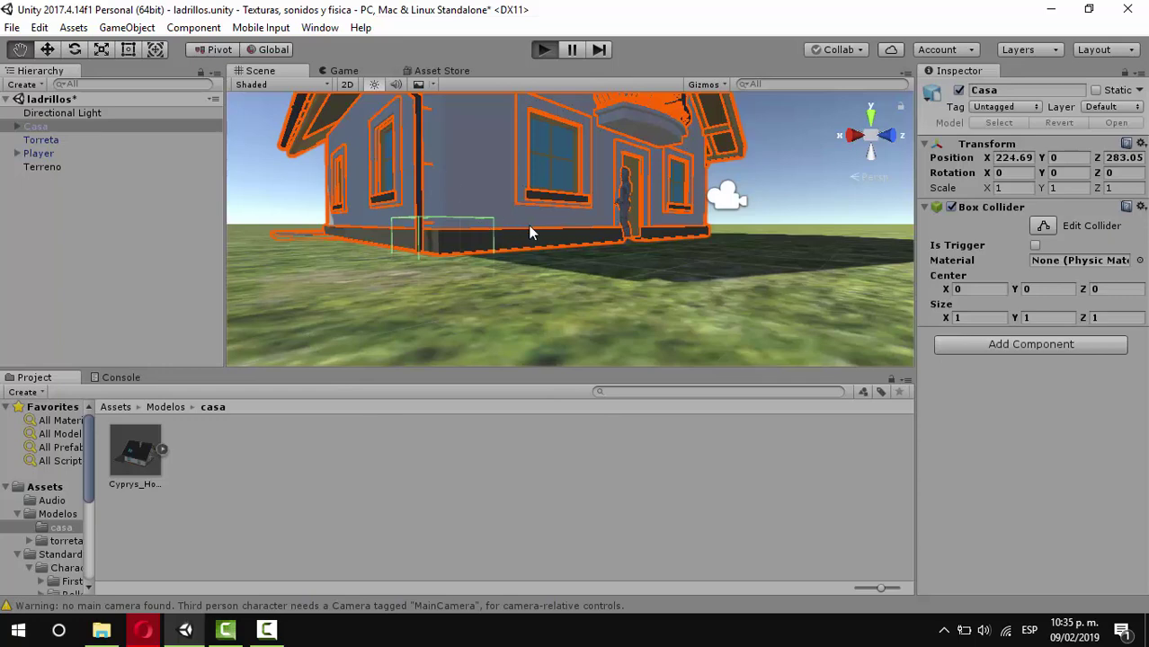
key(ctrl+p)
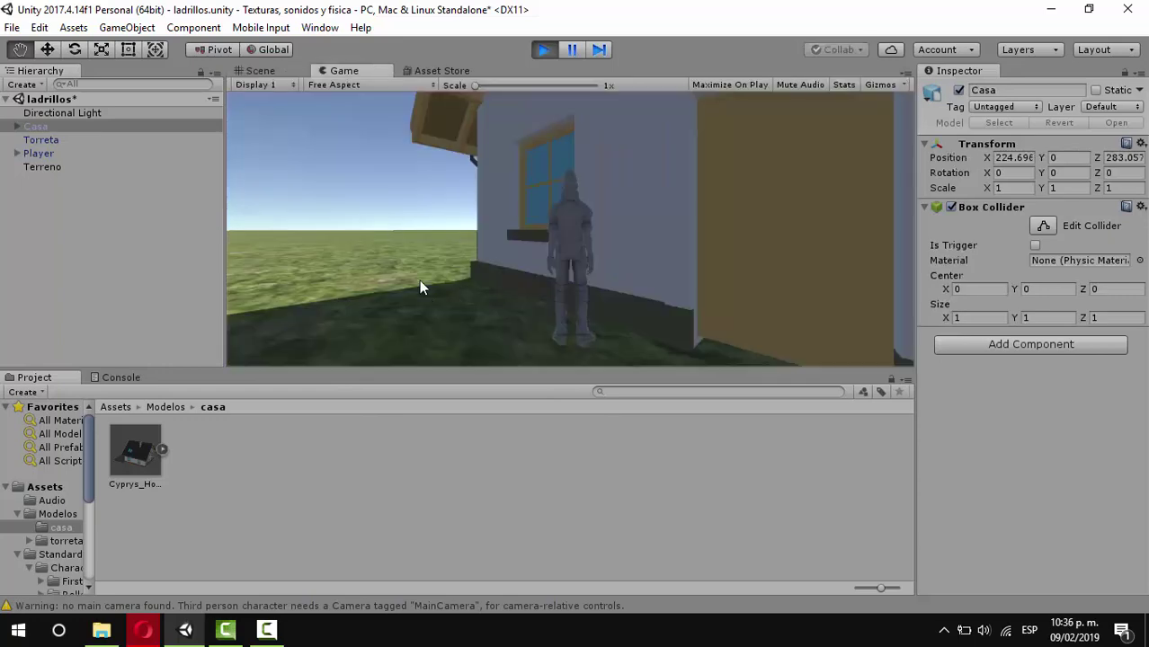
key(d)
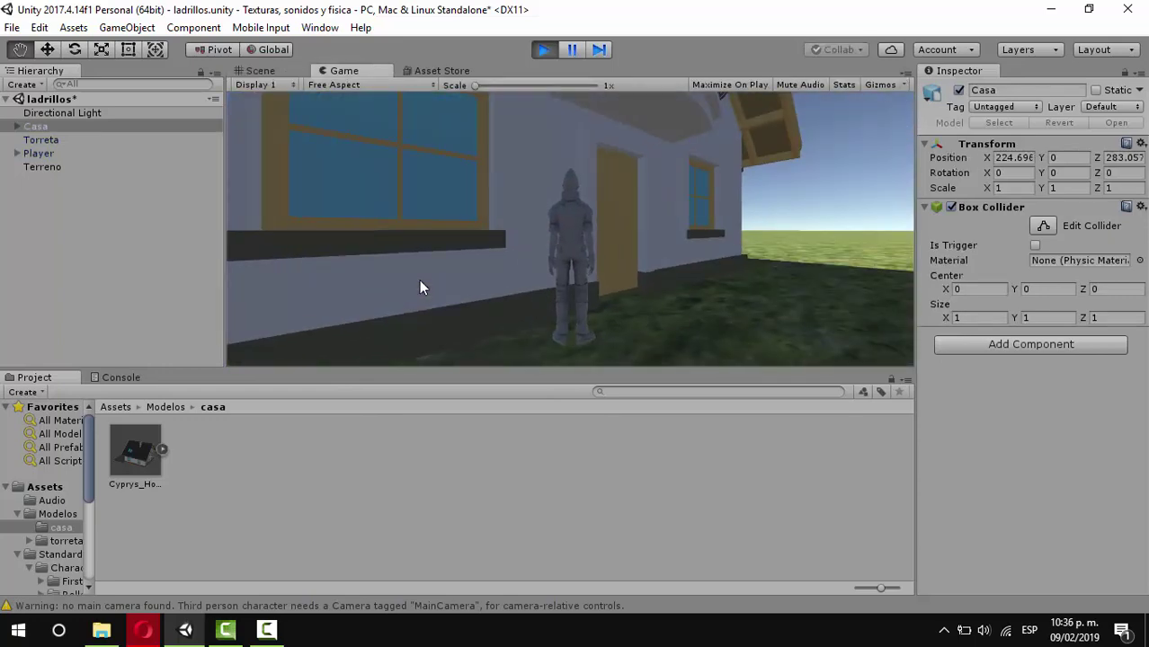
key(a)
key(w)
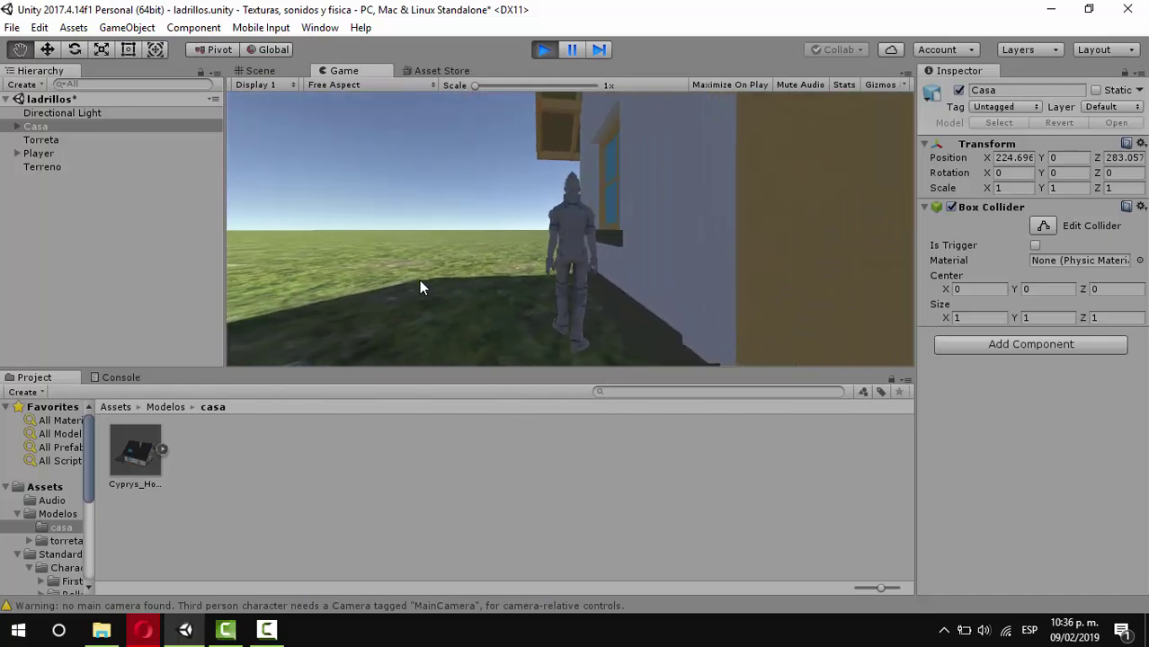
key(w)
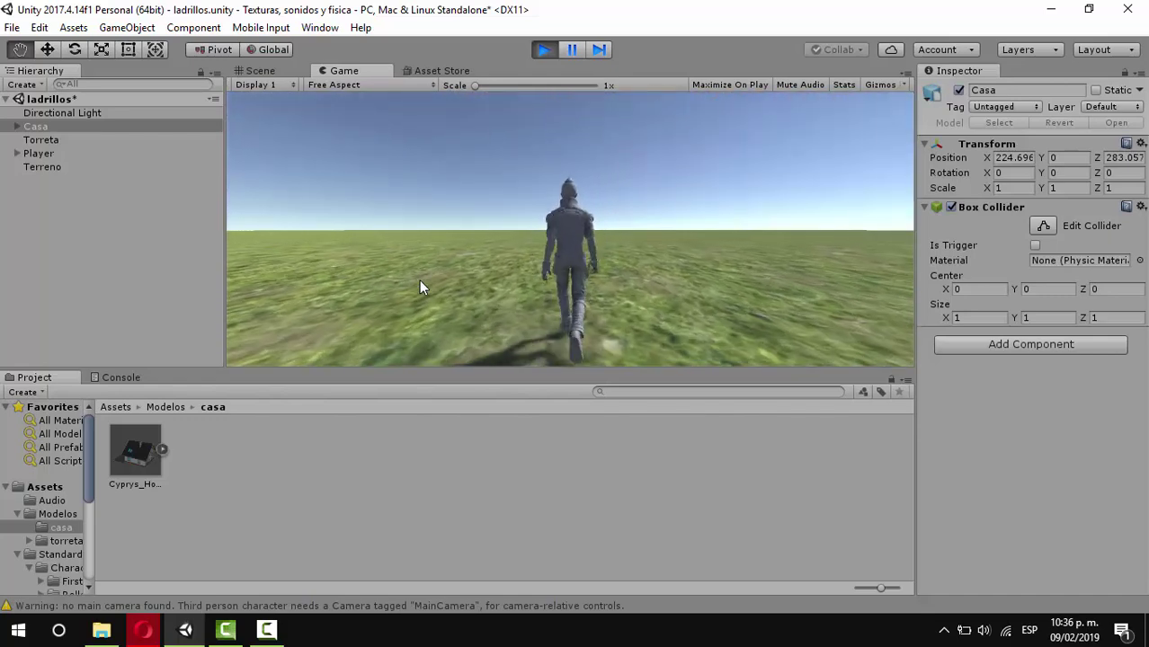
key(d)
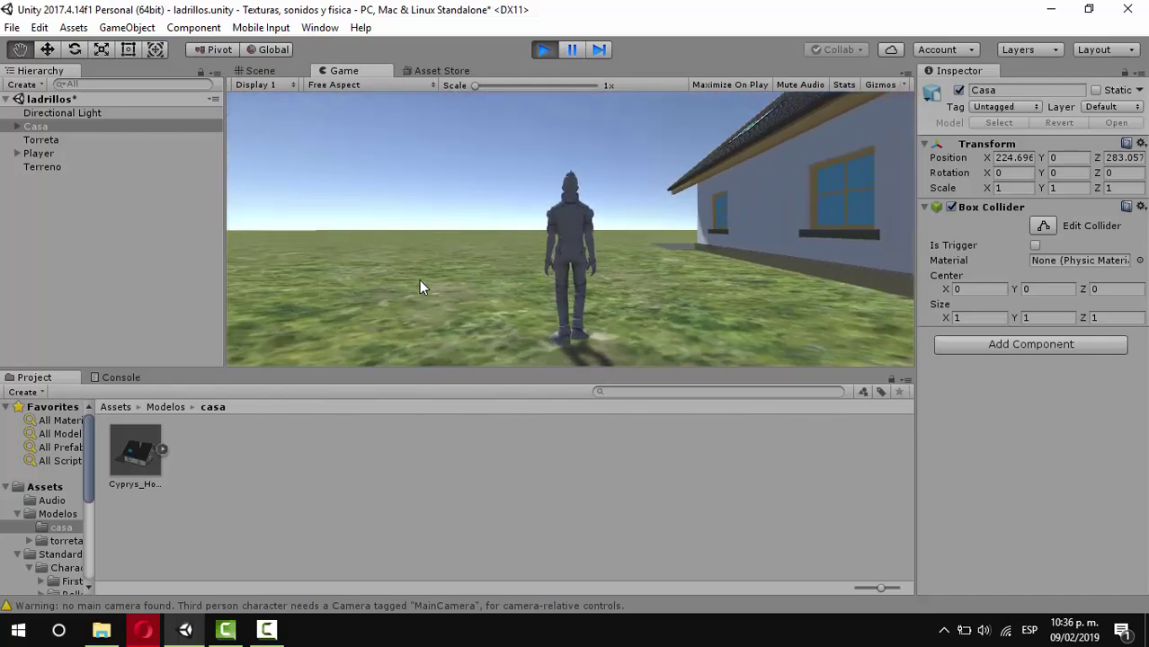
Turn the player toward the house and run against the corner holding the box collider to test the collision.
key(w)
key(a)
key(d)
key(d)
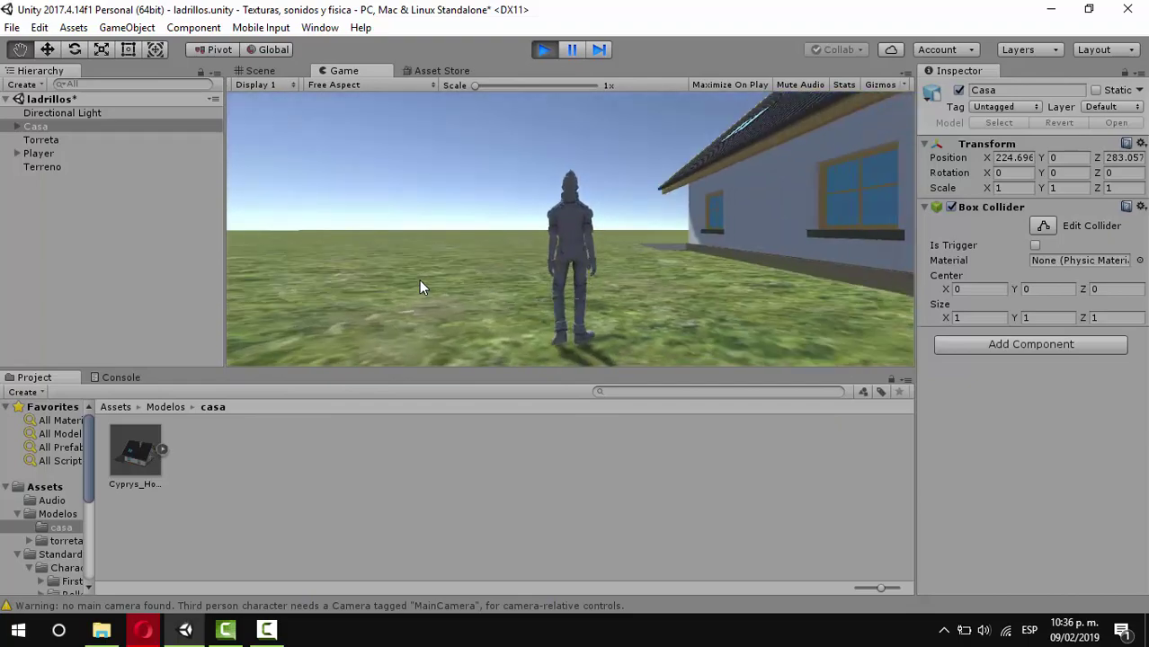
key(w)
key(w)
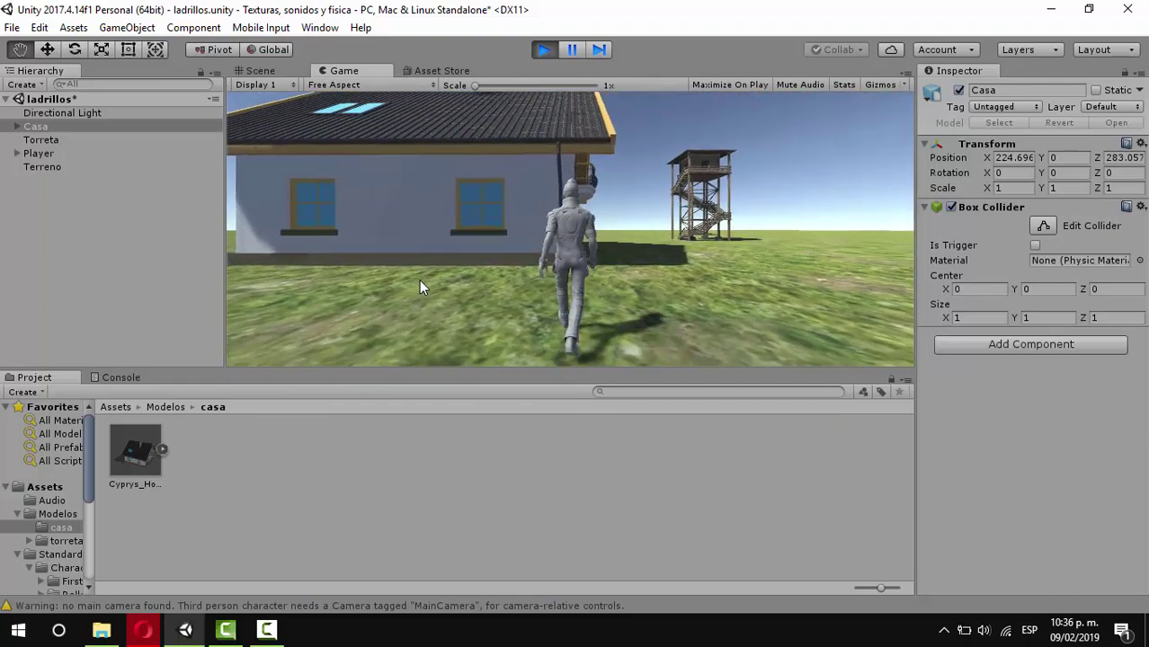
key(w)
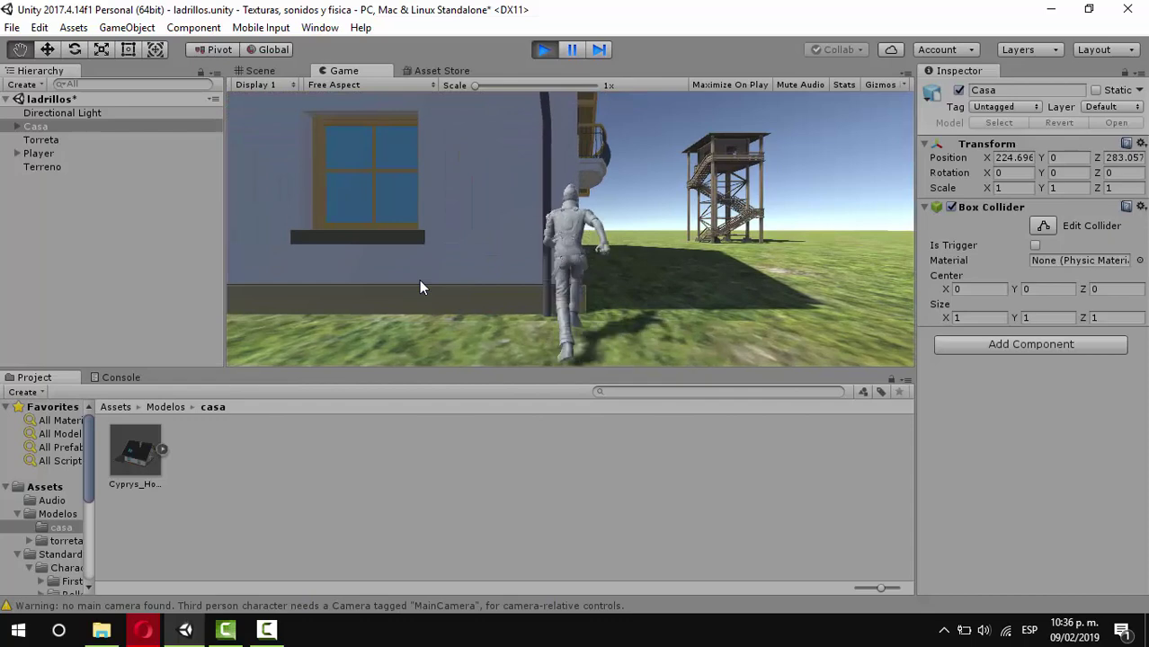
key(w)
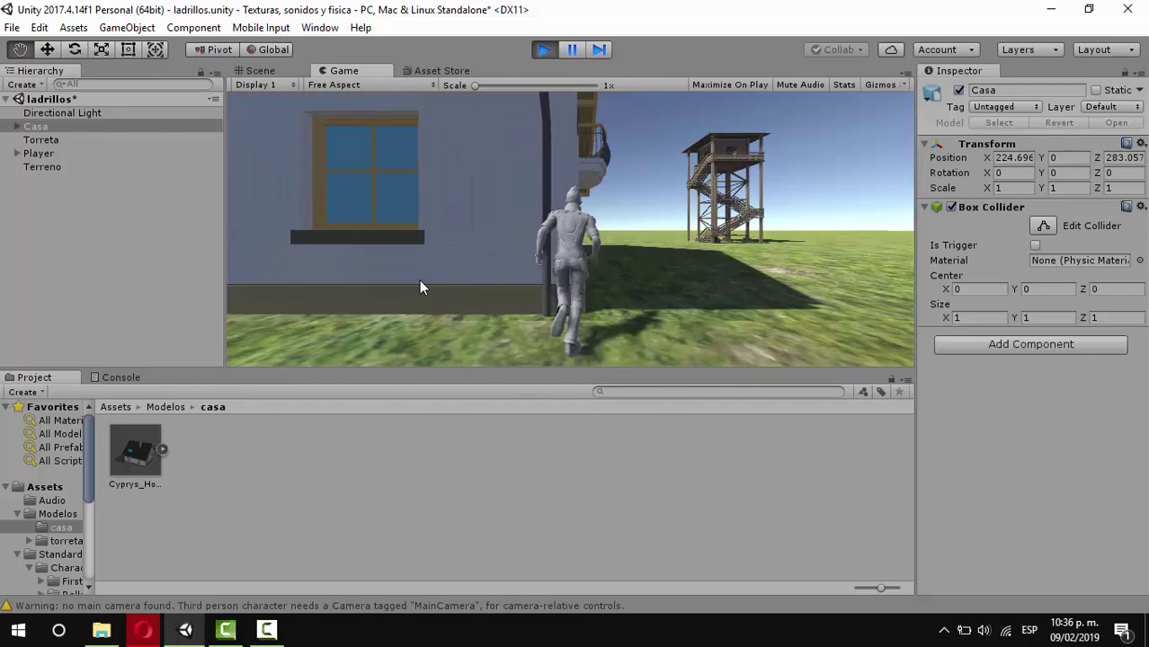
Run the player around to the facade and into the wall beside the front door, and stop the play test.
key(d)
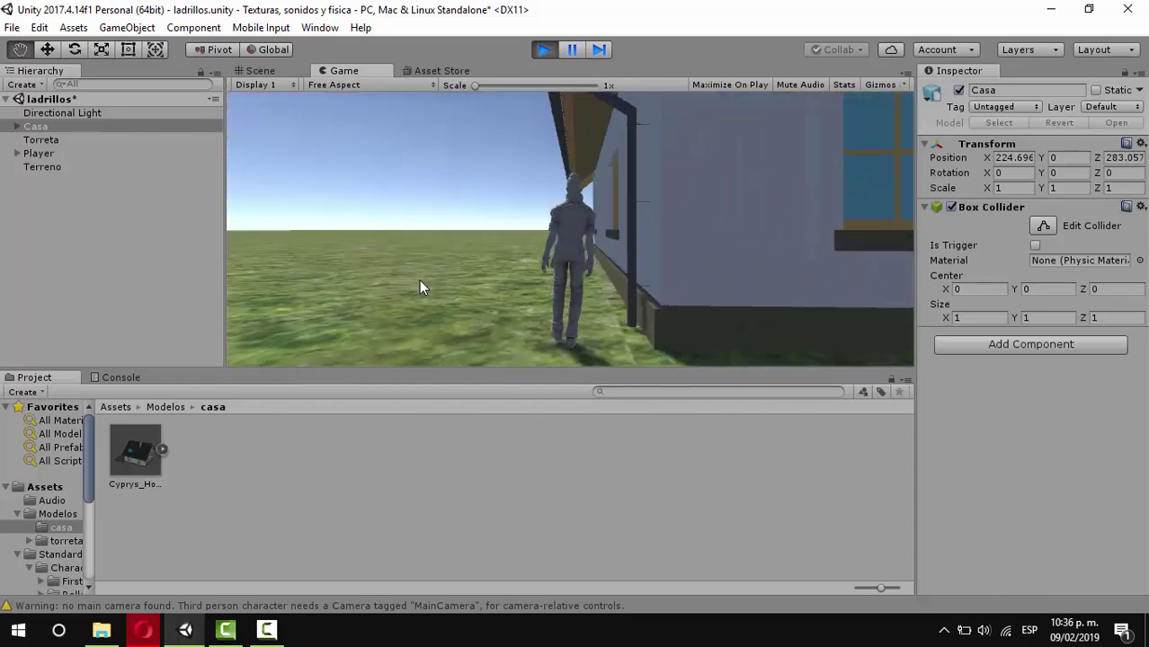
key(w)
key(a)
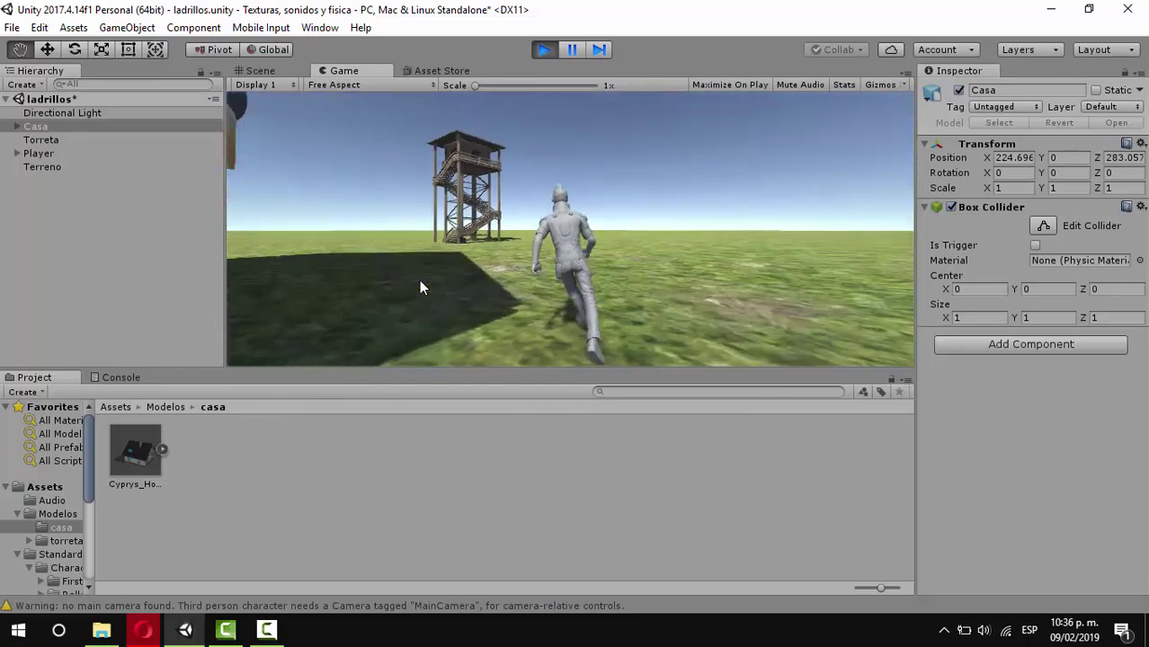
key(w)
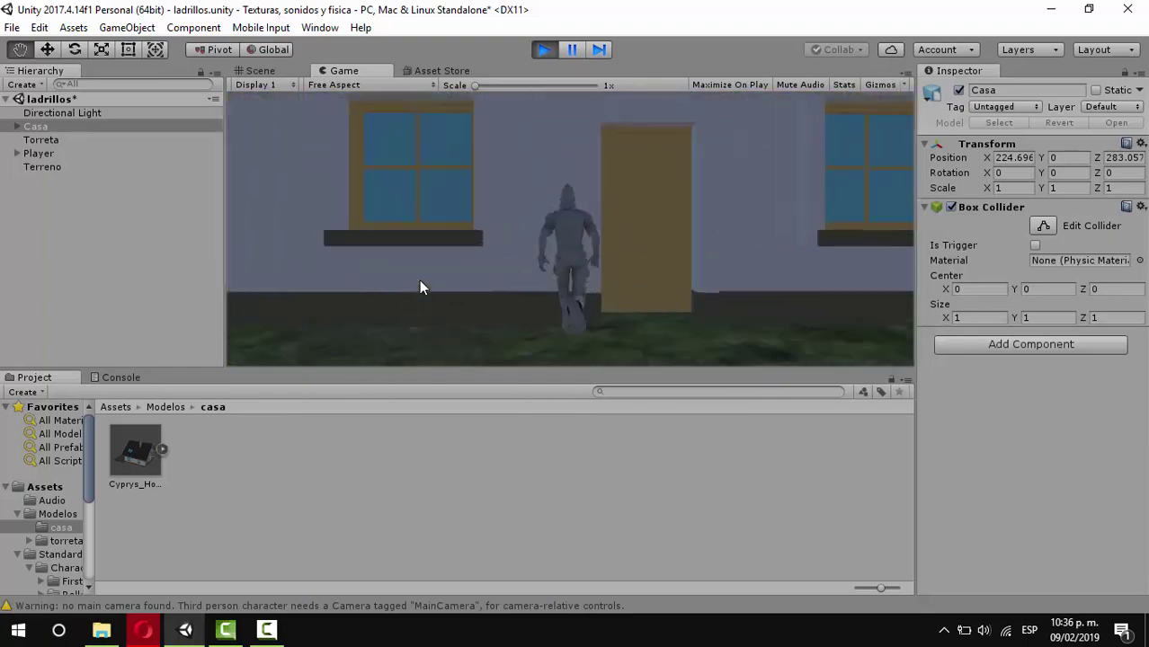
key(w)
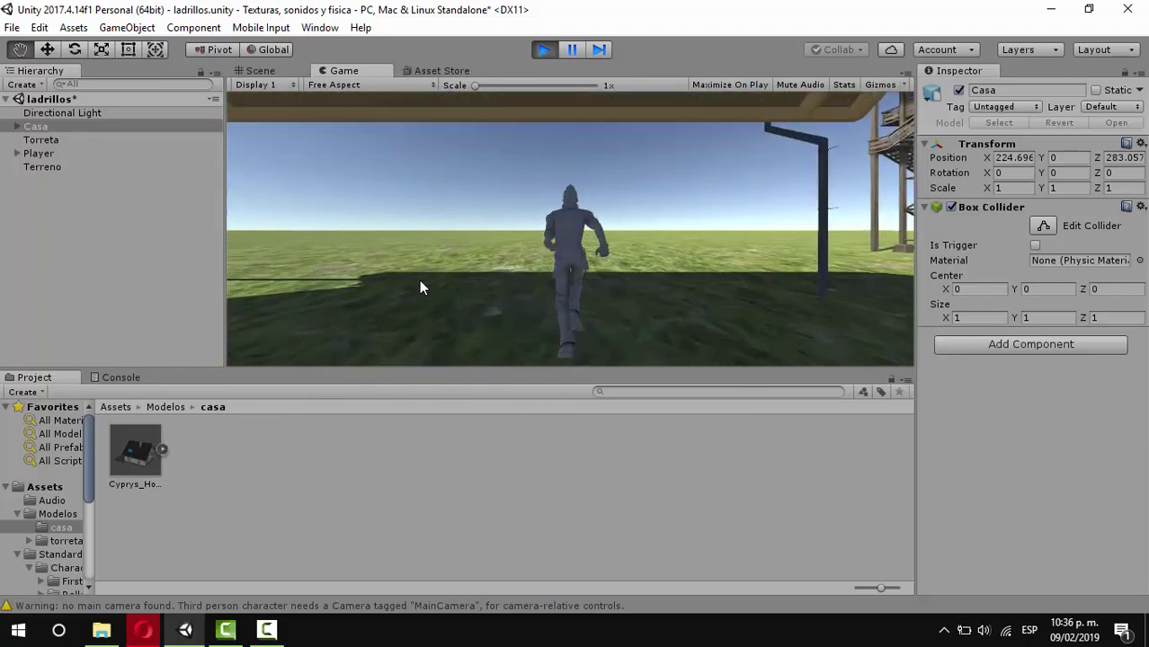
key(a)
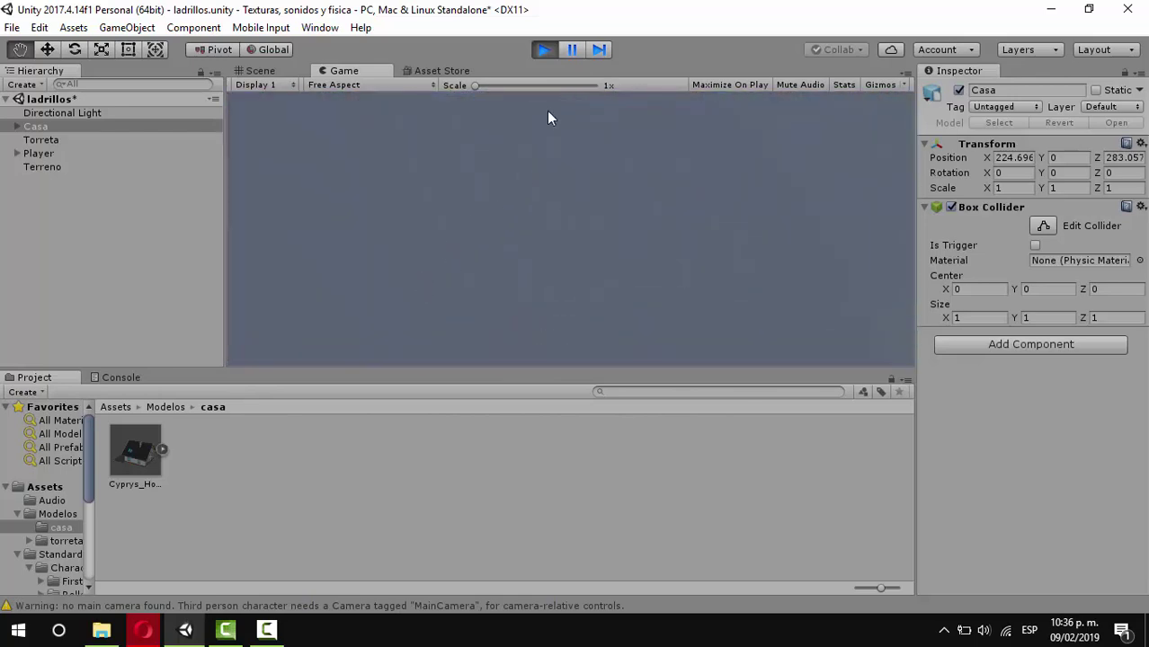
click(544, 50)
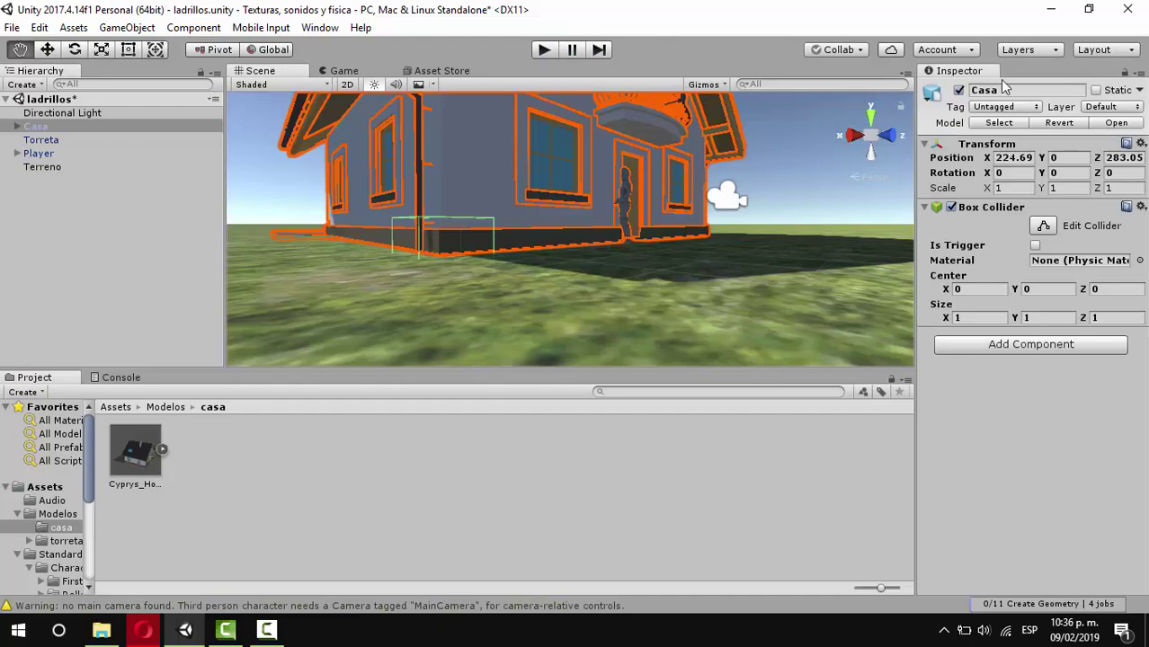
Switch the editor to the 2 by 3 layout, expand the ladrillos scene and frame the Casa object in the scene view.
click(1096, 50)
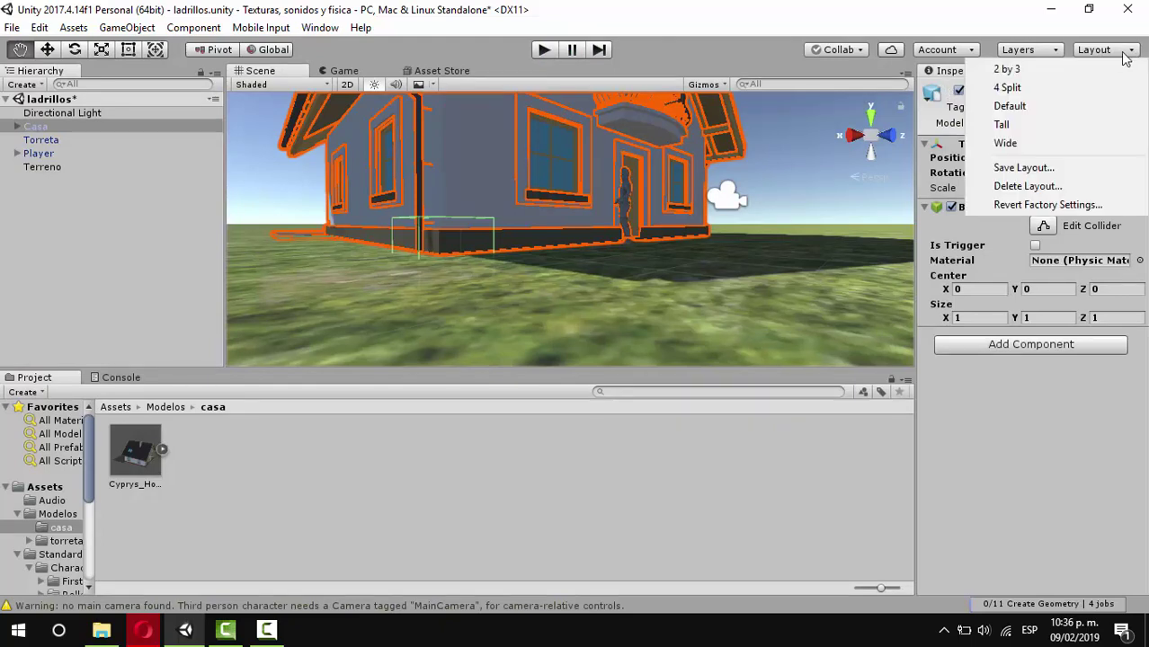
click(1024, 72)
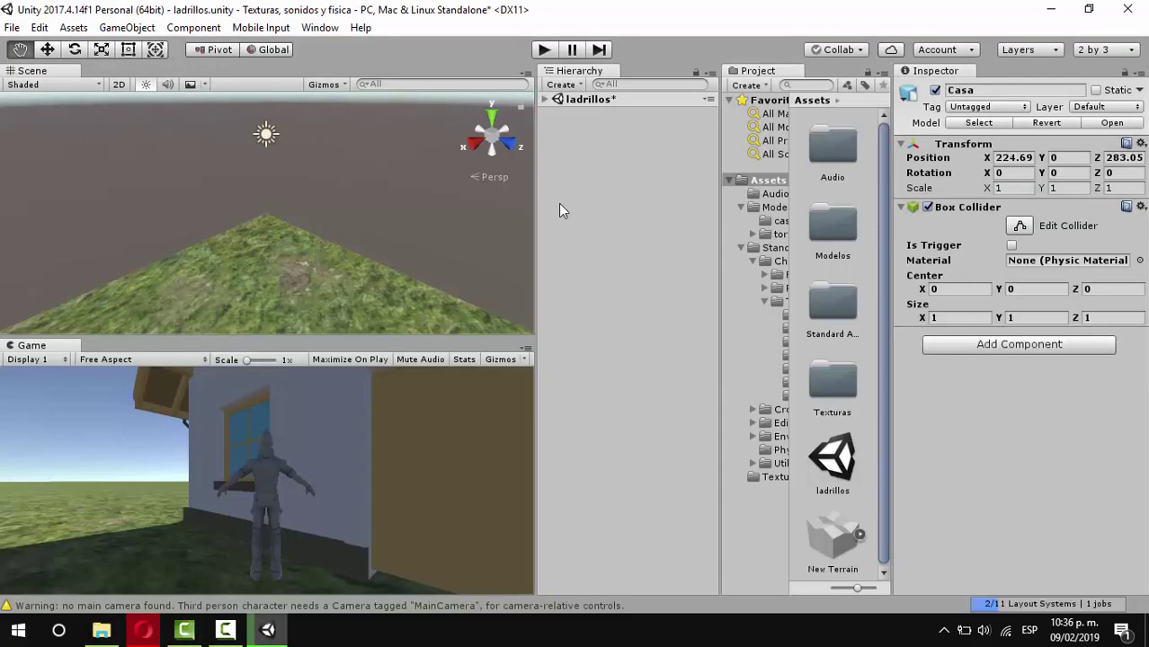
click(545, 99)
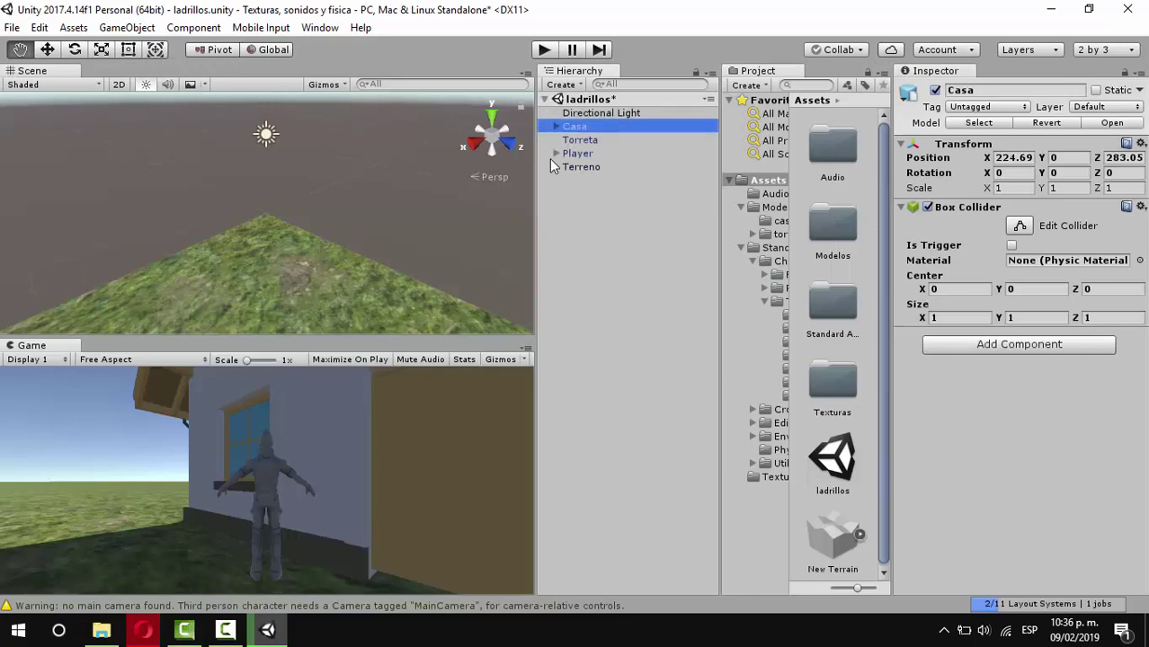
double_click(585, 128)
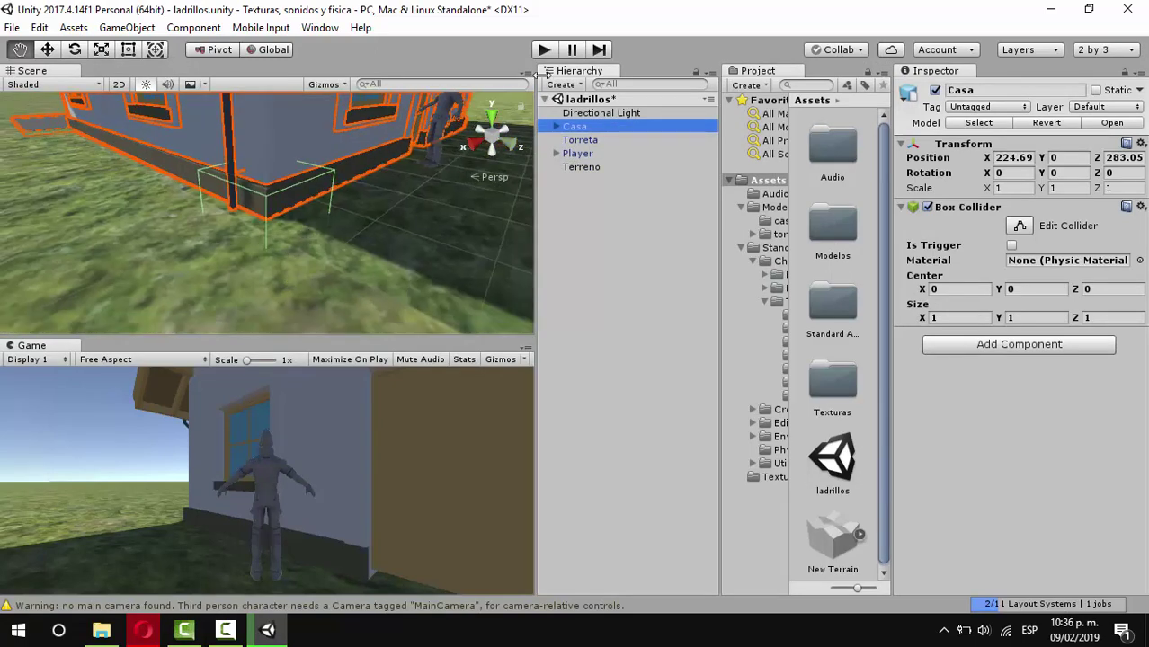
Play-test the scene by running the player along the house facade and past its corner, and stop the test.
click(543, 50)
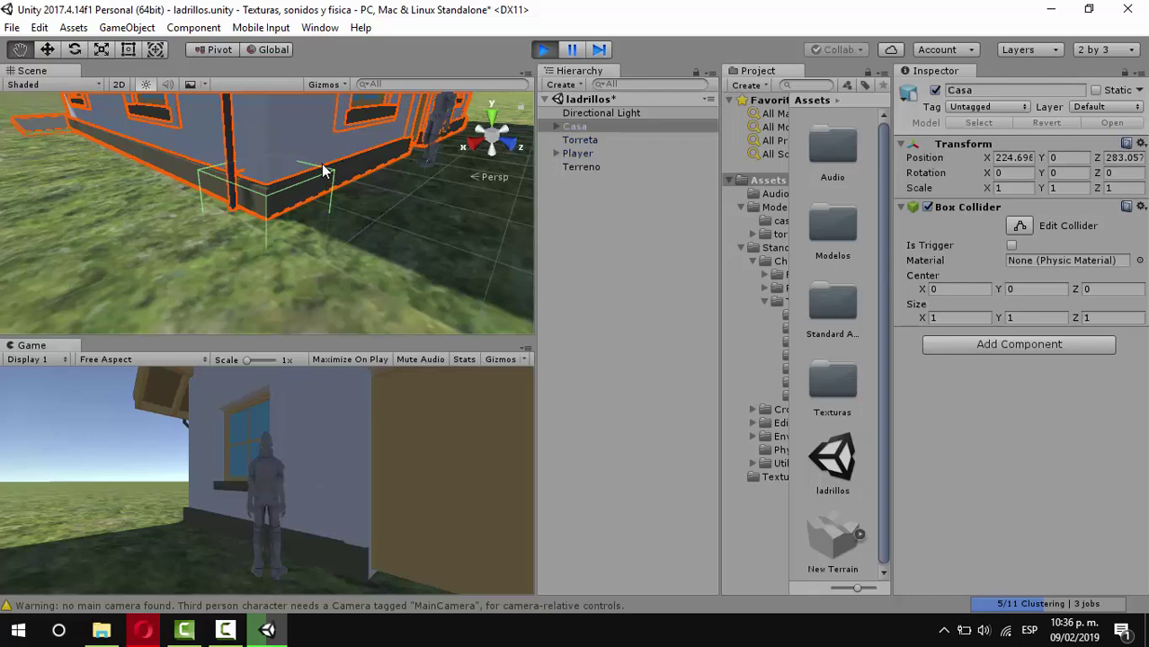
key(a)
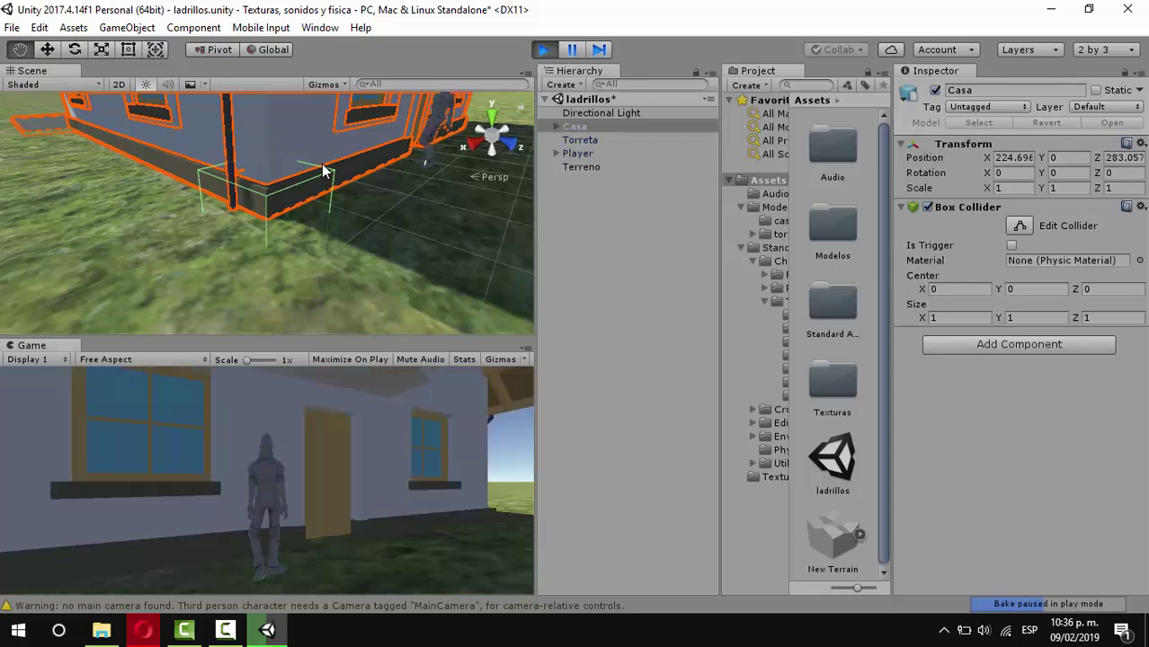
key(s)
key(d)
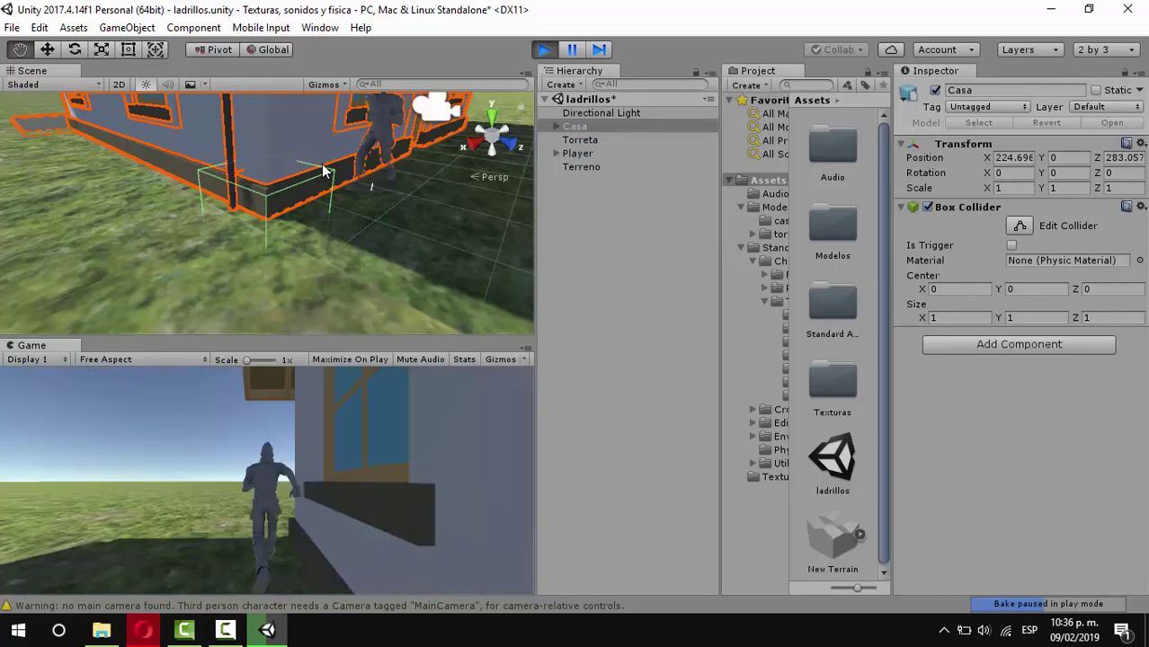
key(s)
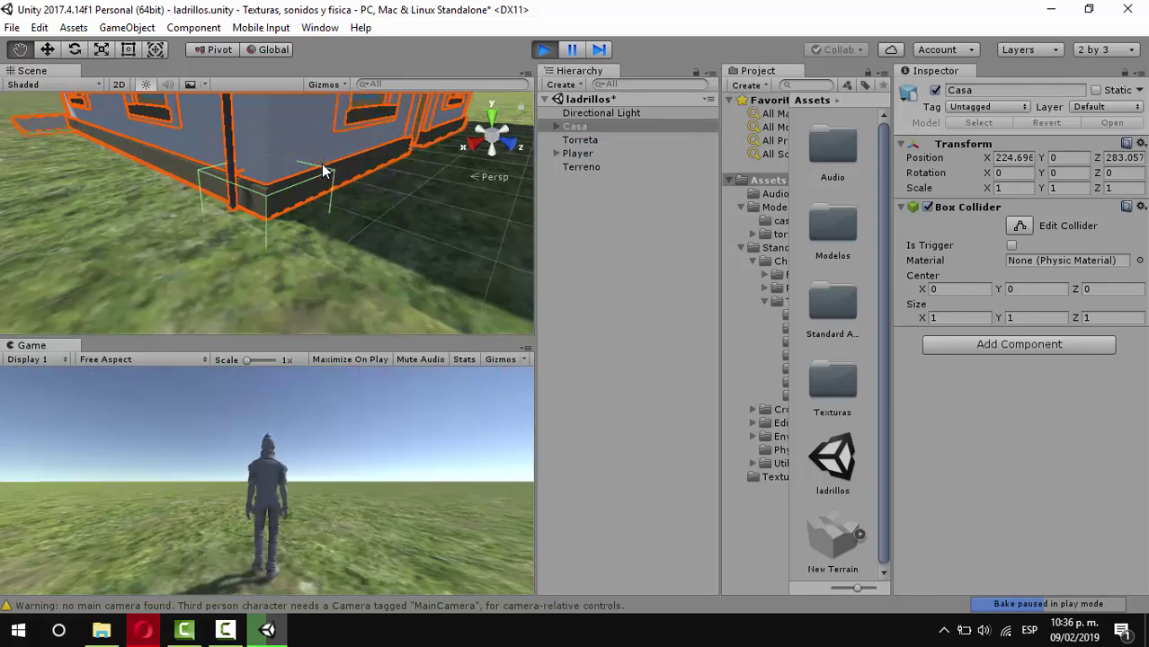
click(550, 51)
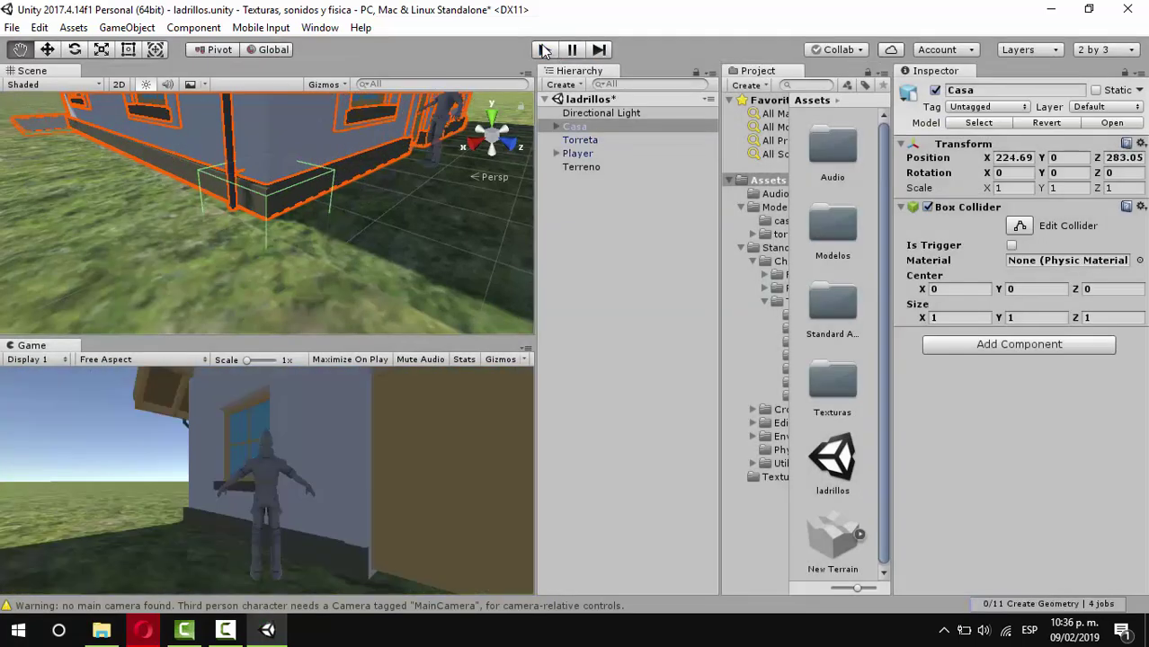
Switch the editor to the Default layout, expand the ladrillos scene and frame the Casa house with its collider corner in view.
click(1097, 52)
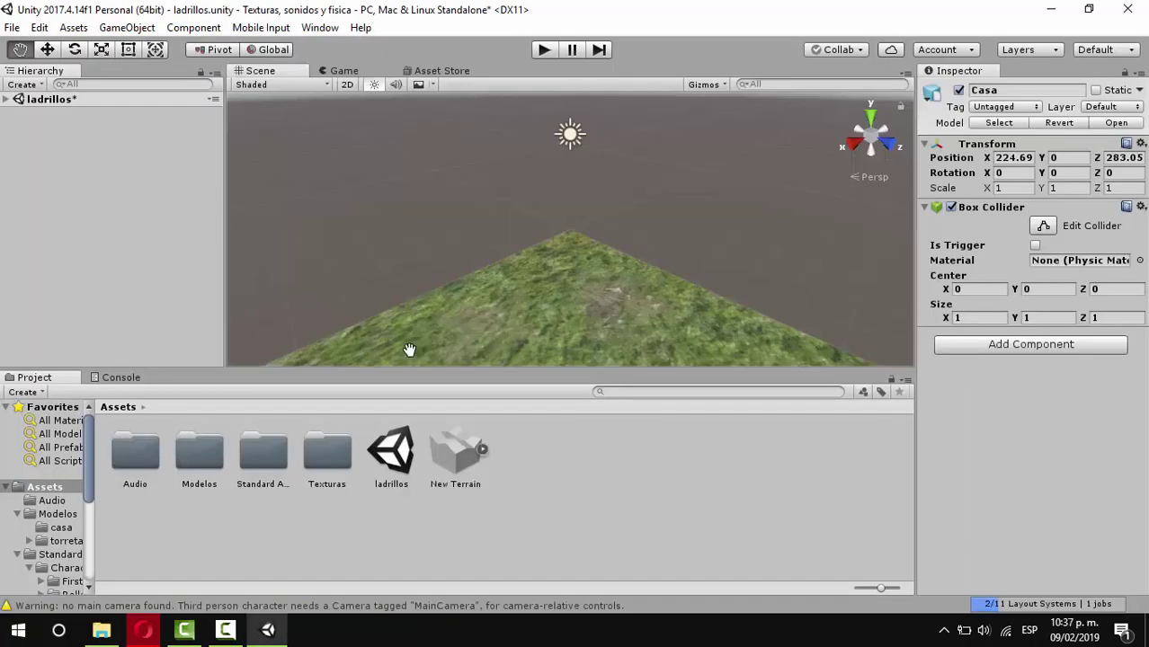
click(6, 99)
double_click(36, 128)
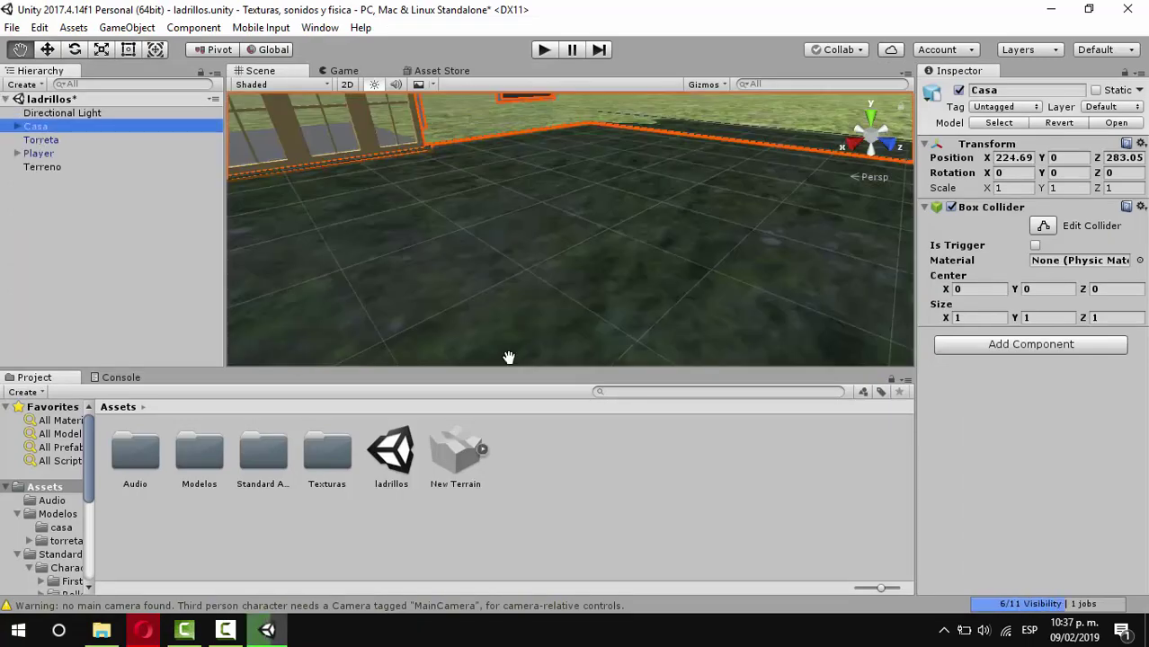
scroll(561, 250, up, 3)
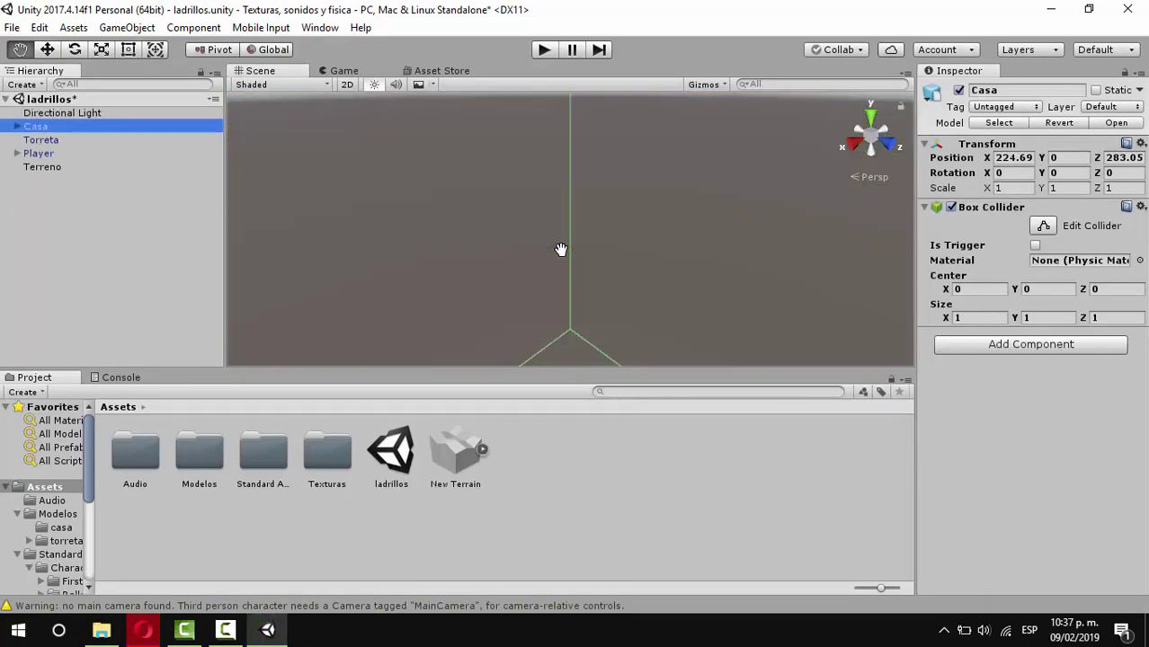
scroll(561, 250, down, 7)
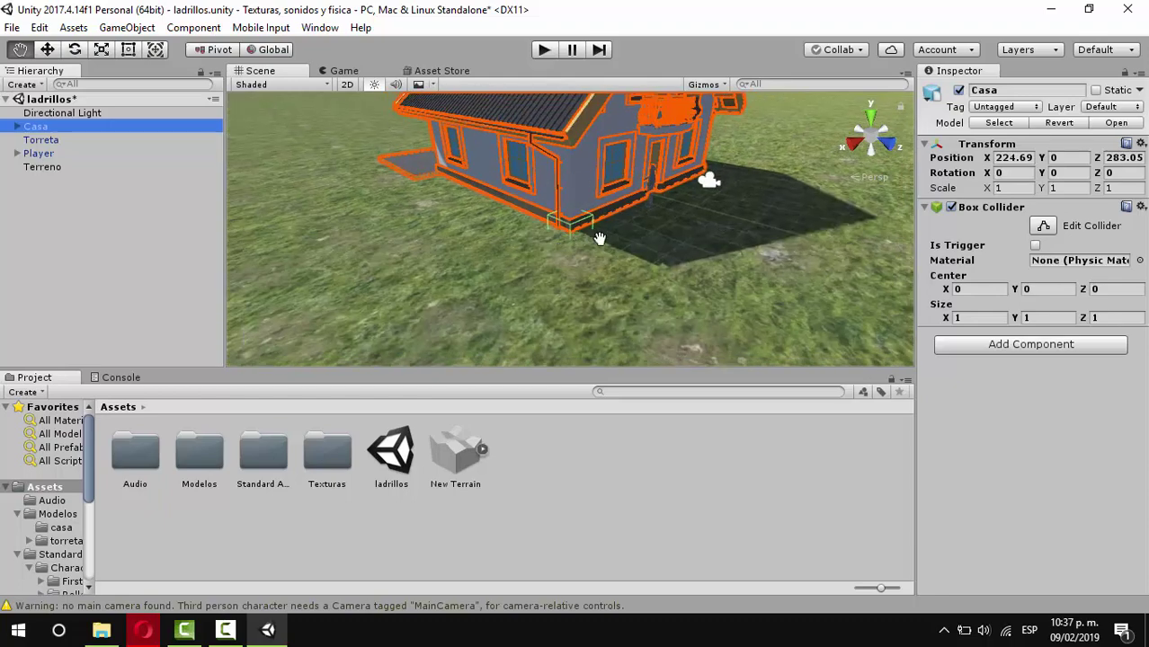
drag(620, 251, 516, 309)
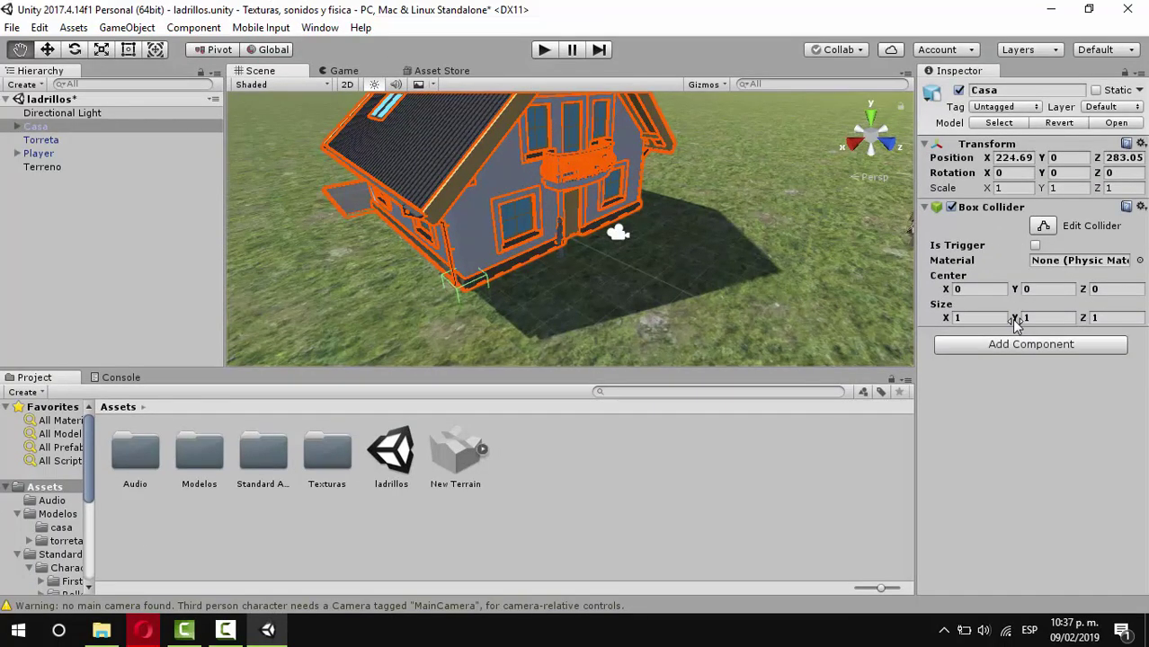
Fit Casa's box collider to the wall height with a Y size of -3.73 and a Y center of 2.09.
click(1016, 321)
drag(1014, 323, 853, 307)
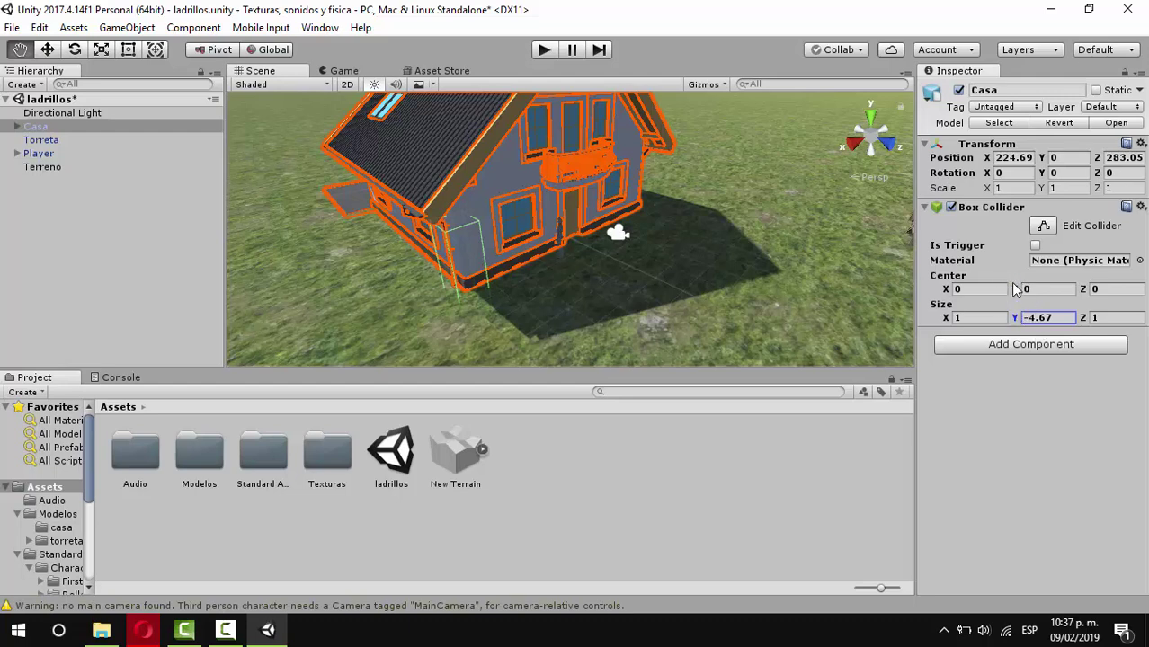
drag(1015, 288, 1081, 299)
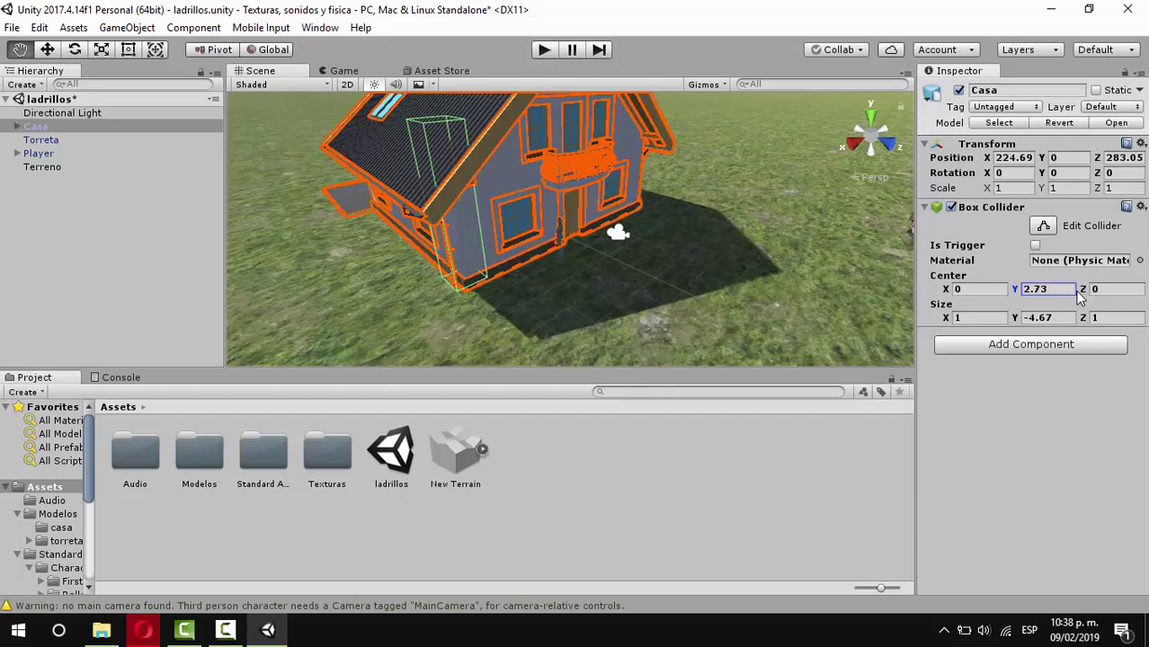
drag(1014, 319, 1014, 295)
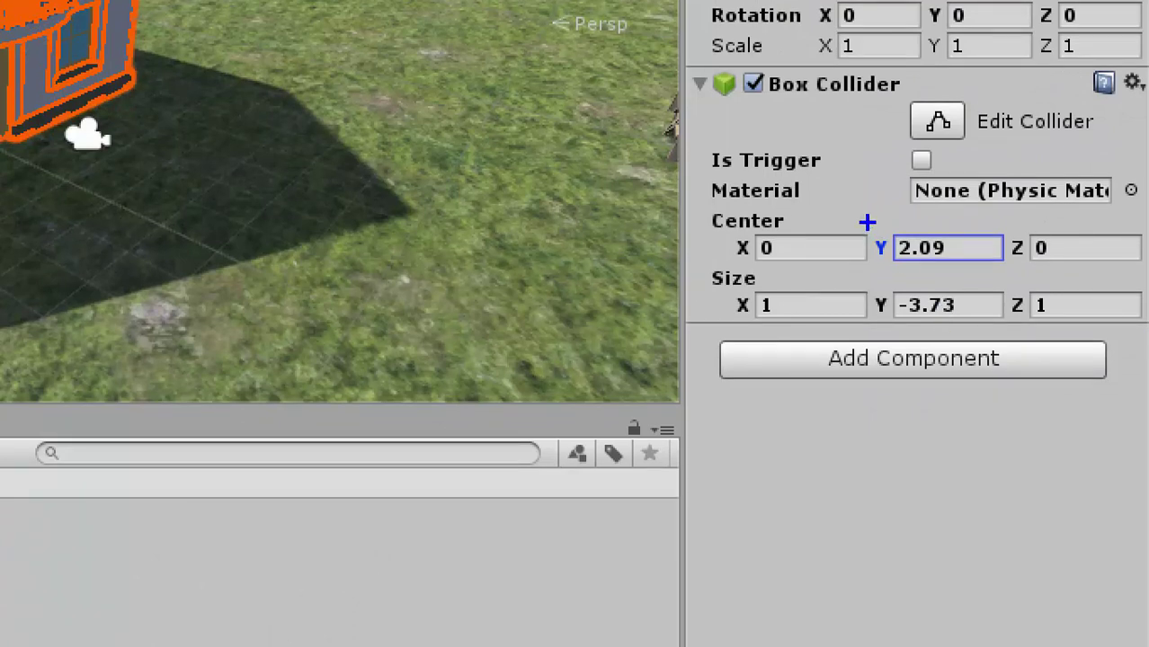
mouse_move(867, 223)
ctrl+mouse_down()
mouse_move(1008, 390)
mouse_move(1041, 340)
ctrl+mouse_up()
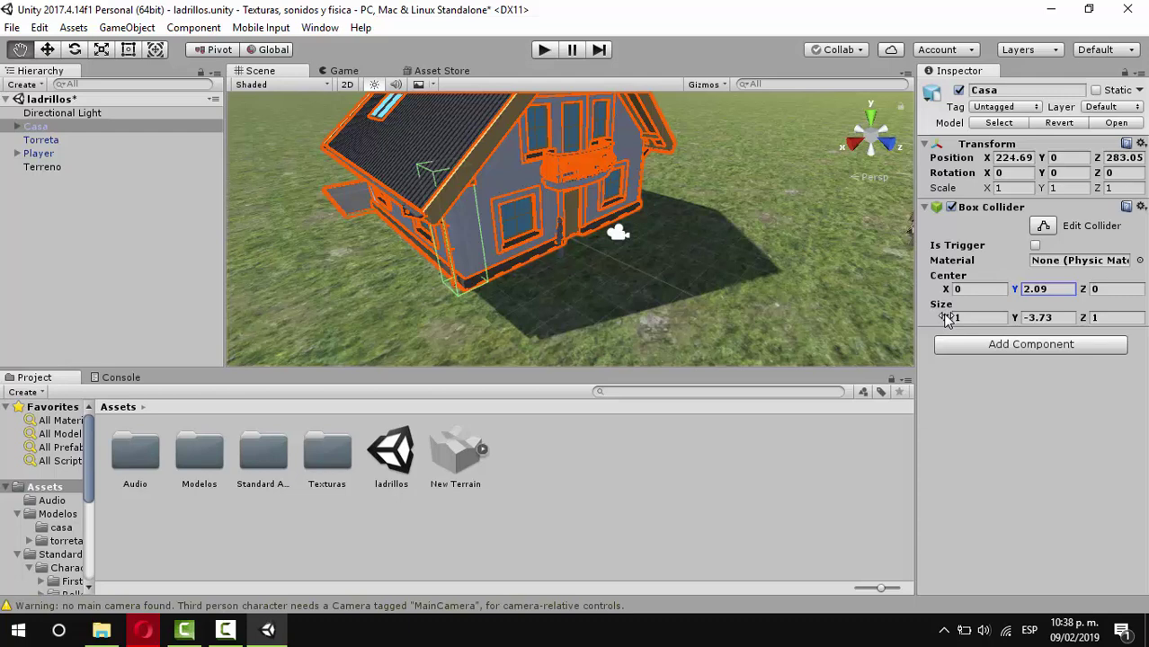
Fit the box collider to the width of the house front with an X size of 9.07 and an X center of -4.31.
drag(946, 319, 1031, 328)
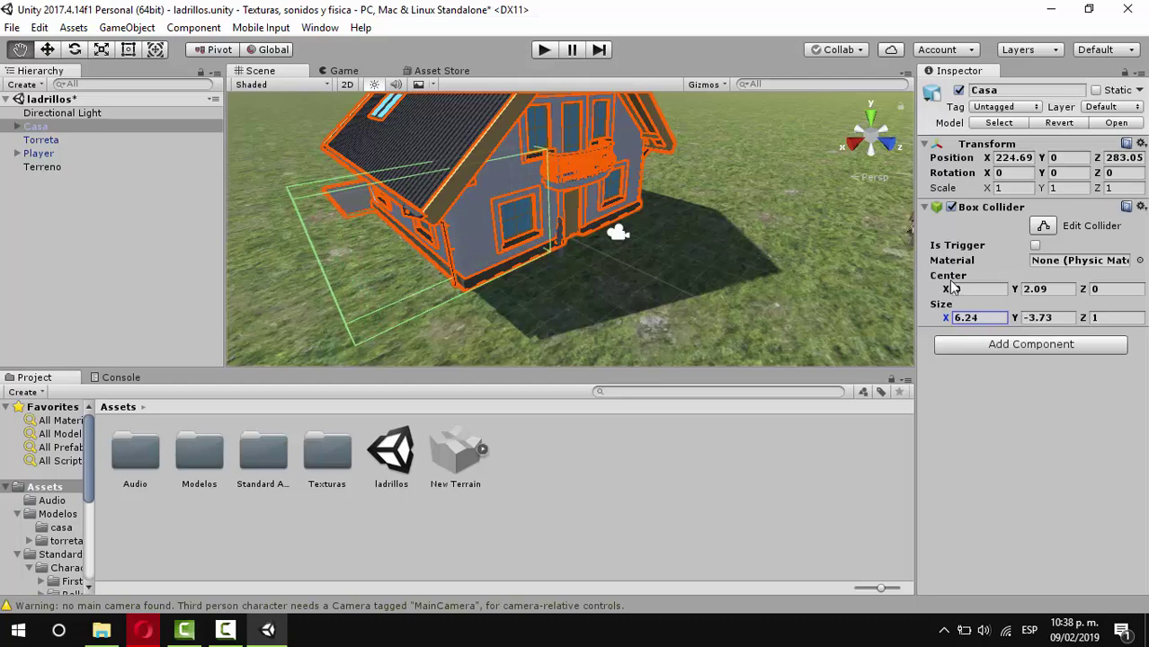
drag(944, 291, 826, 287)
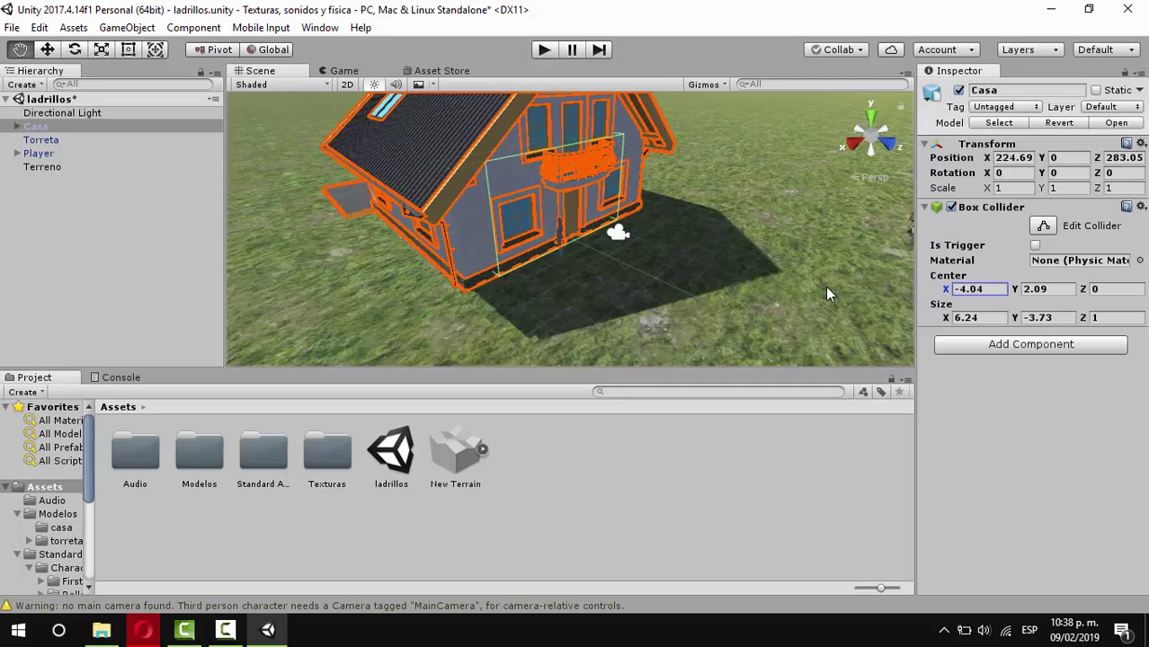
drag(951, 322, 1034, 326)
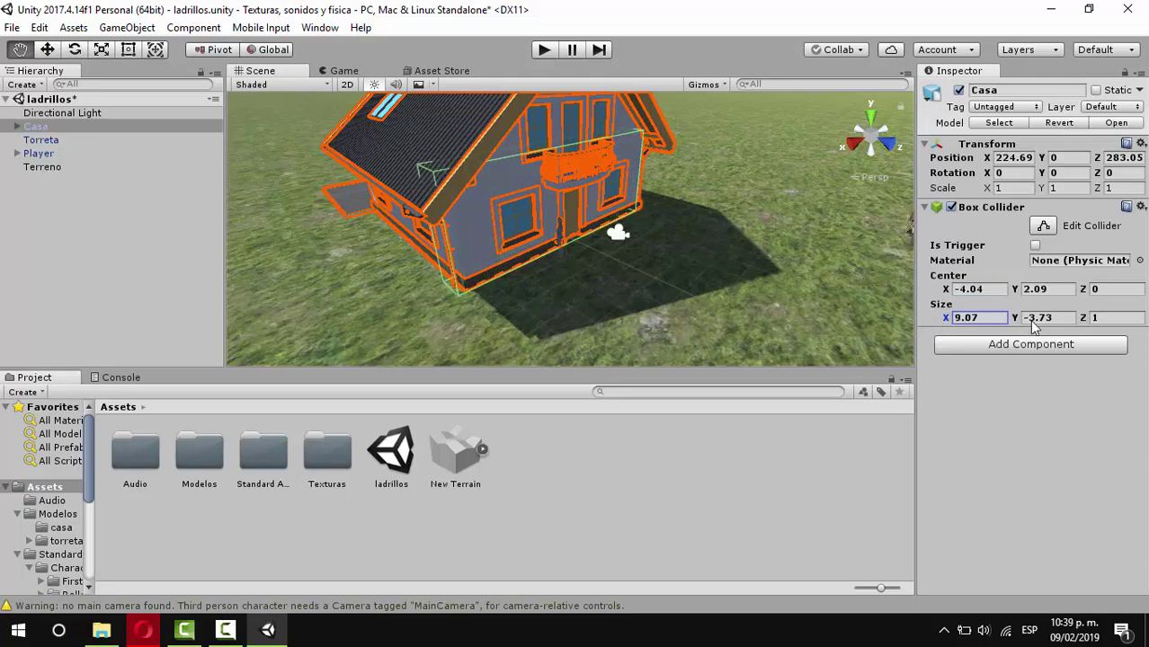
click(948, 287)
mouse_move(947, 284)
mouse_down()
mouse_move(935, 285)
mouse_move(961, 288)
mouse_up()
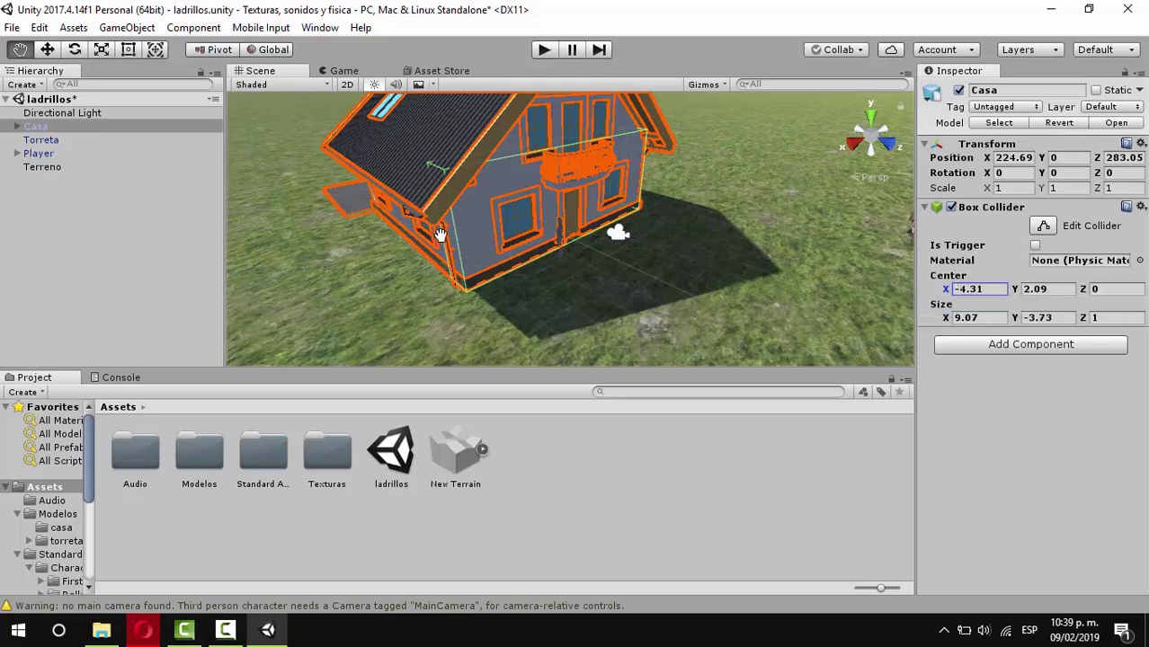
Fit the box collider to the depth of the house with a Z size of 9.22 and a Z center of -4.25.
click(1088, 320)
drag(1085, 323, 55, 335)
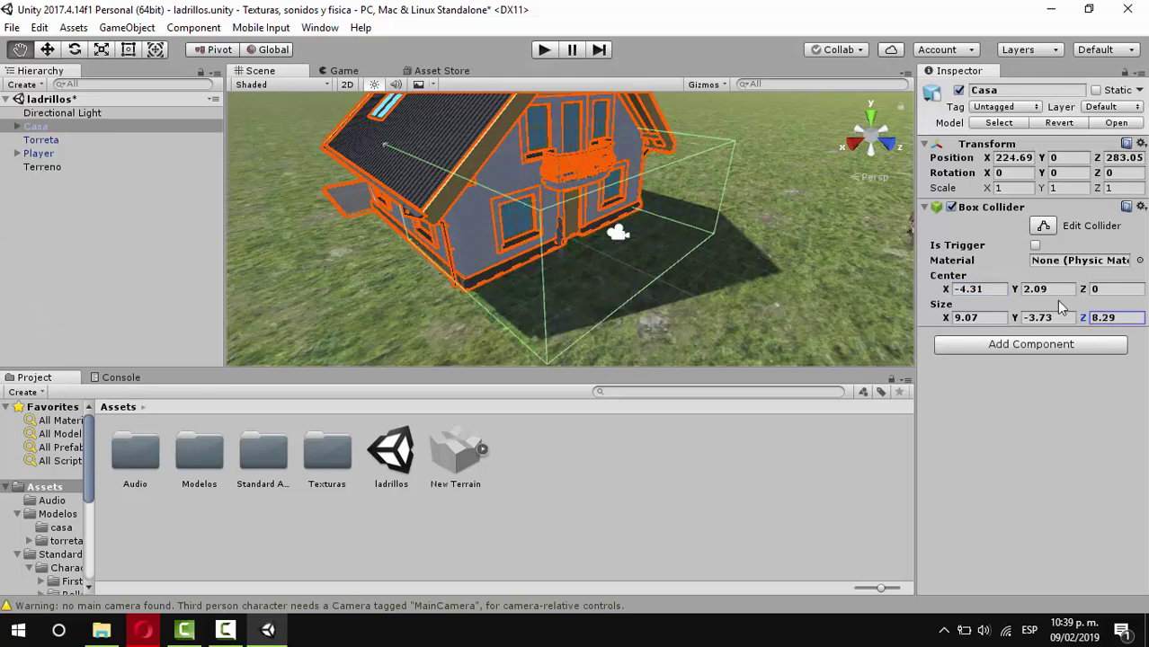
click(1081, 287)
drag(1076, 290, 966, 286)
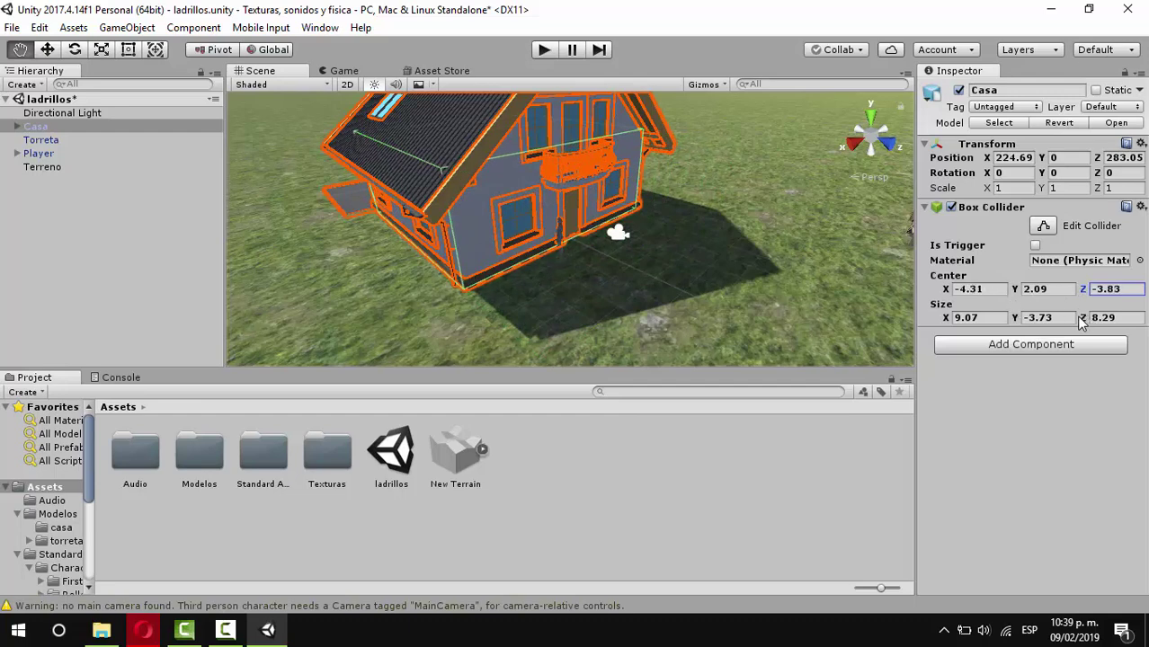
drag(1082, 322, 1081, 297)
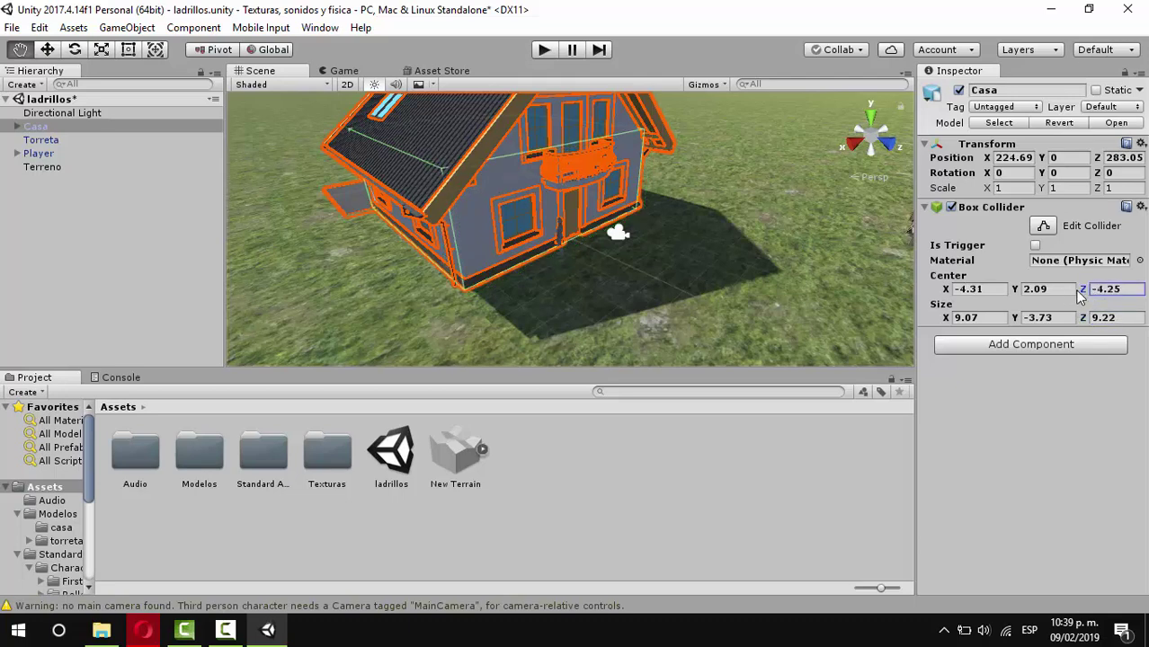
Move the Player away from the house front along the Z axis to a Z position of about 284.8.
click(43, 154)
click(48, 51)
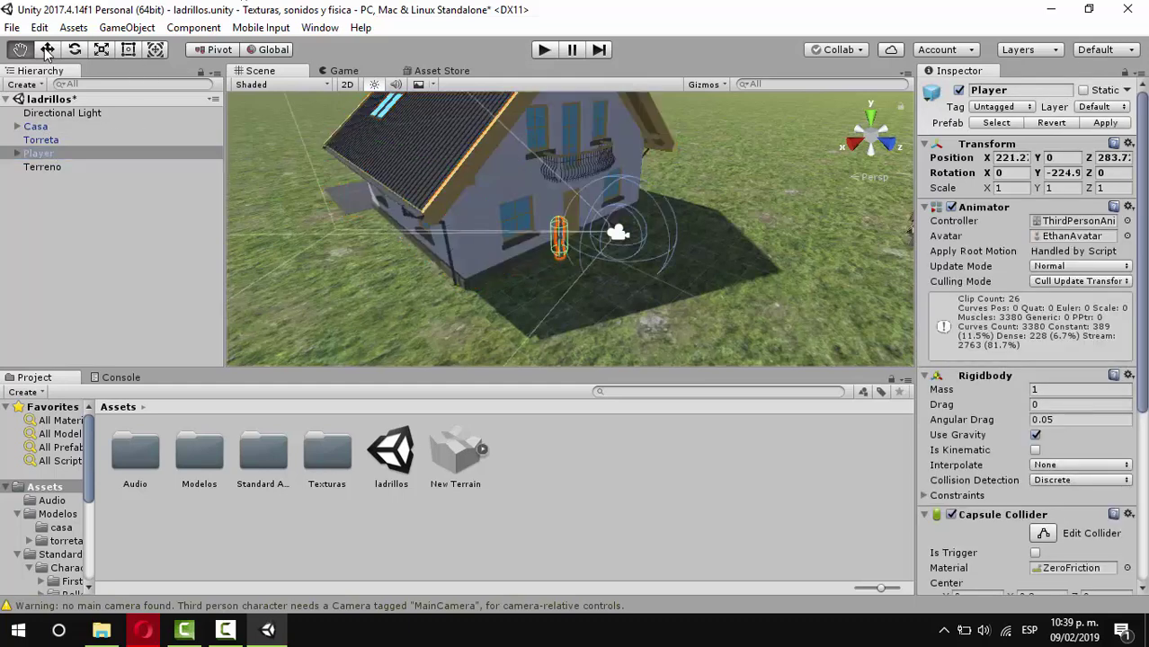
drag(612, 288, 628, 301)
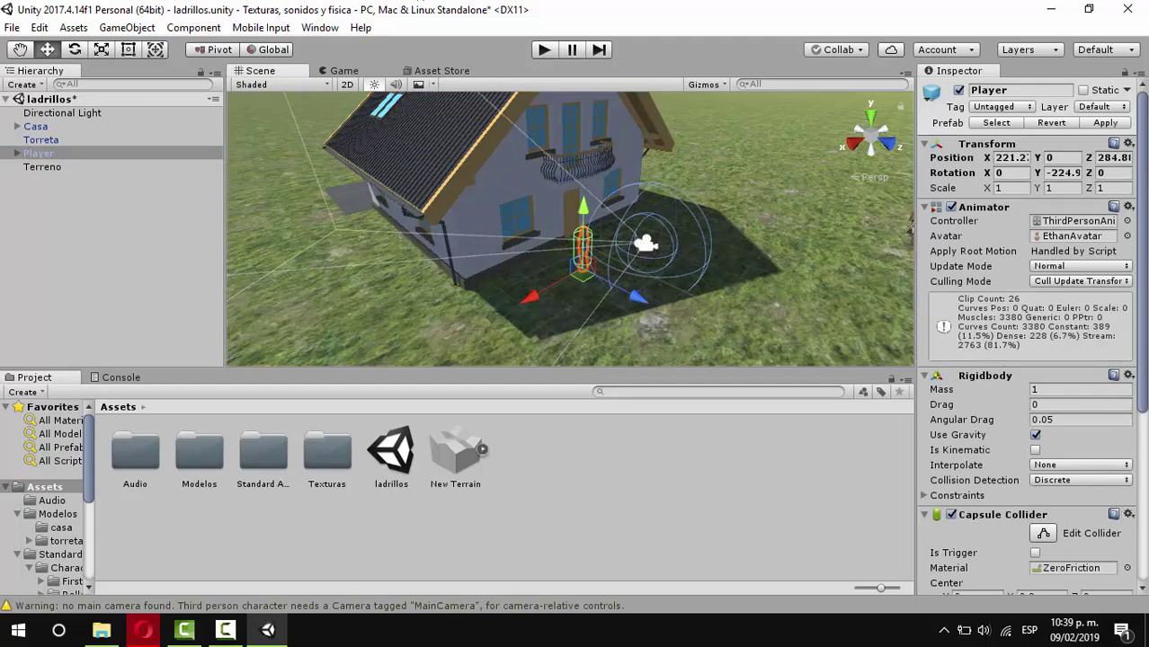
Switch the editor to the 2 by 3 layout, expand the ladrillos scene and frame the Casa object beside the game view.
click(1093, 51)
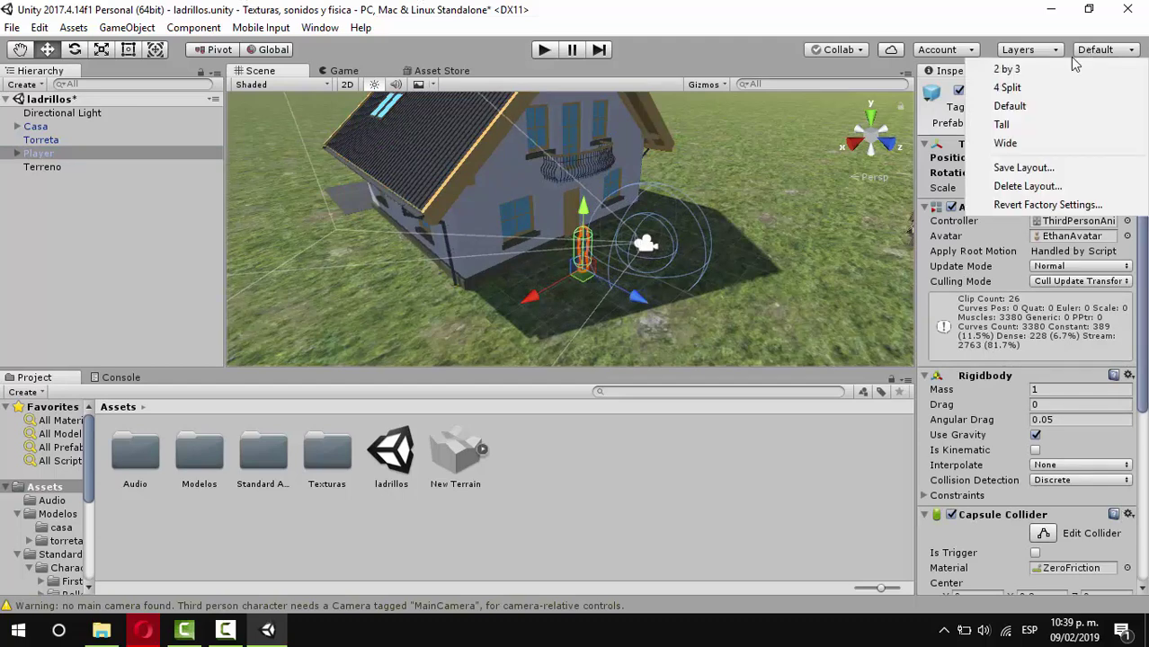
click(1019, 67)
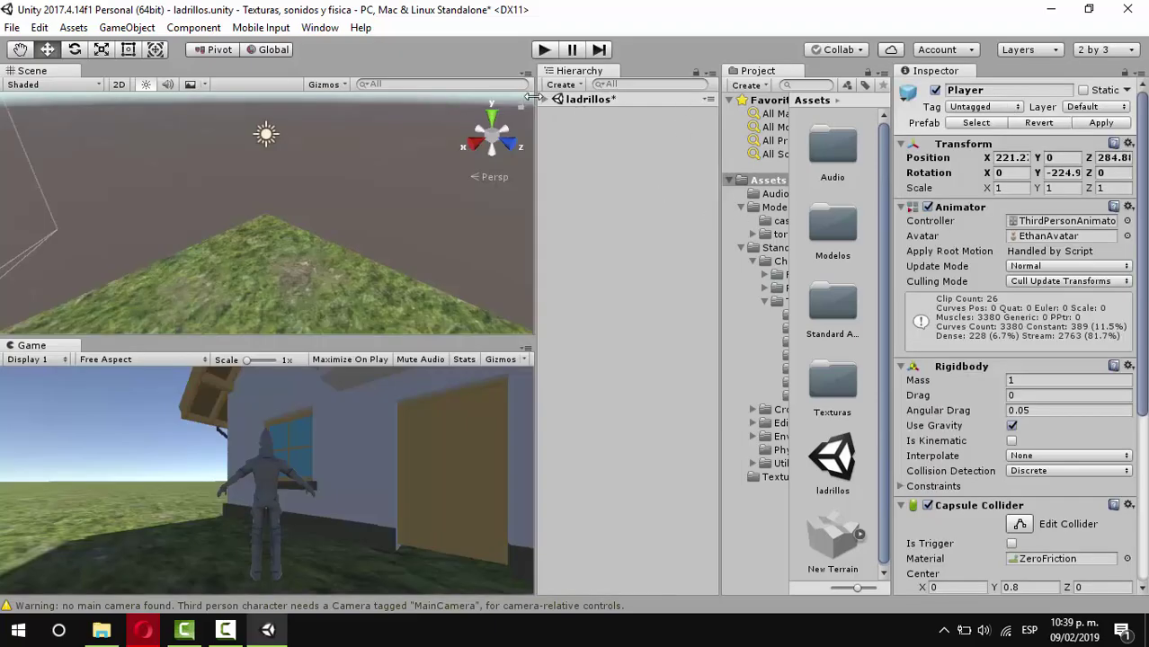
click(544, 99)
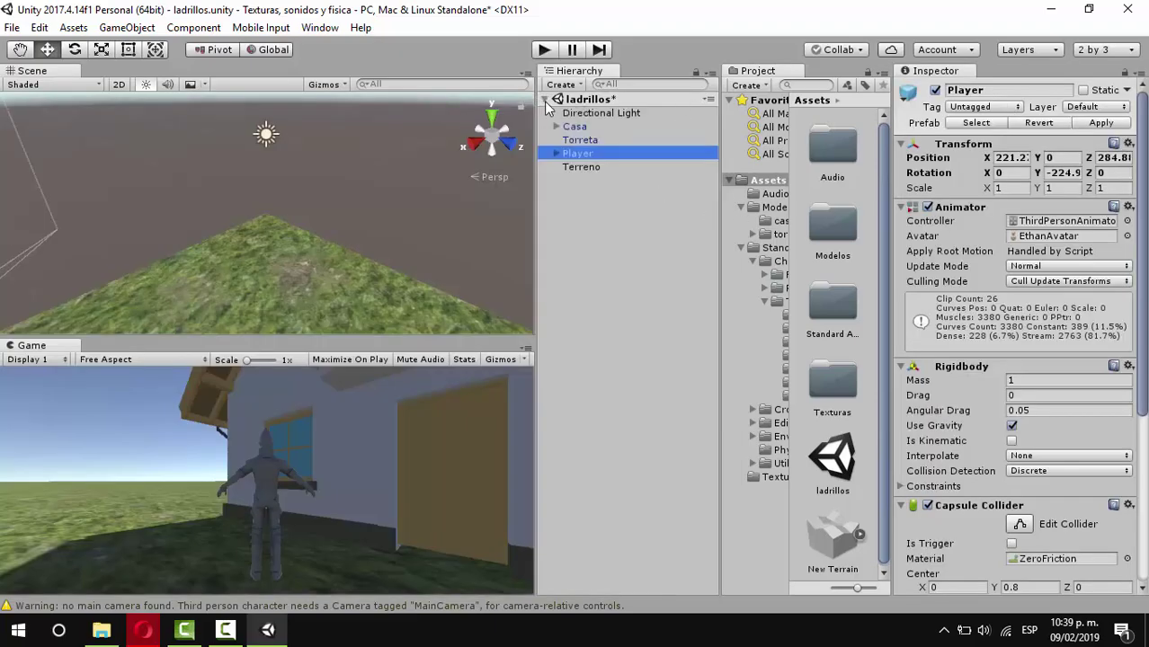
double_click(583, 155)
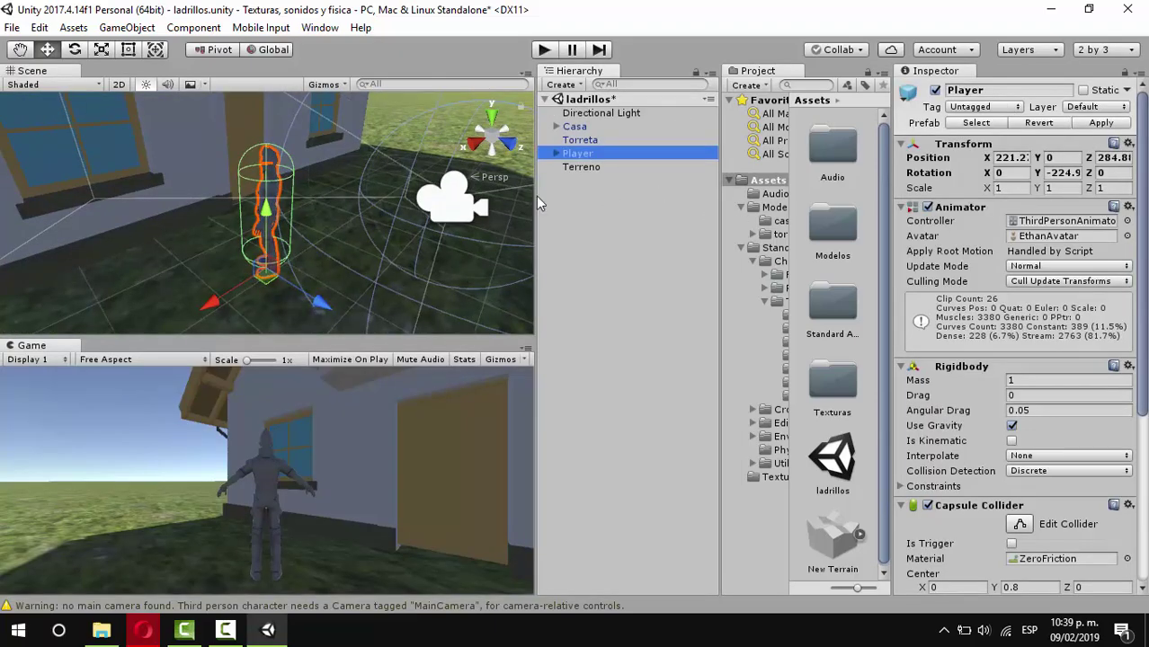
double_click(574, 126)
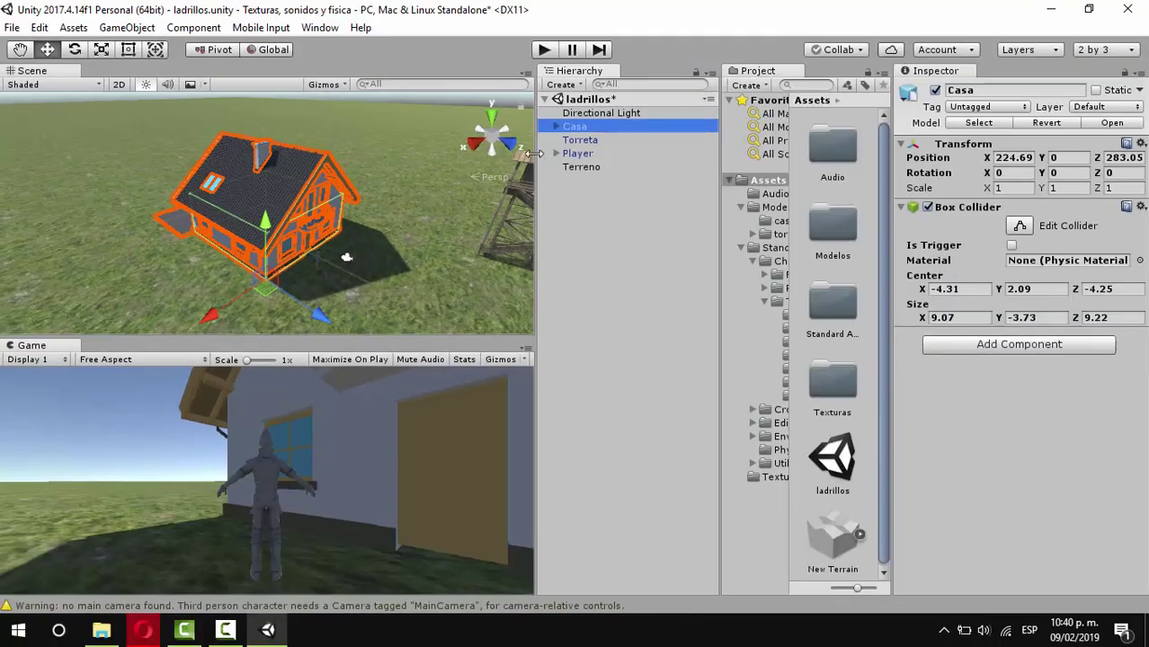
Run the scene and steer the player into the front wall beside the door and out toward the tower.
click(543, 50)
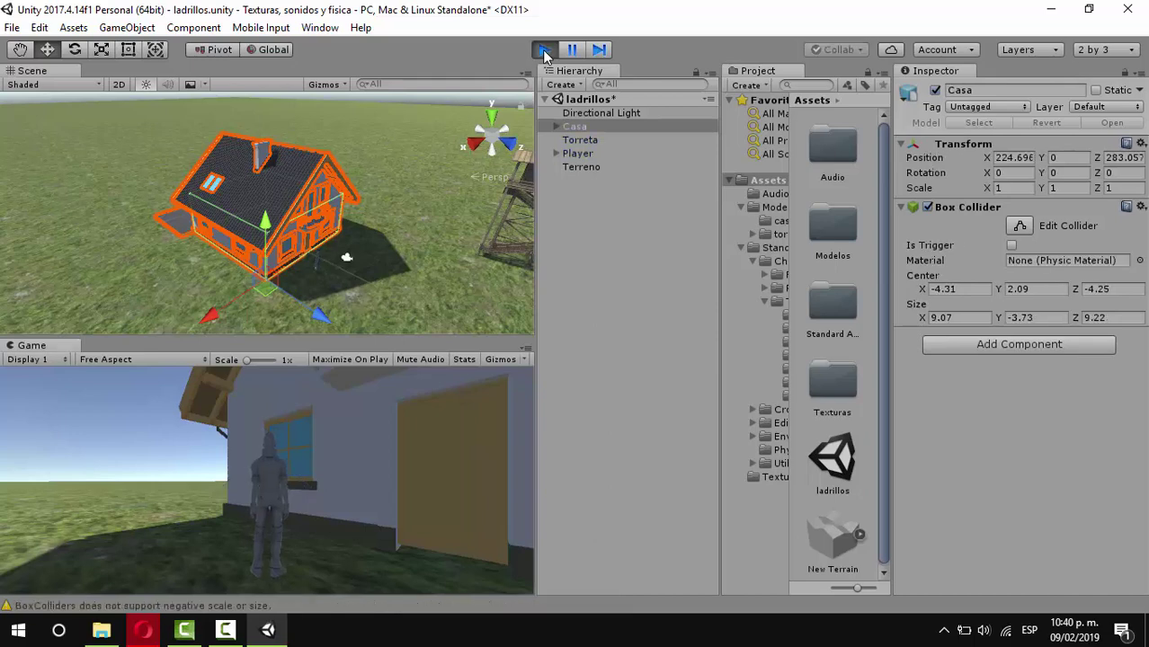
key(d)
key(d)
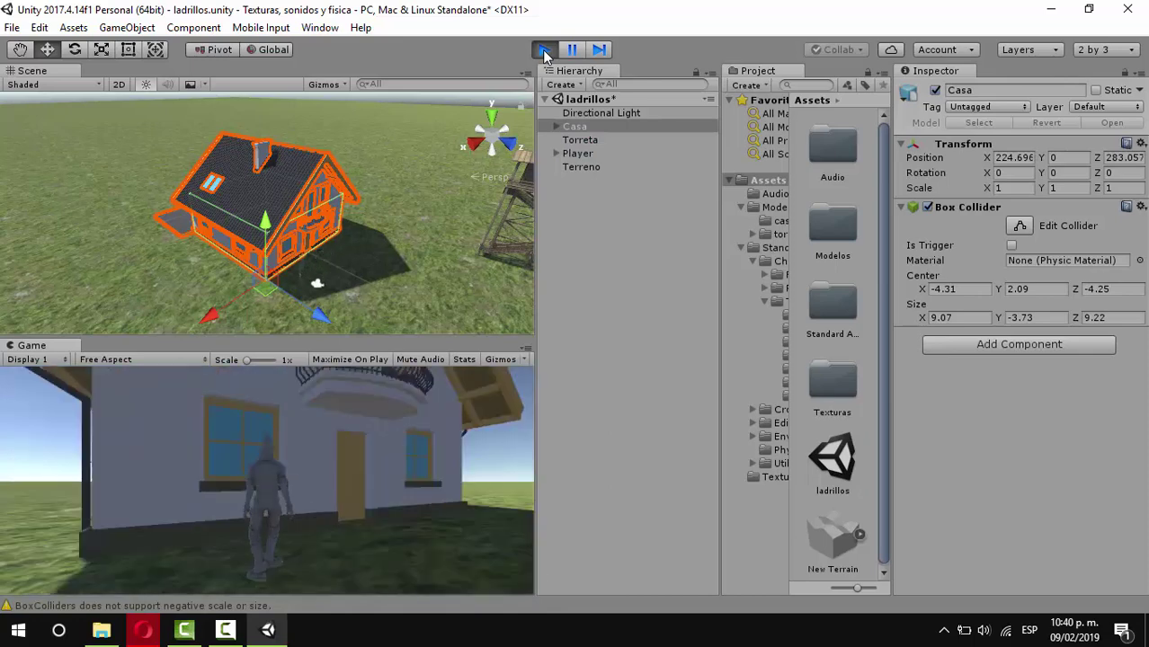
key(a)
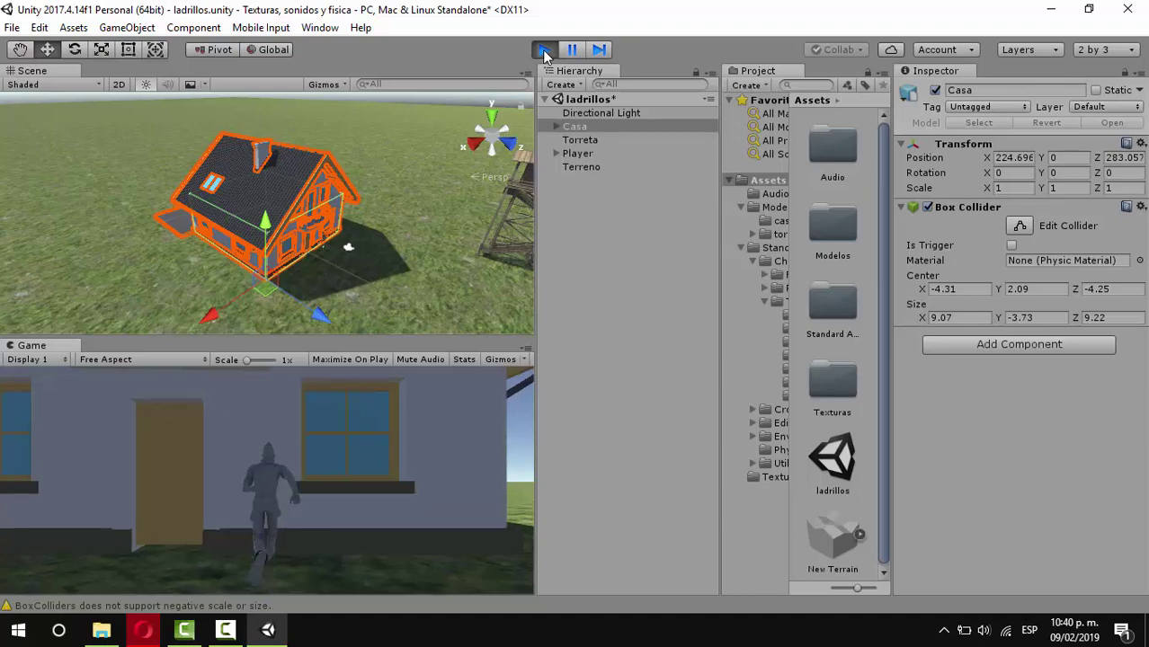
key(d)
key(a)
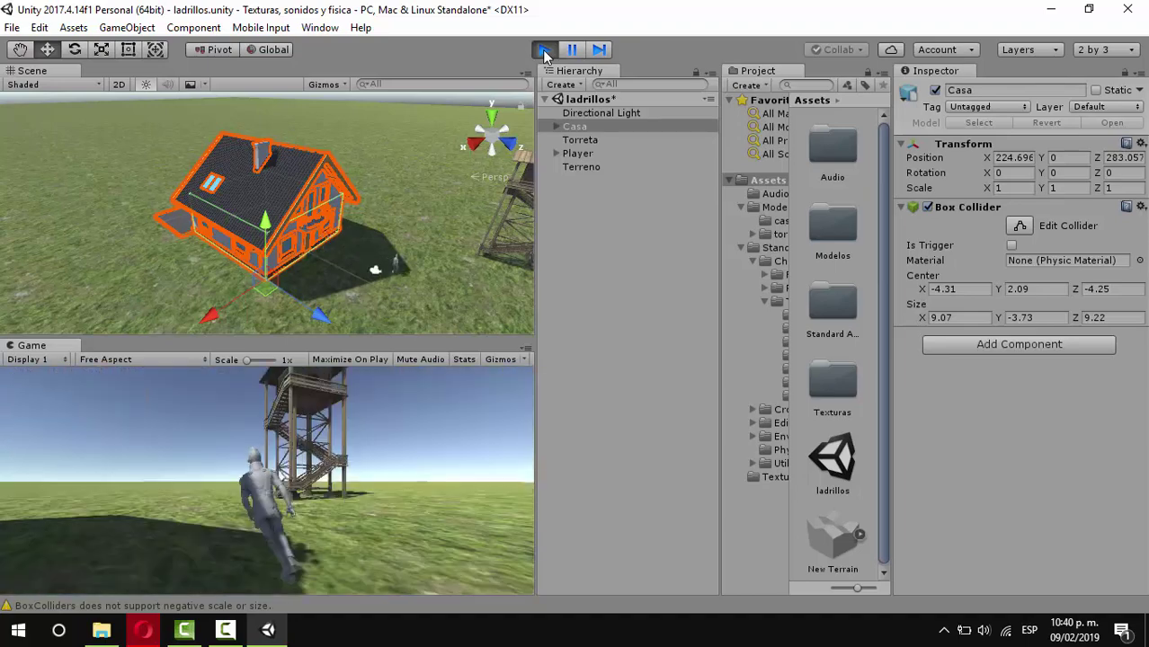
Turn the player back toward the house wall and out onto the grass, stop the play test and activate the Hand tool.
key(a)
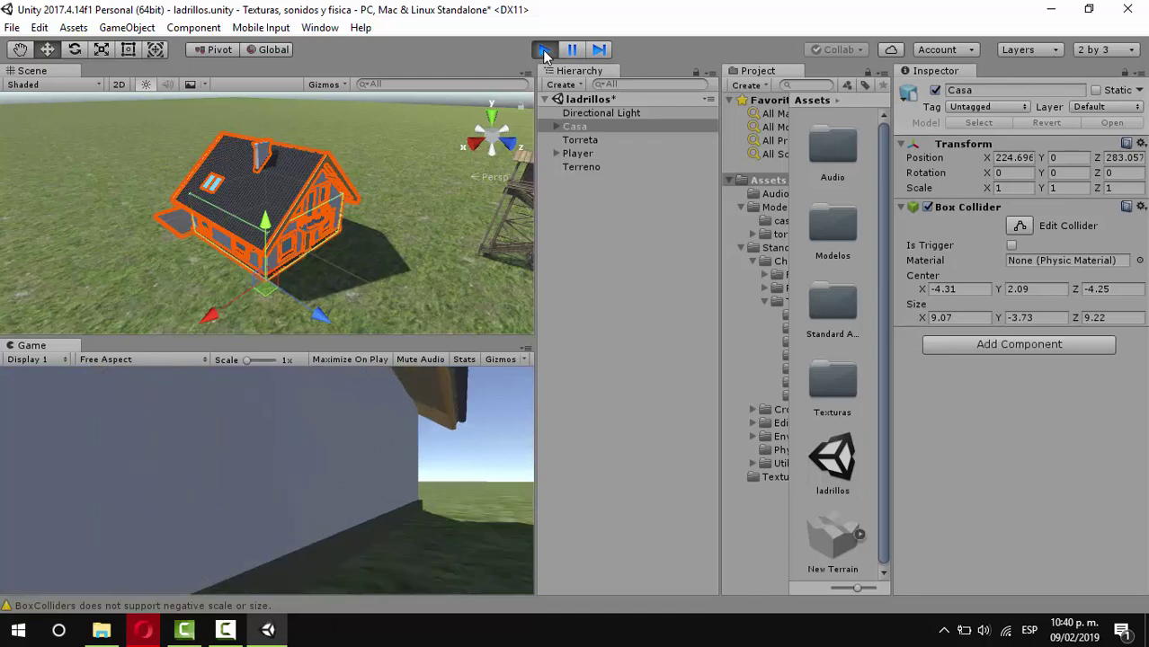
key(d)
key(d)
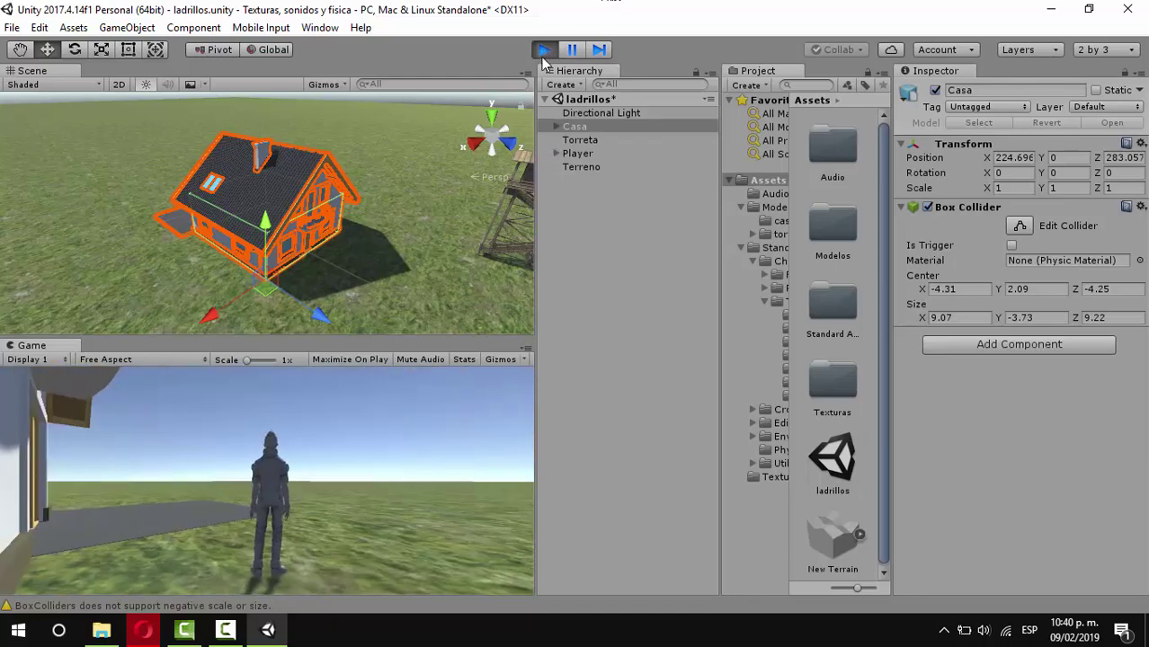
click(544, 49)
click(22, 51)
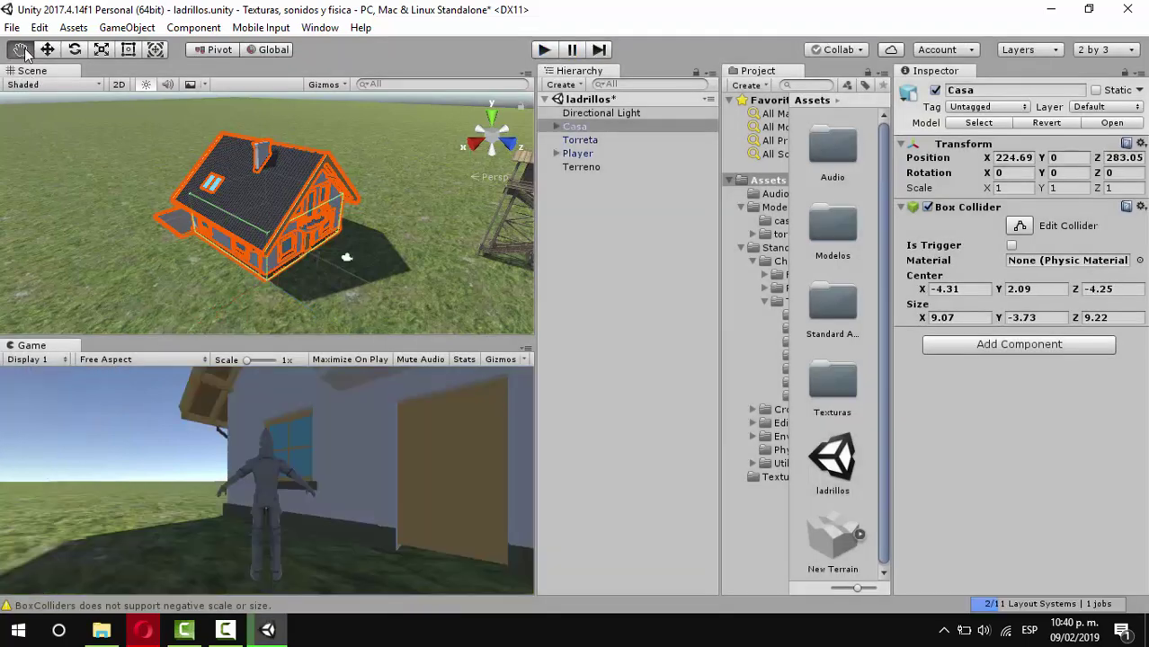
Examine the watchtower and the area between it and the Casa house in the scene view.
drag(393, 295, 96, 312)
scroll(96, 312, up, 3)
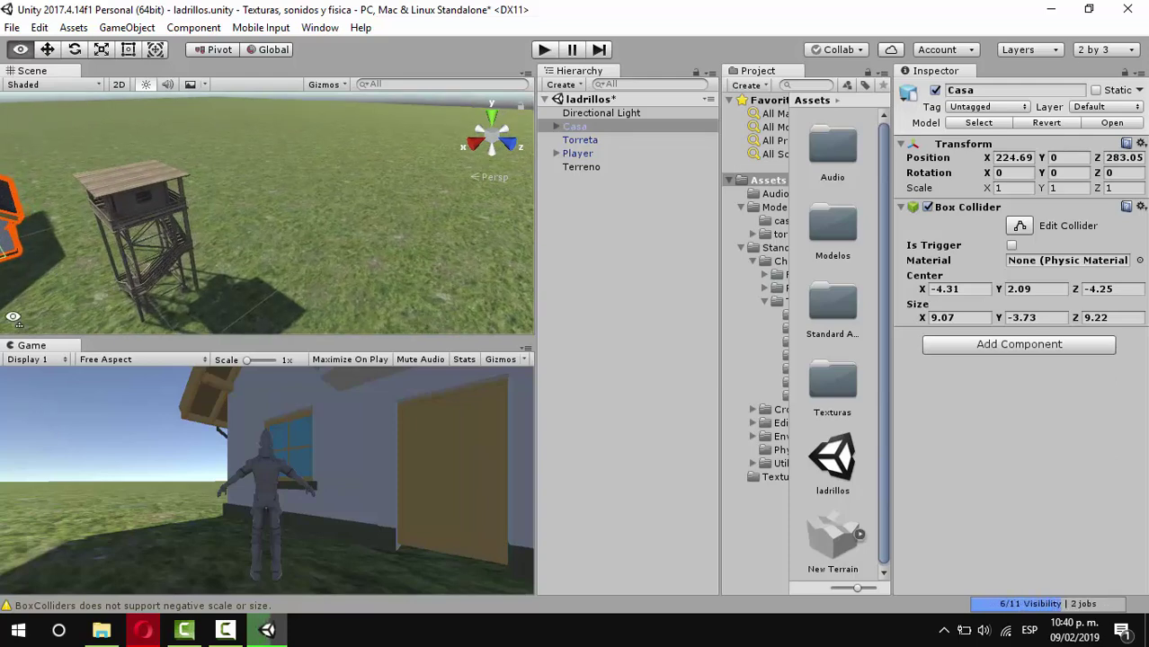
alt+drag(13, 318, 150, 229)
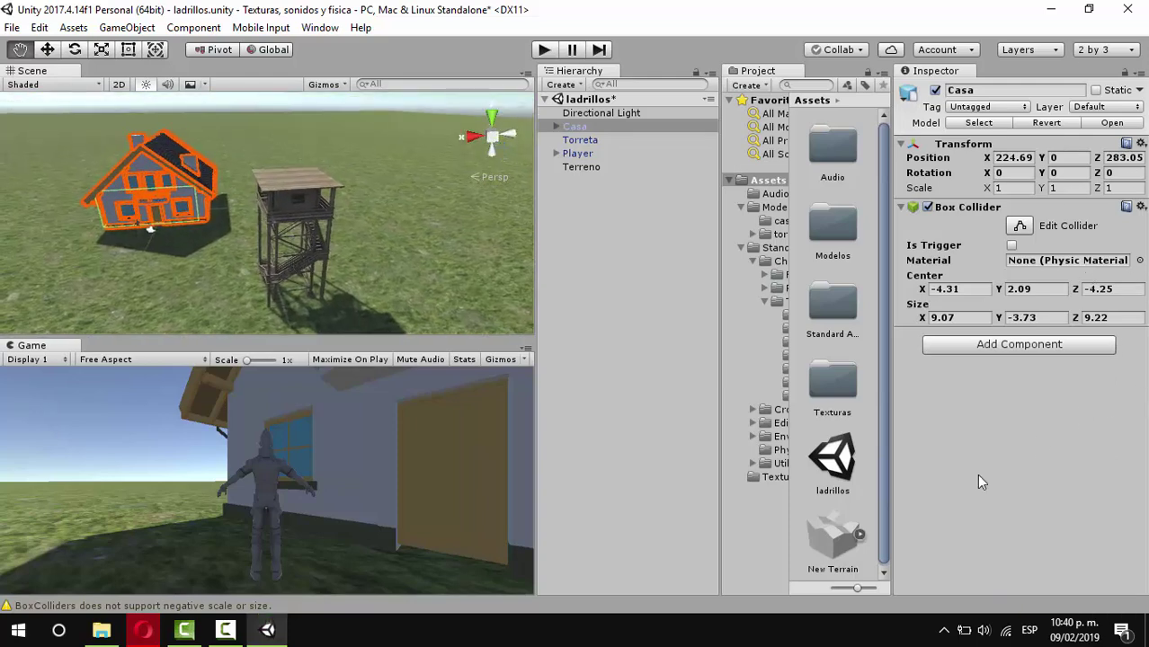
click(779, 436)
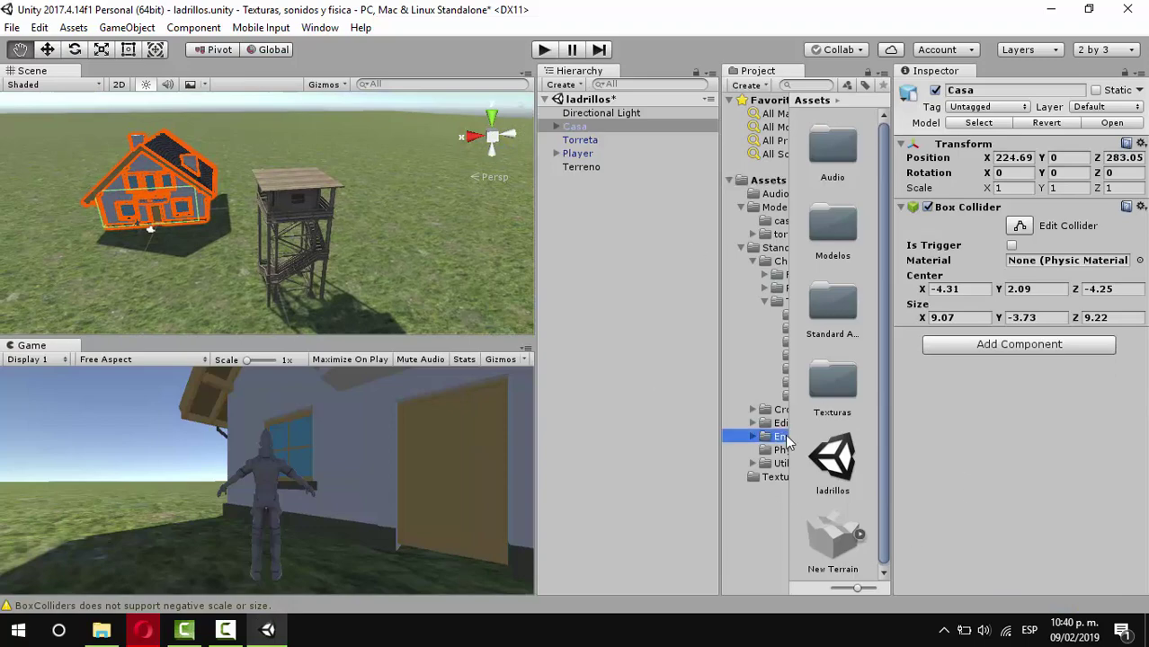
scroll(310, 230, up, 10)
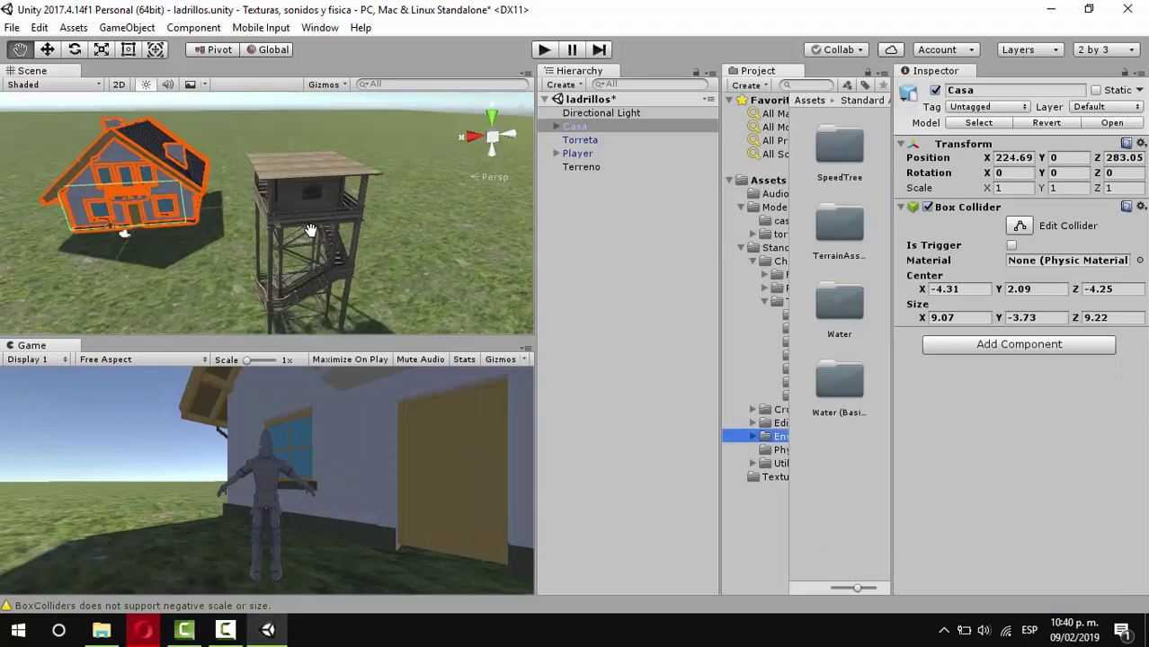
scroll(310, 230, up, 2)
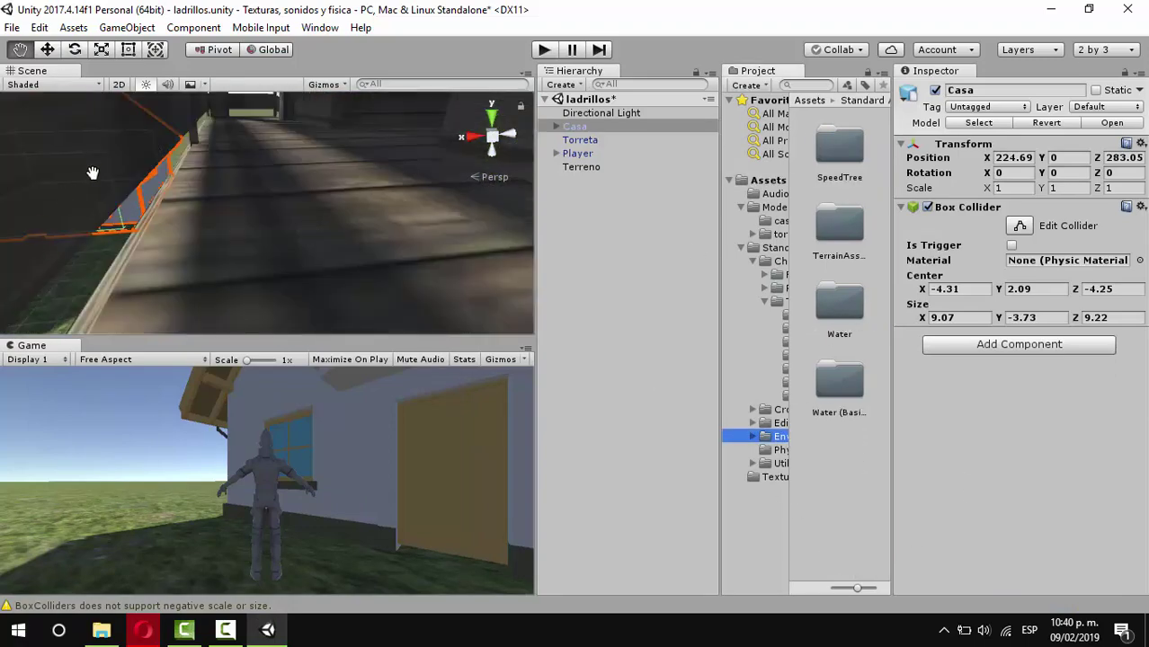
scroll(100, 231, up, 6)
click(101, 231)
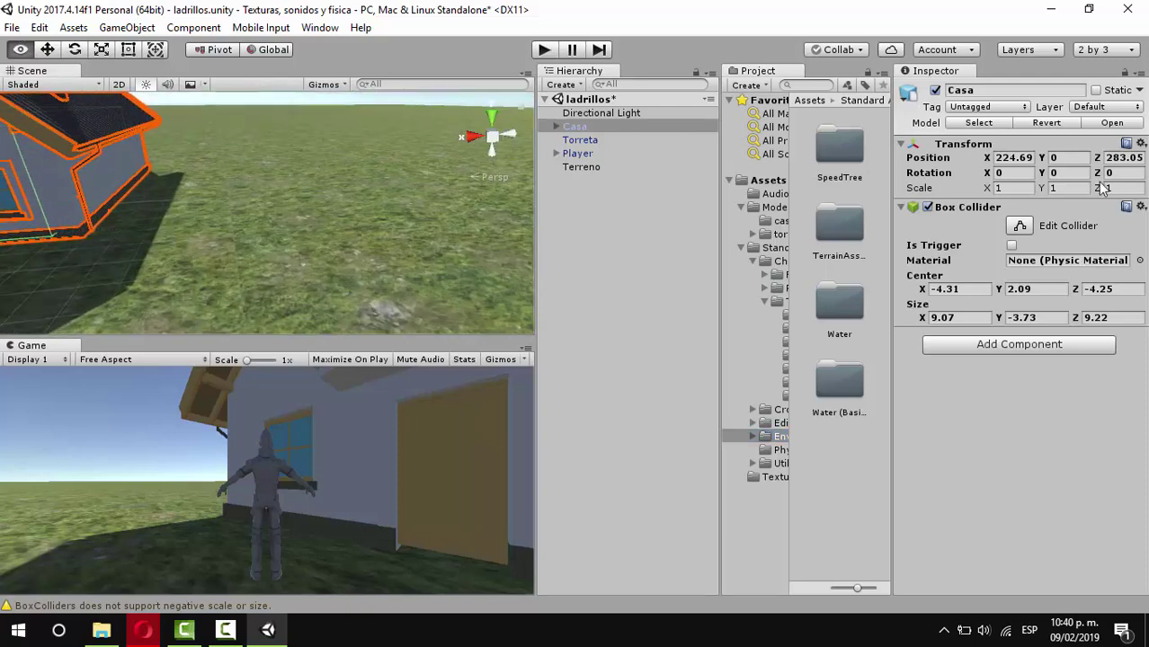
Extend the Casa box collider along the house's side wall by setting its X size to 10.42 and X center to -5.32.
alt+drag(168, 239, 665, 168)
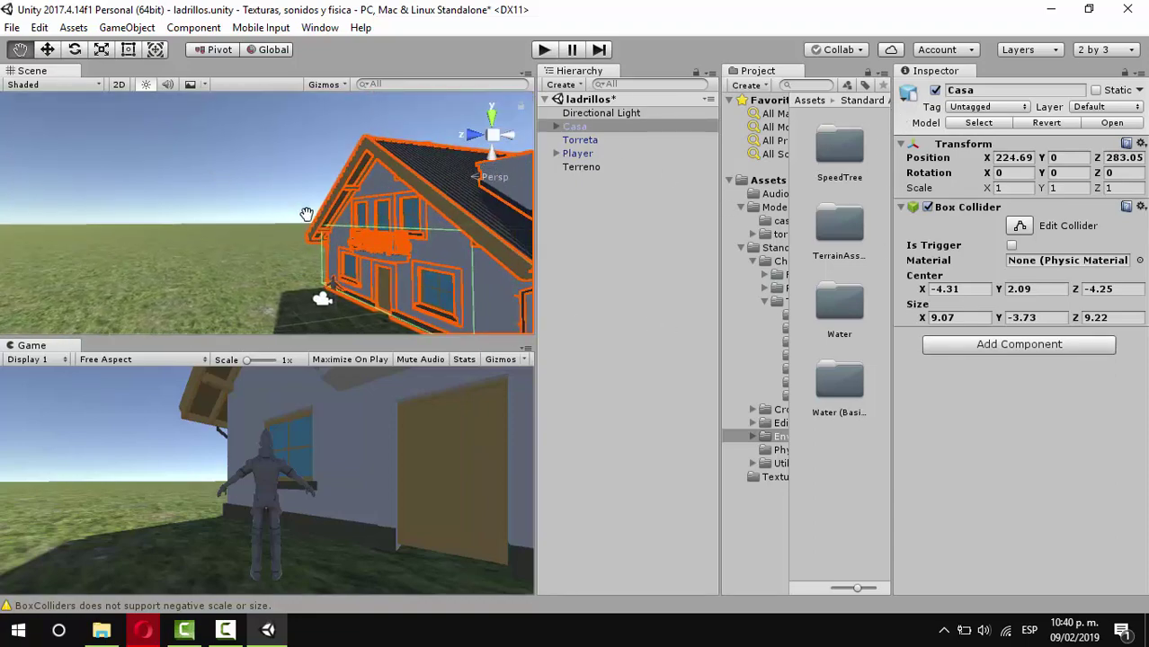
scroll(307, 214, down, 5)
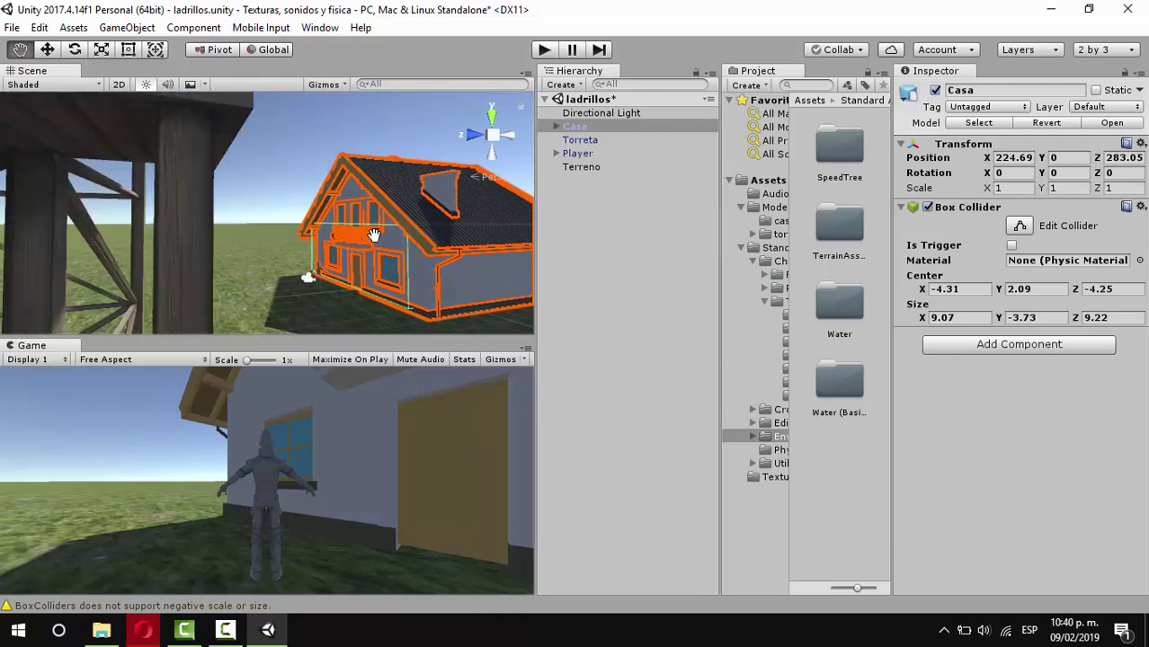
drag(351, 244, 182, 239)
scroll(182, 239, up, 4)
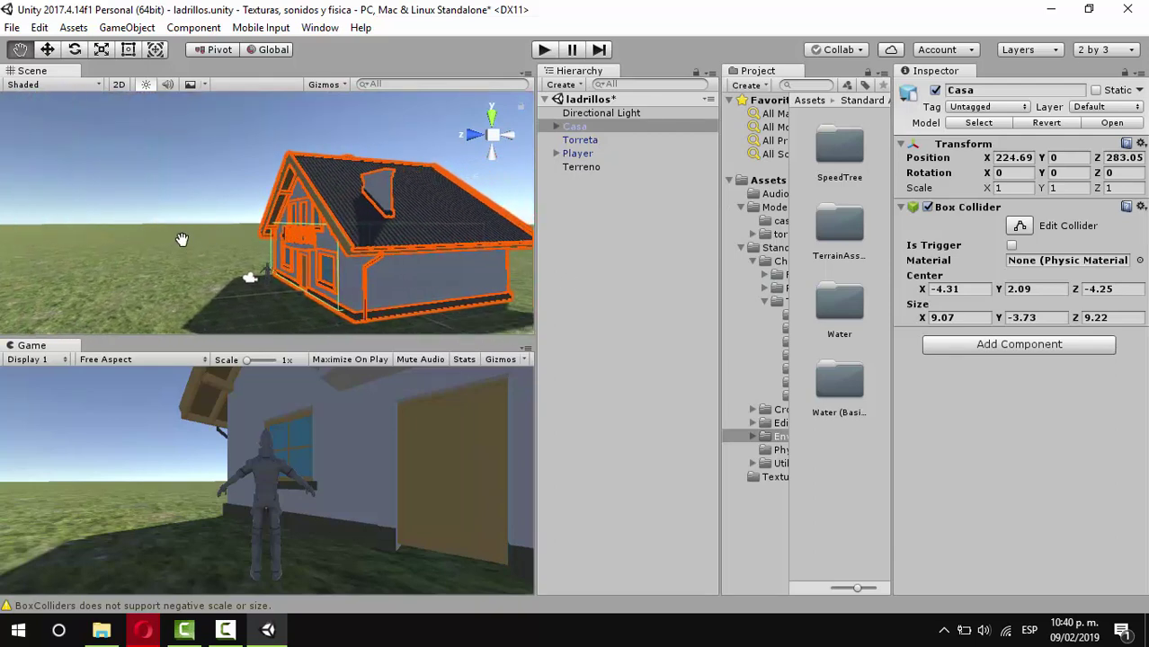
key(alt)
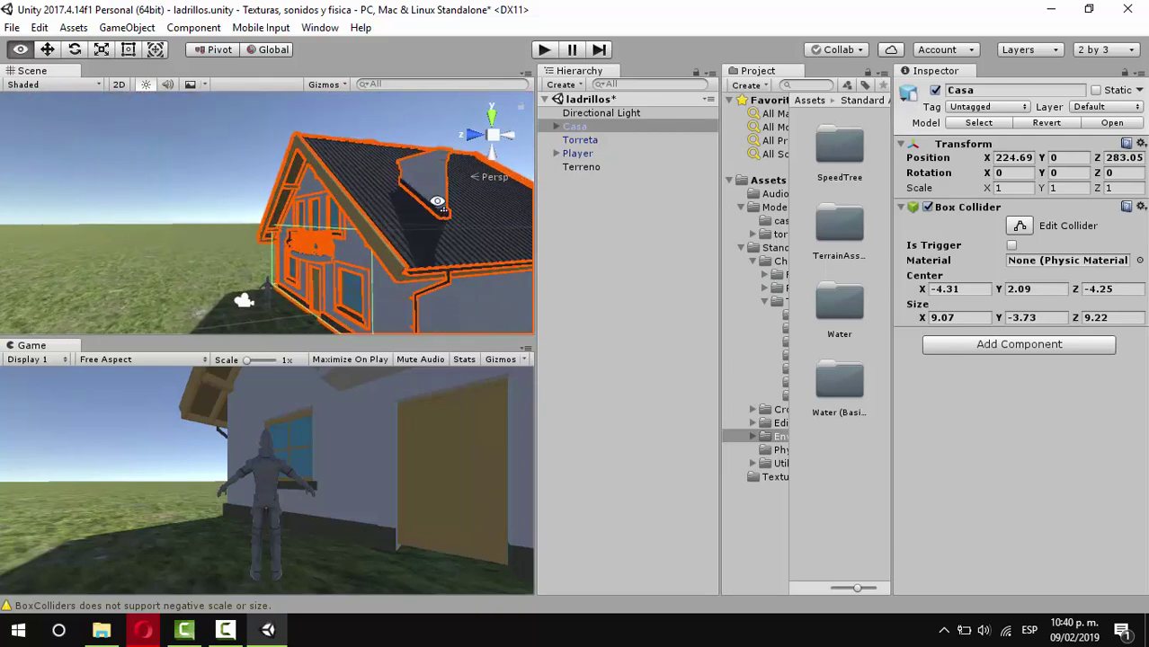
alt+drag(437, 201, 677, 260)
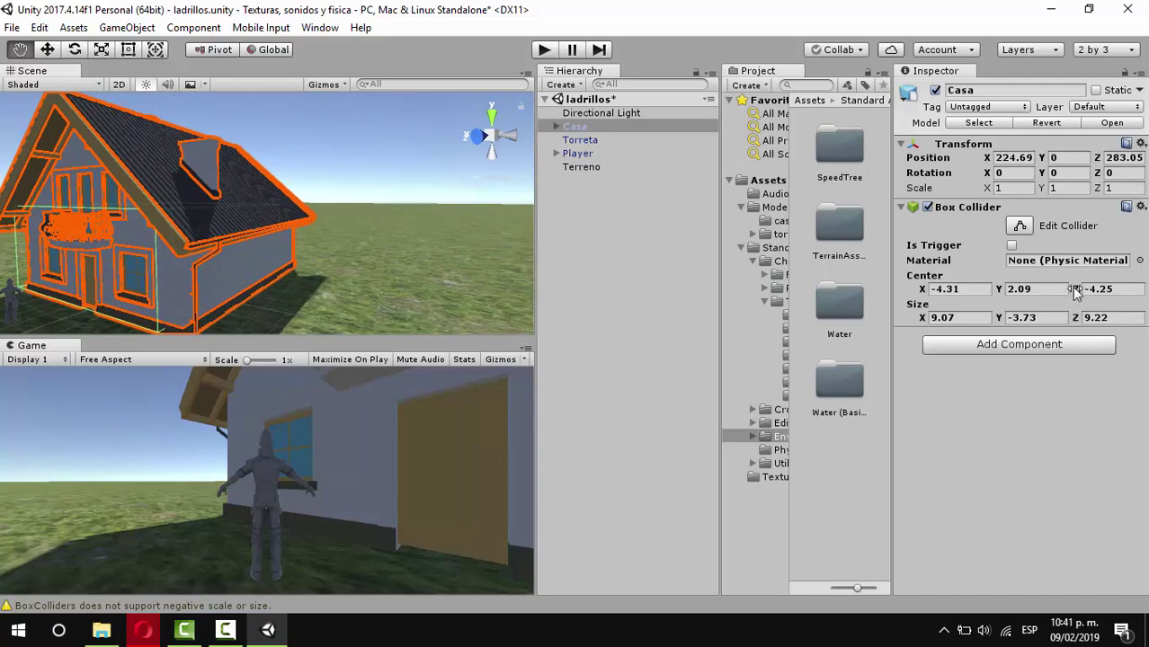
drag(928, 322, 962, 321)
drag(922, 289, 912, 289)
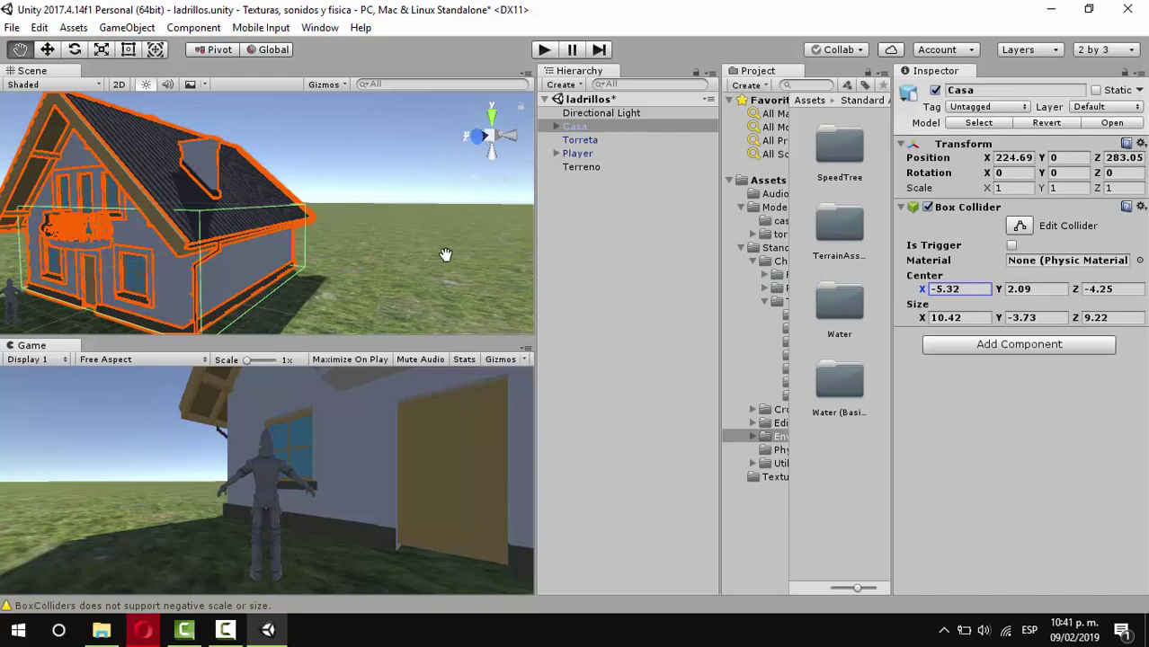
Inspect the Casa box collider's outline against the house's front and side walls.
drag(330, 281, 1146, 301)
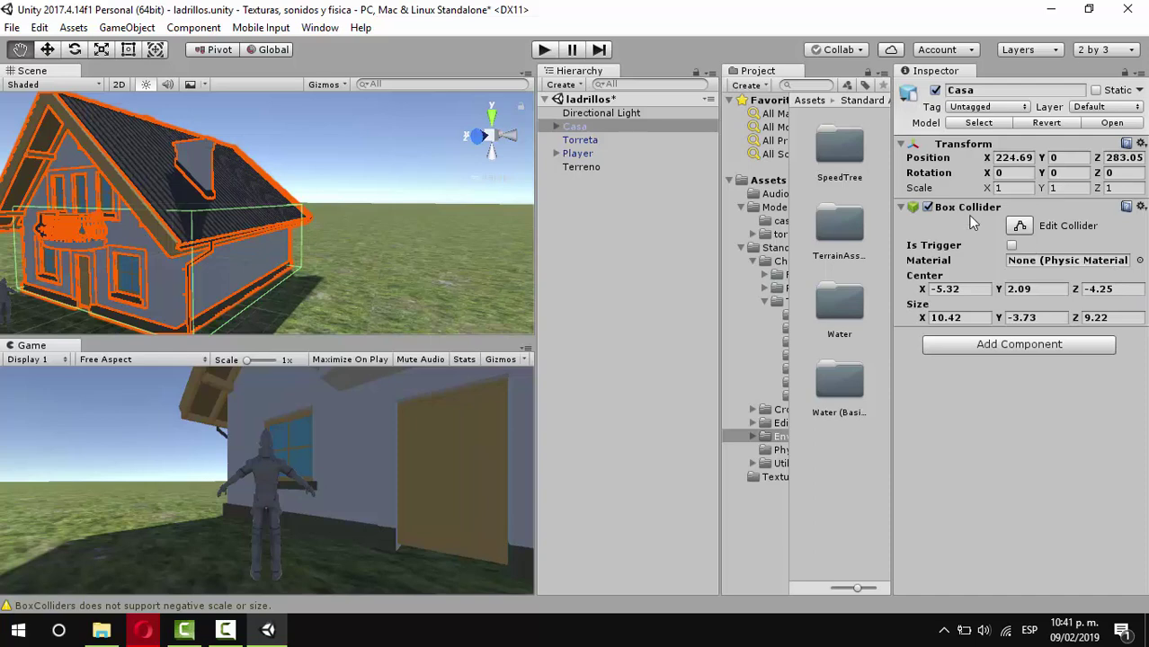
right_drag(287, 209, 20, 239)
right_drag(296, 267, 178, 223)
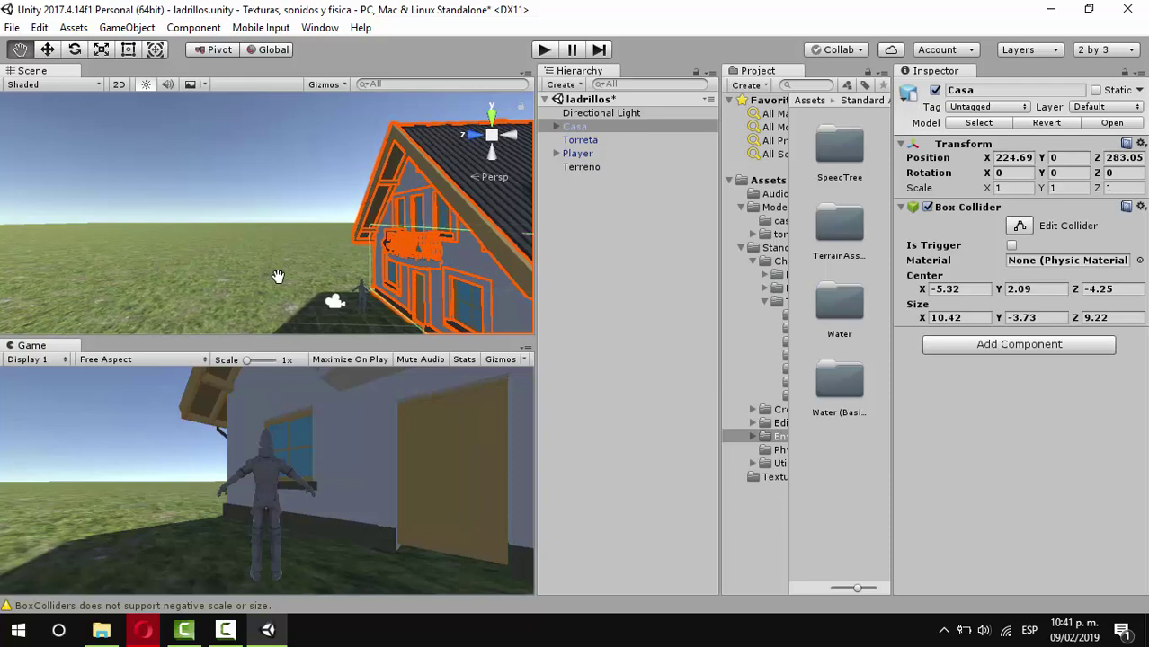
right_drag(259, 274, 226, 213)
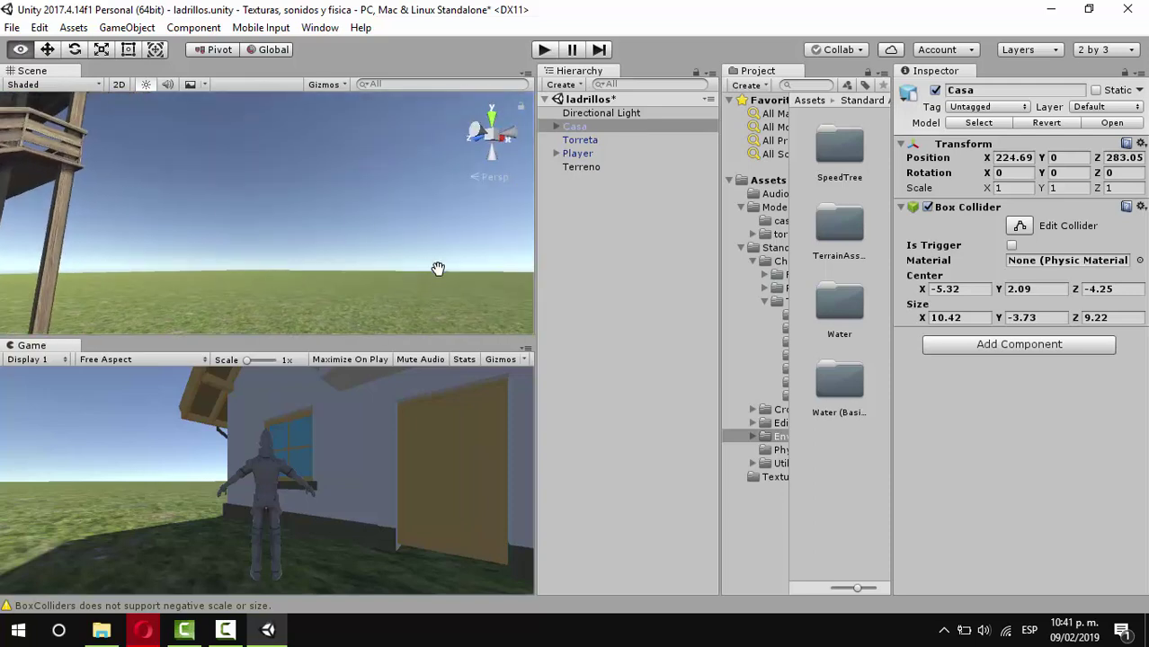
right_drag(436, 264, 516, 292)
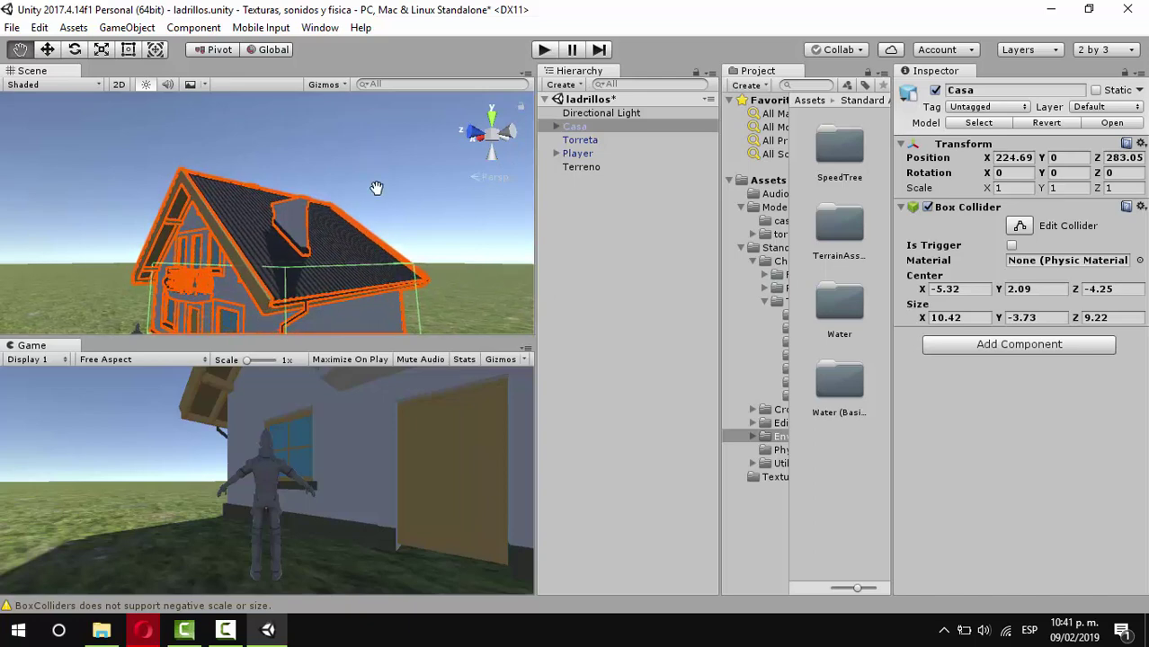
scroll(392, 240, down, 1)
scroll(392, 240, down, 3)
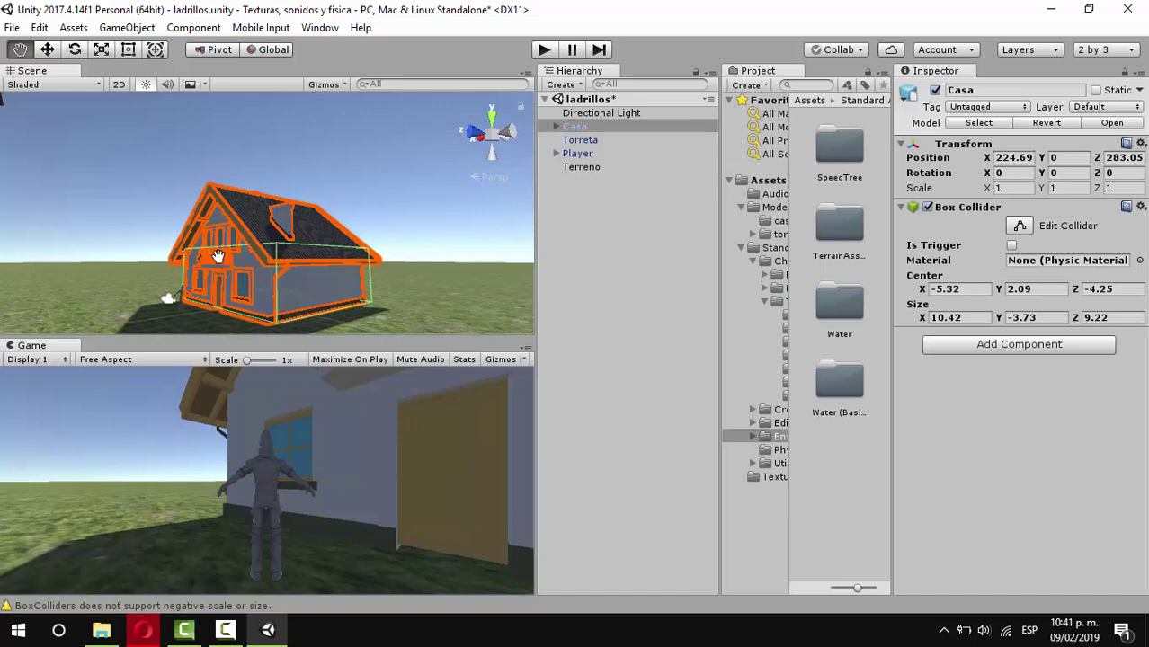
Bring the Torreta watchtower into view beside the house and examine its legs and stairs.
drag(211, 253, 418, 233)
scroll(414, 235, down, 8)
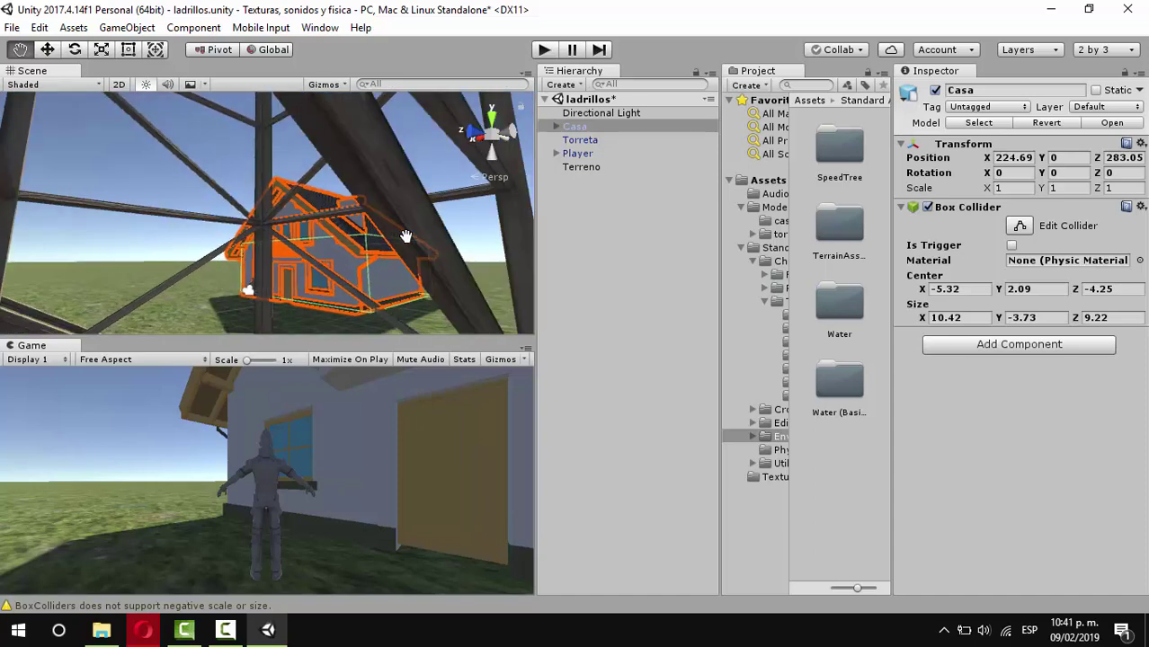
scroll(404, 236, down, 1)
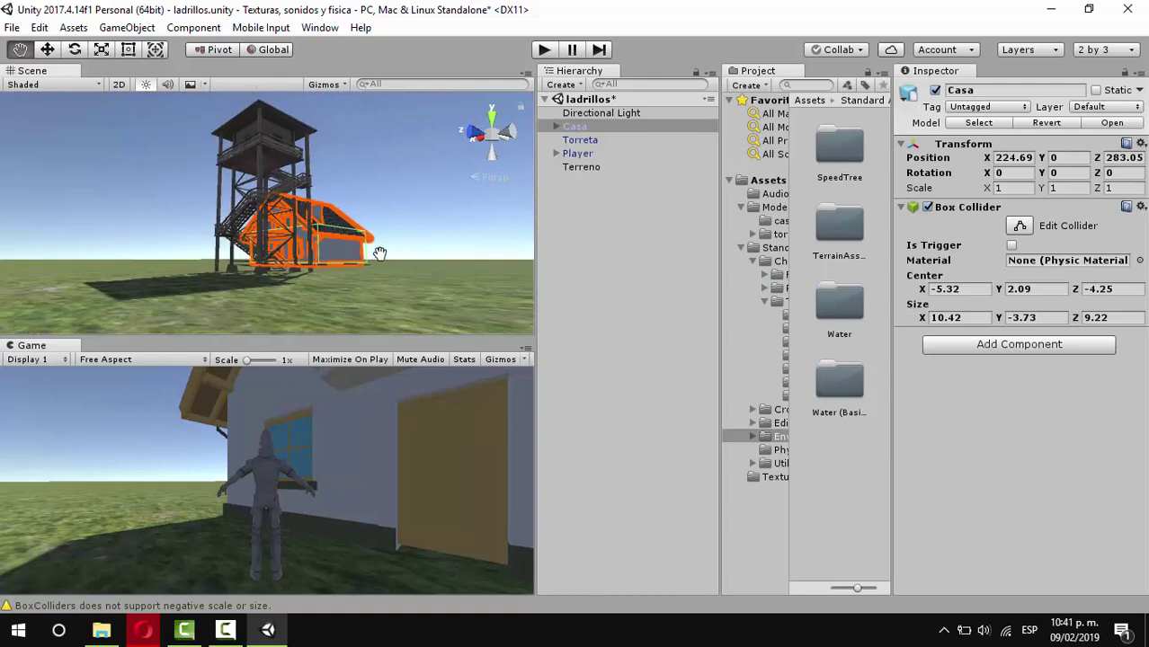
alt+drag(235, 284, 320, 312)
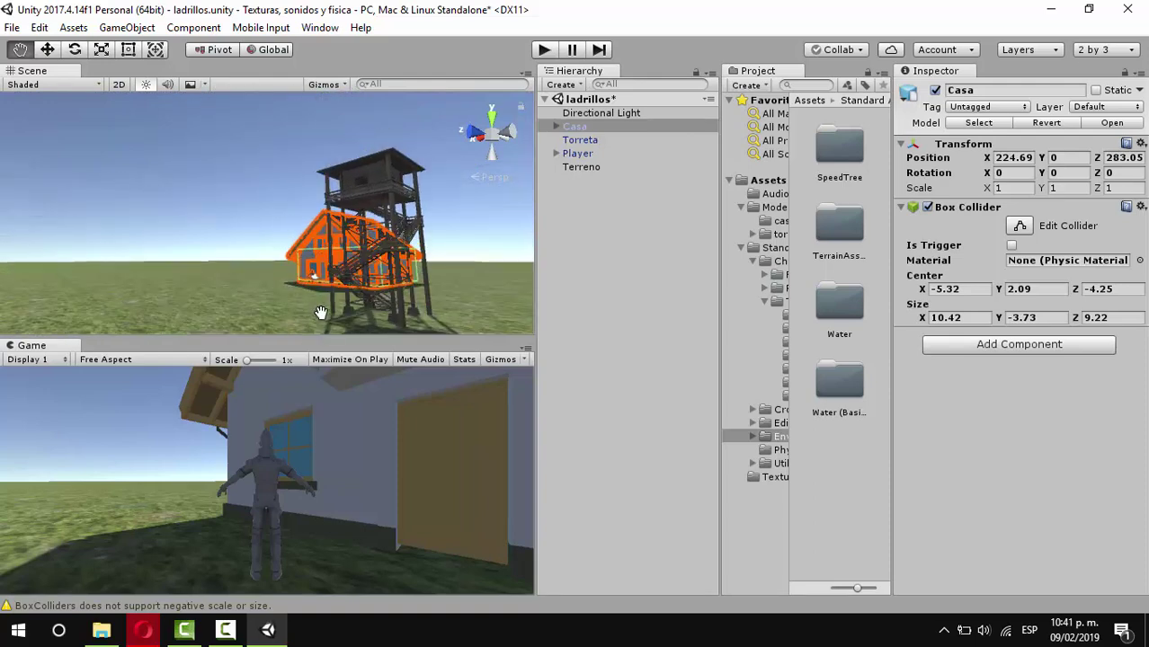
right_drag(333, 275, 362, 292)
right_drag(246, 293, 404, 275)
drag(274, 256, 406, 249)
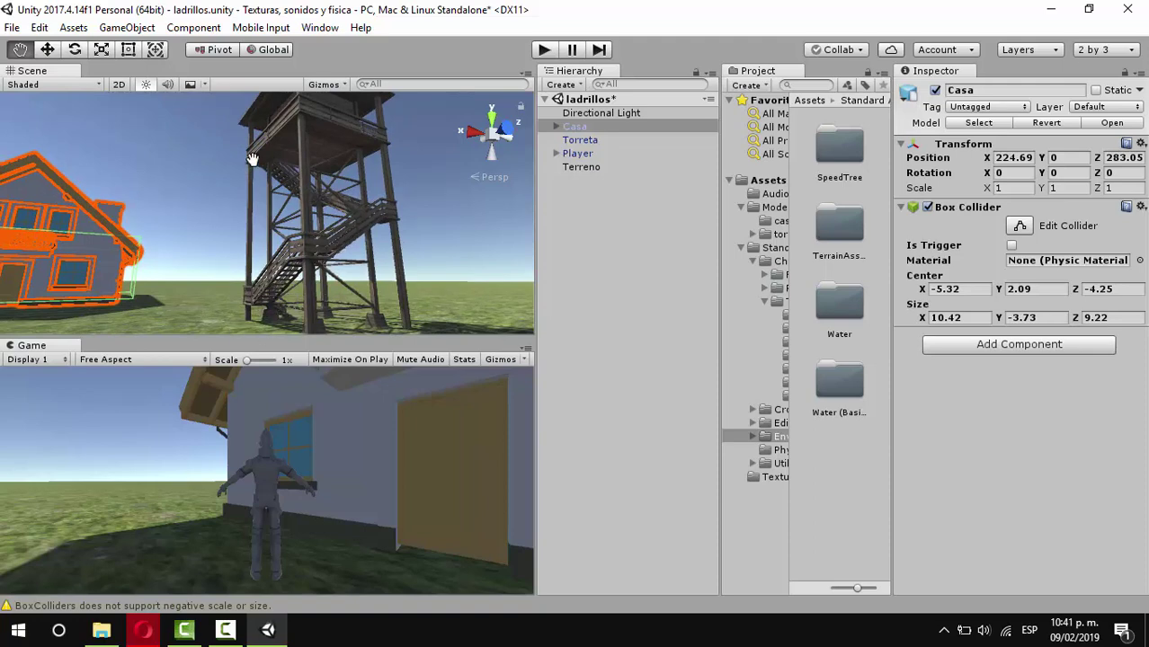
scroll(297, 195, down, 5)
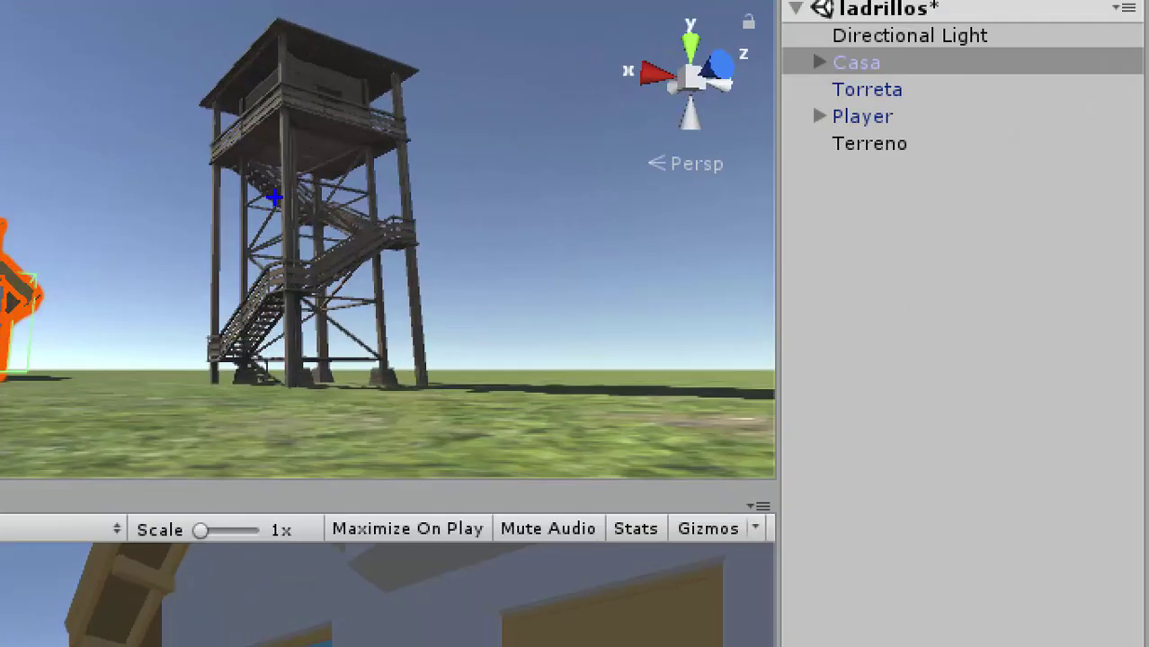
drag(310, 224, 274, 343)
mouse_move(402, 196)
mouse_down()
mouse_move(432, 349)
mouse_move(153, 219)
mouse_move(205, 231)
mouse_move(219, 420)
mouse_up()
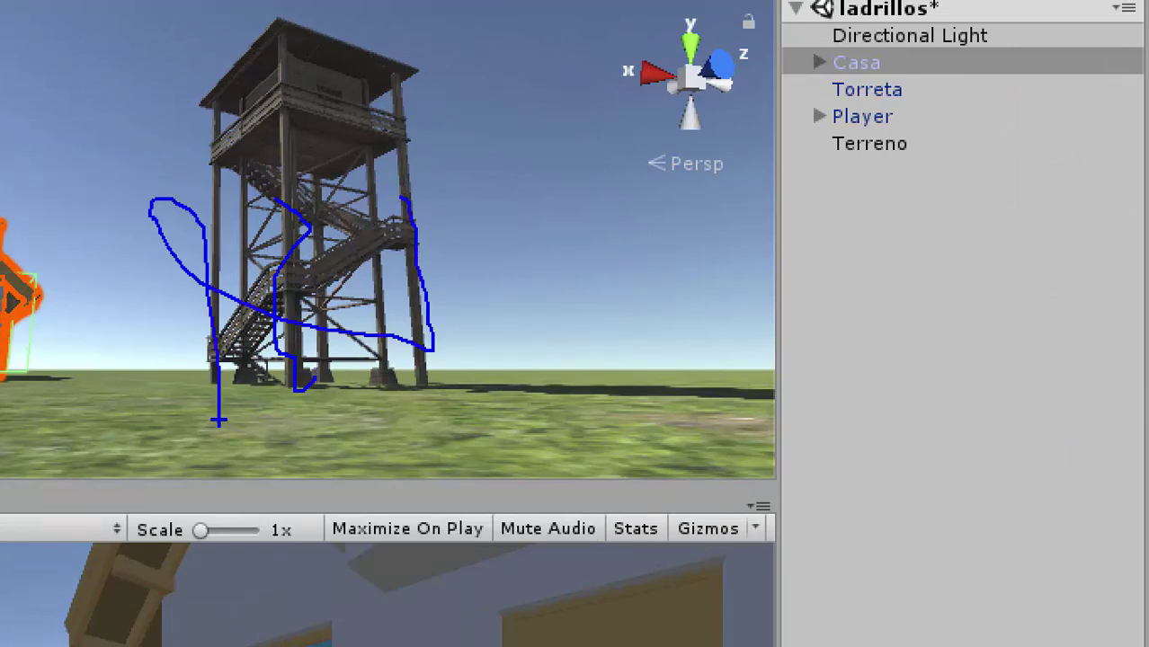
key(Escape)
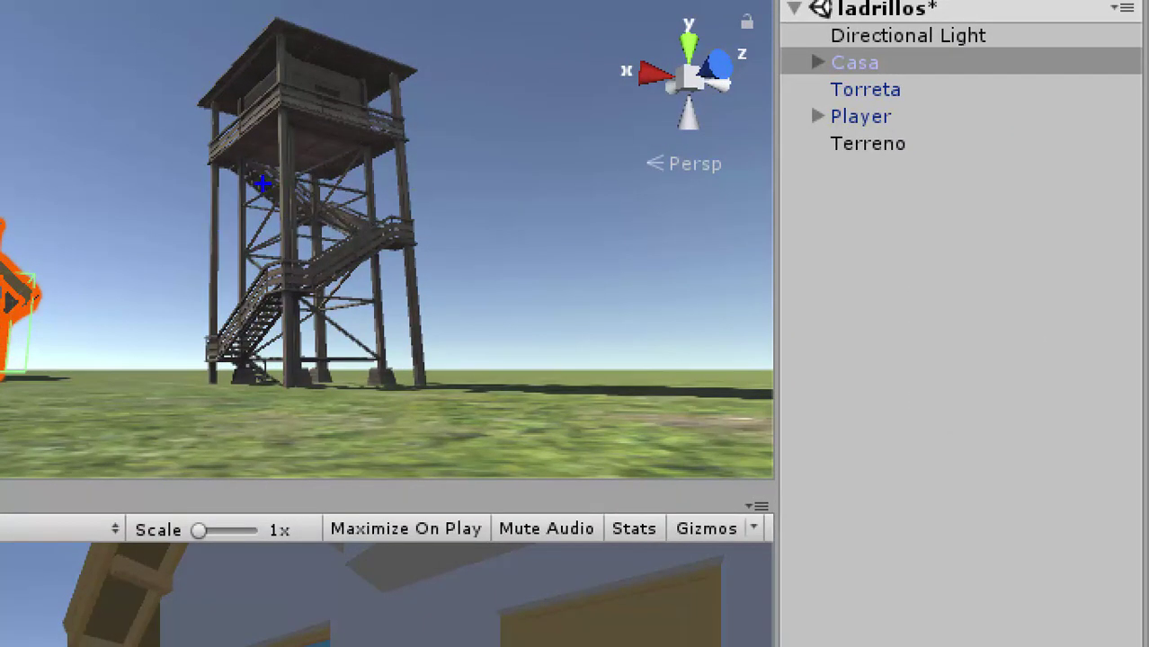
mouse_move(261, 182)
ctrl+mouse_down()
mouse_move(321, 333)
mouse_move(326, 385)
mouse_move(410, 257)
mouse_move(293, 364)
mouse_move(321, 404)
ctrl+mouse_up()
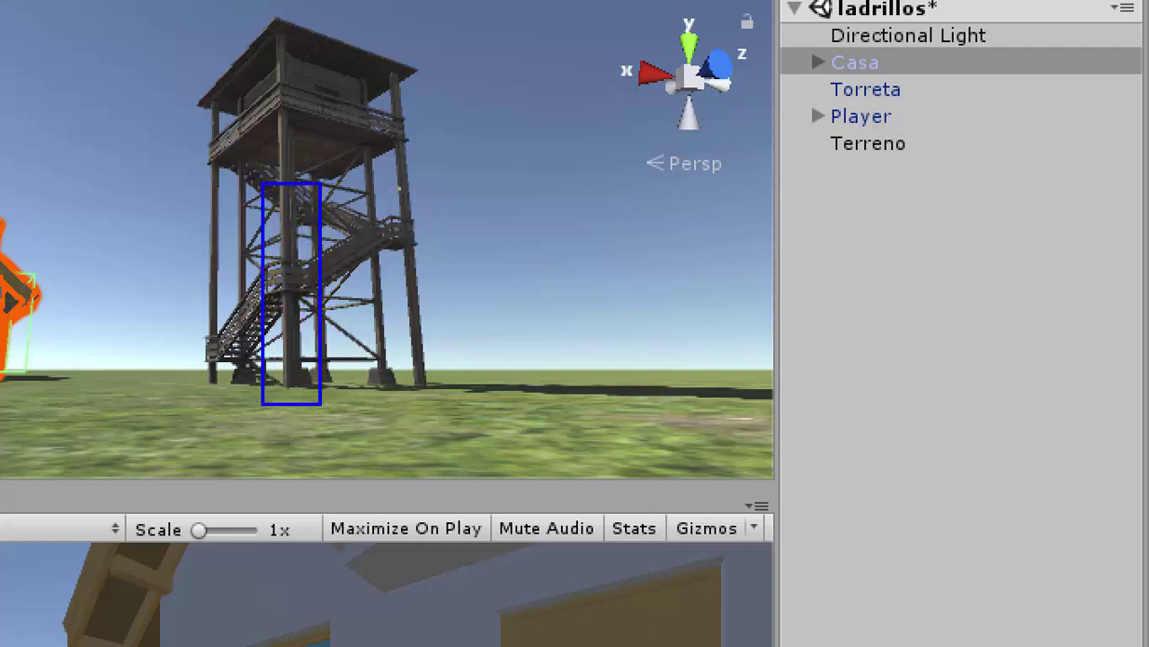
mouse_move(385, 189)
ctrl+mouse_down()
mouse_move(531, 300)
mouse_move(462, 401)
mouse_move(429, 404)
ctrl+mouse_up()
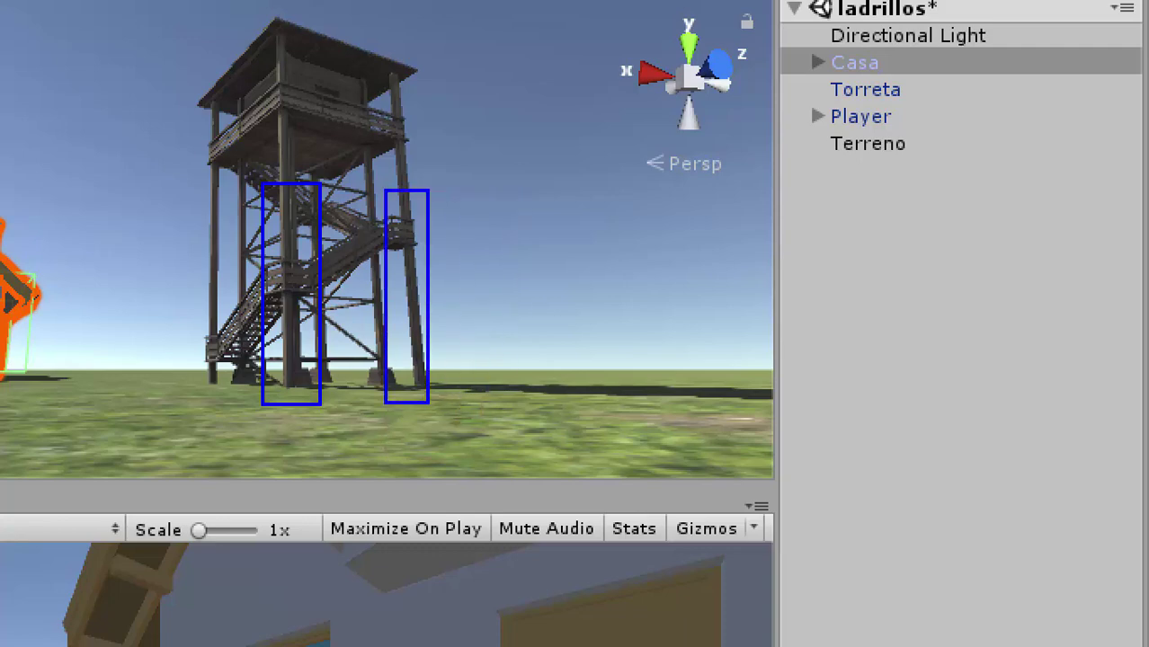
mouse_move(180, 208)
ctrl+mouse_down()
mouse_move(221, 289)
mouse_move(243, 385)
mouse_move(234, 395)
ctrl+mouse_up()
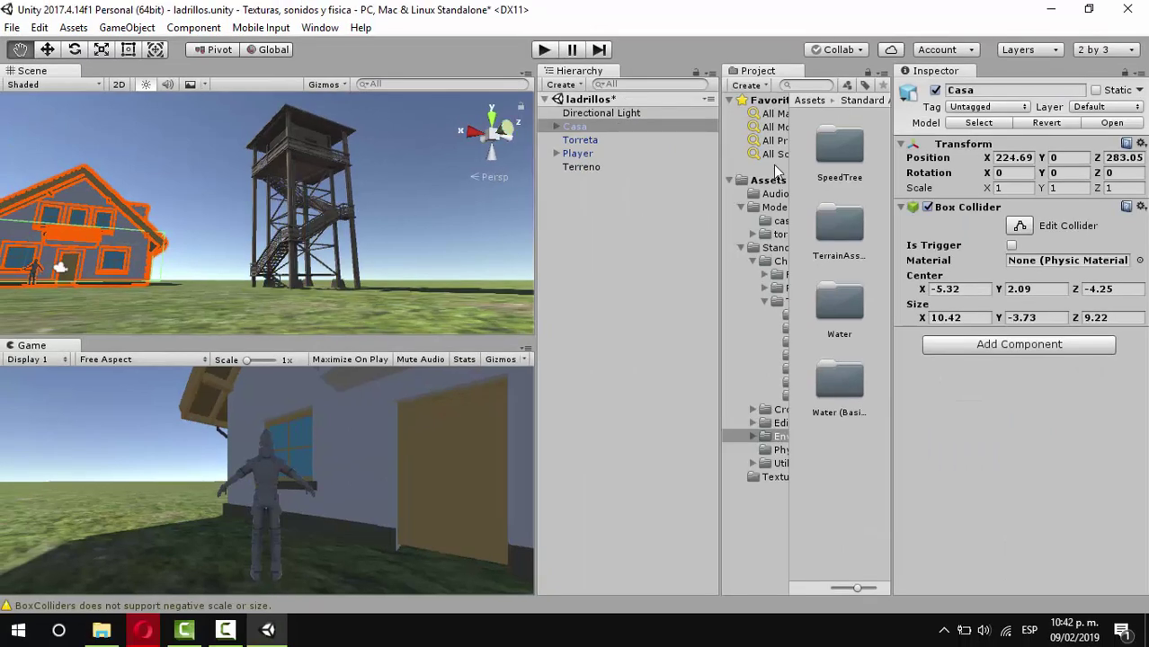
click(987, 346)
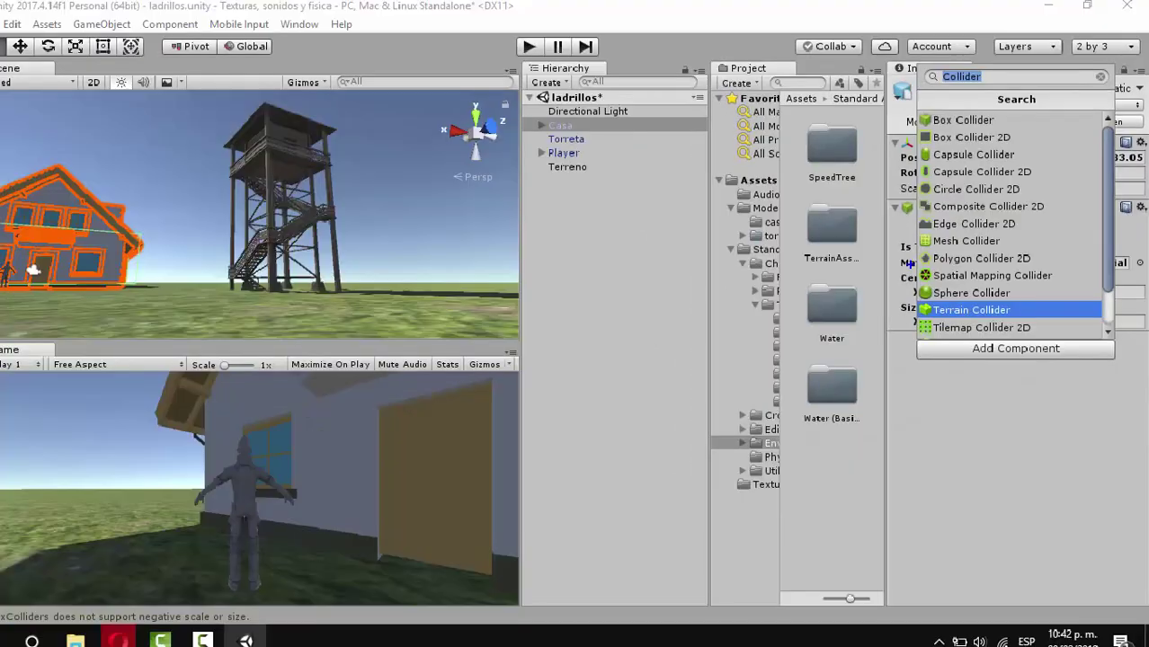
click(716, 365)
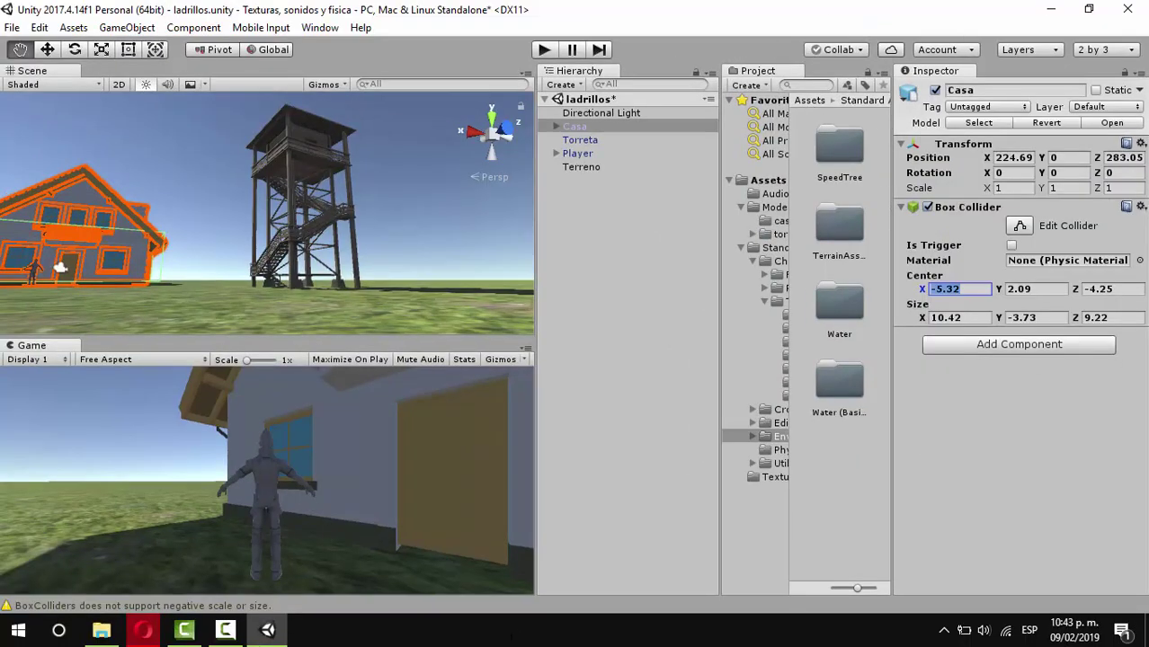
click(226, 630)
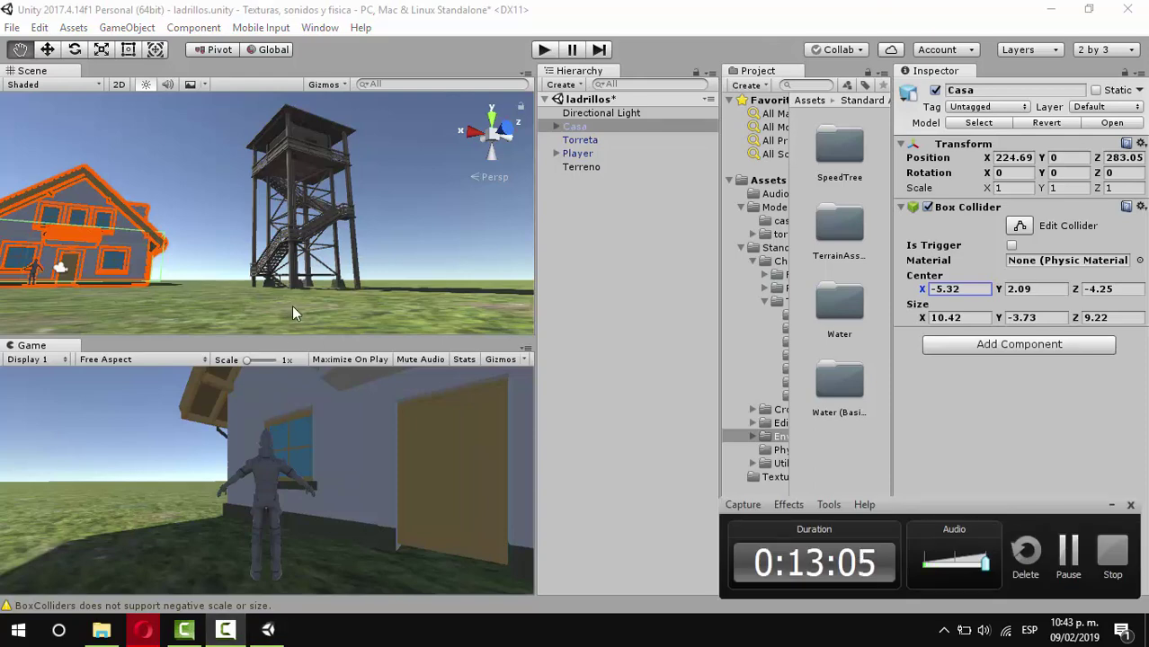
Add a Capsule Collider component to the Torreta watchtower.
click(281, 272)
drag(304, 285, 282, 292)
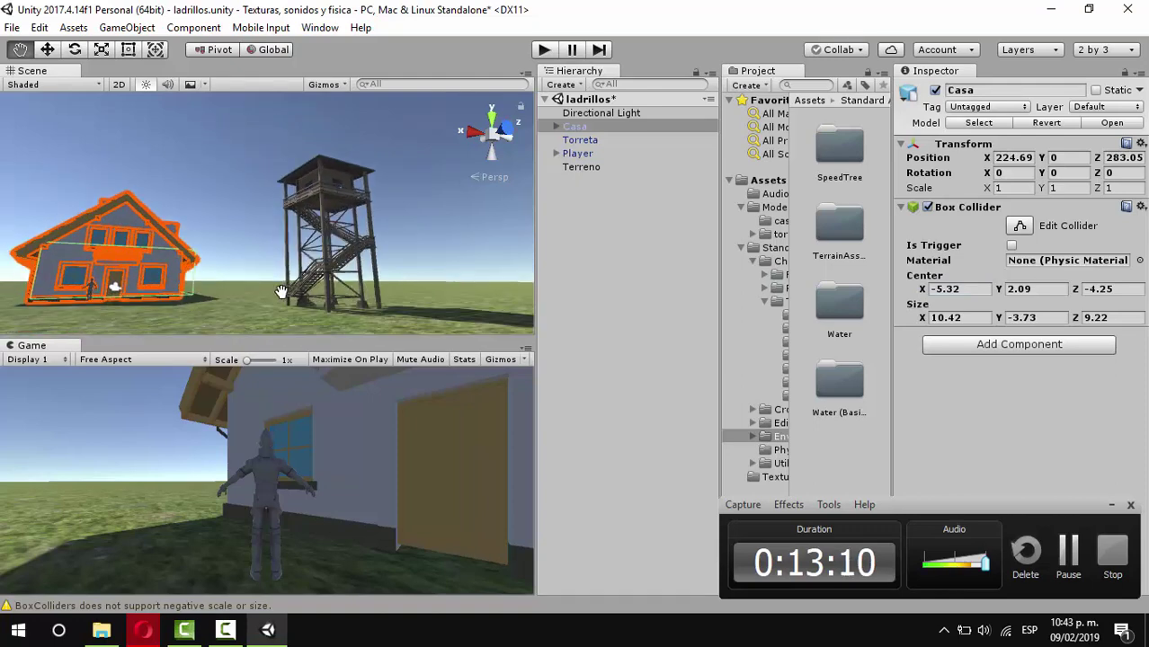
scroll(284, 291, up, 4)
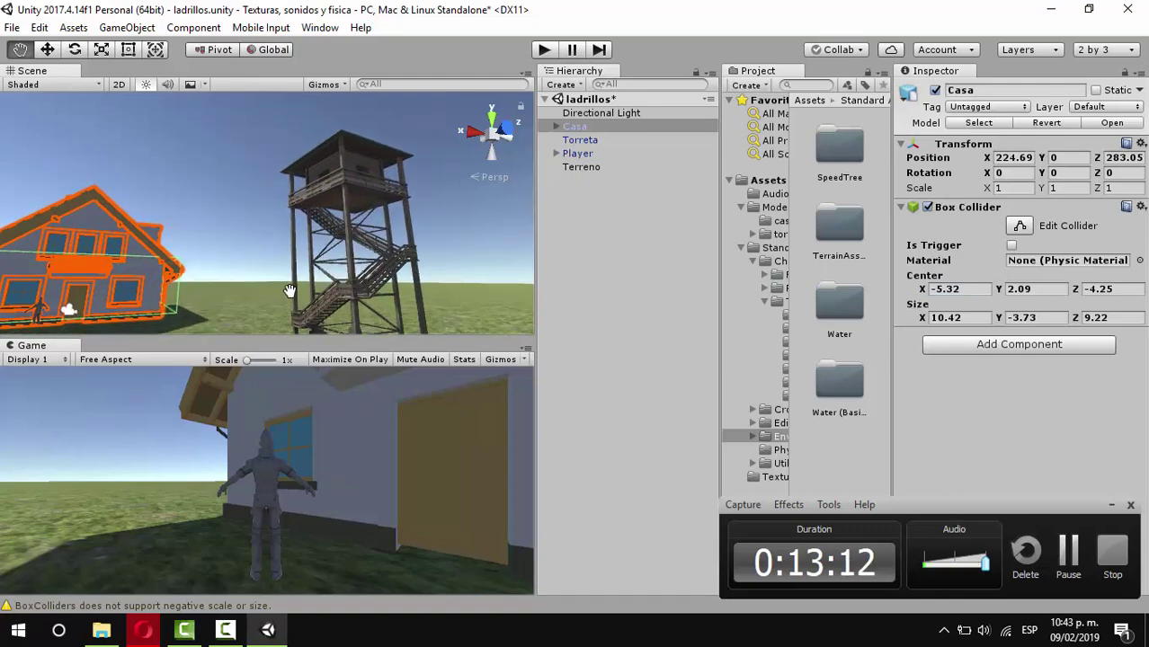
mouse_move(289, 288)
mouse_down()
mouse_move(265, 280)
mouse_move(281, 253)
mouse_move(278, 274)
mouse_up()
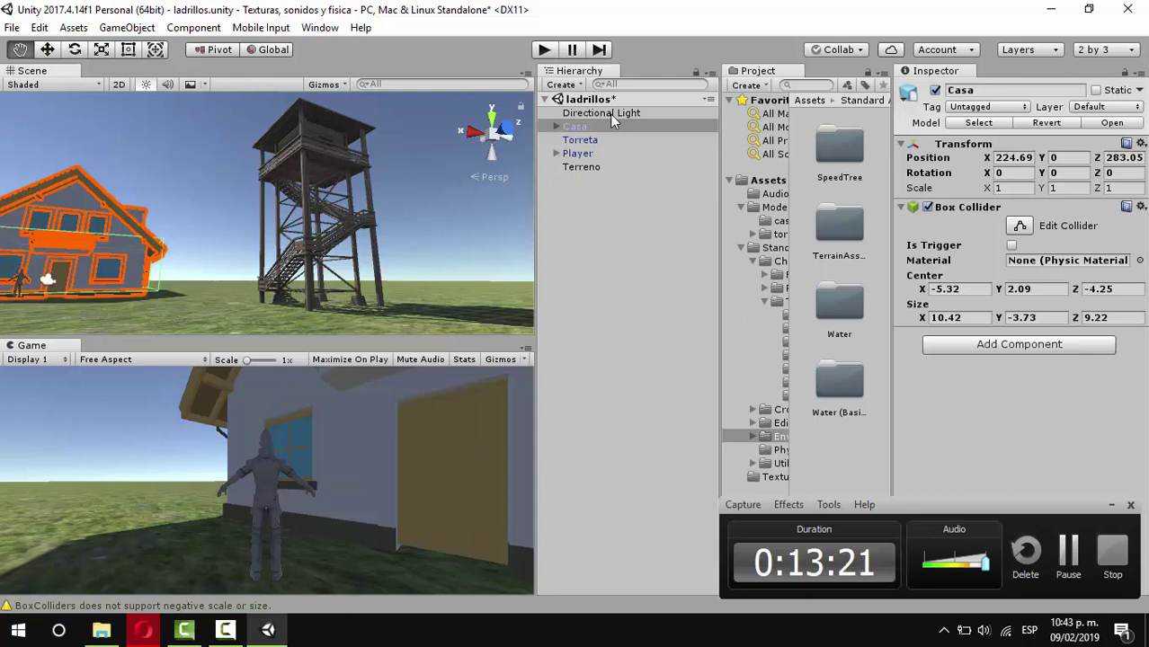
click(592, 143)
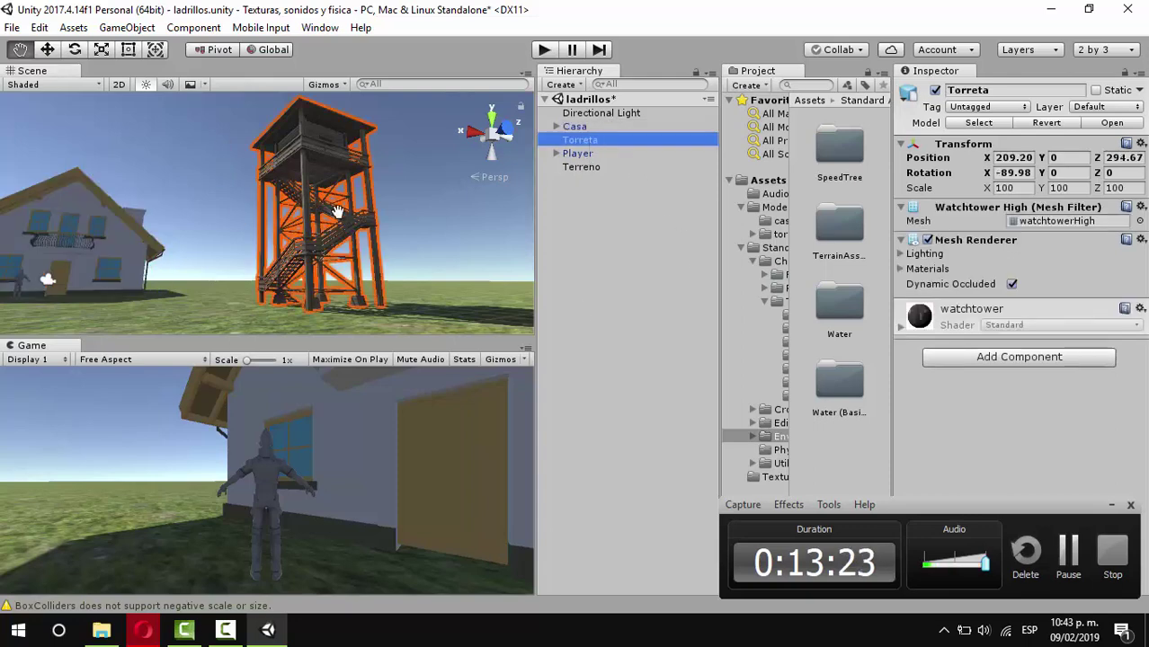
click(969, 358)
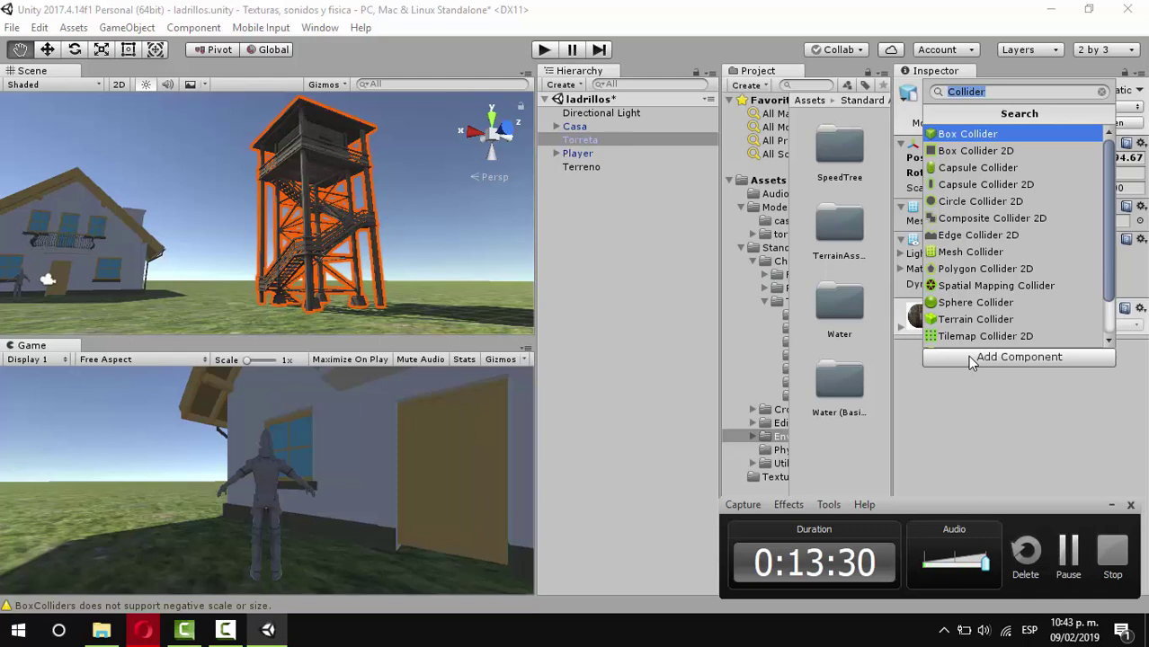
click(1001, 169)
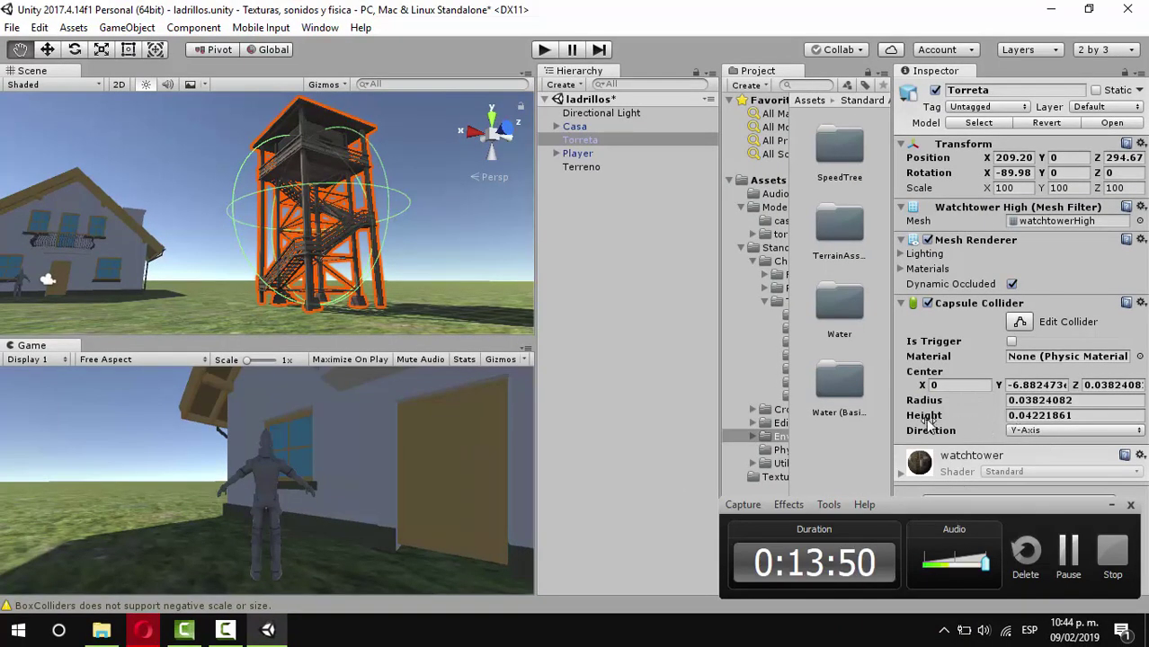
Set the Torreta capsule collider's radius to 0.01.
mouse_move(921, 401)
mouse_down()
mouse_move(944, 402)
mouse_move(913, 399)
mouse_up()
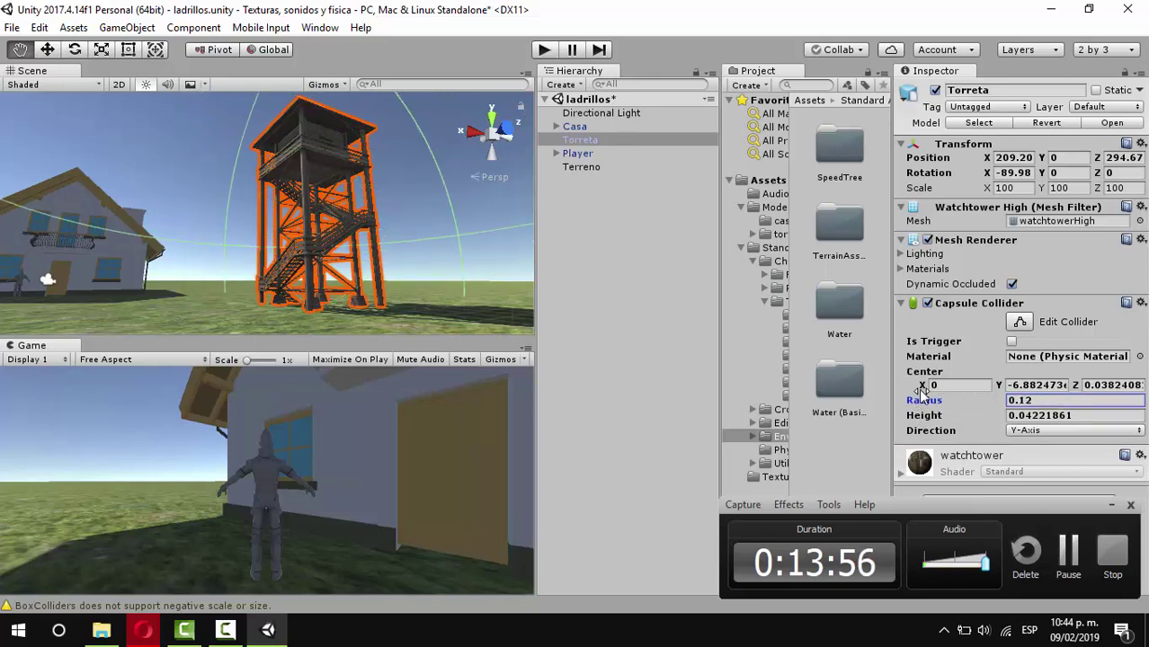
click(1028, 402)
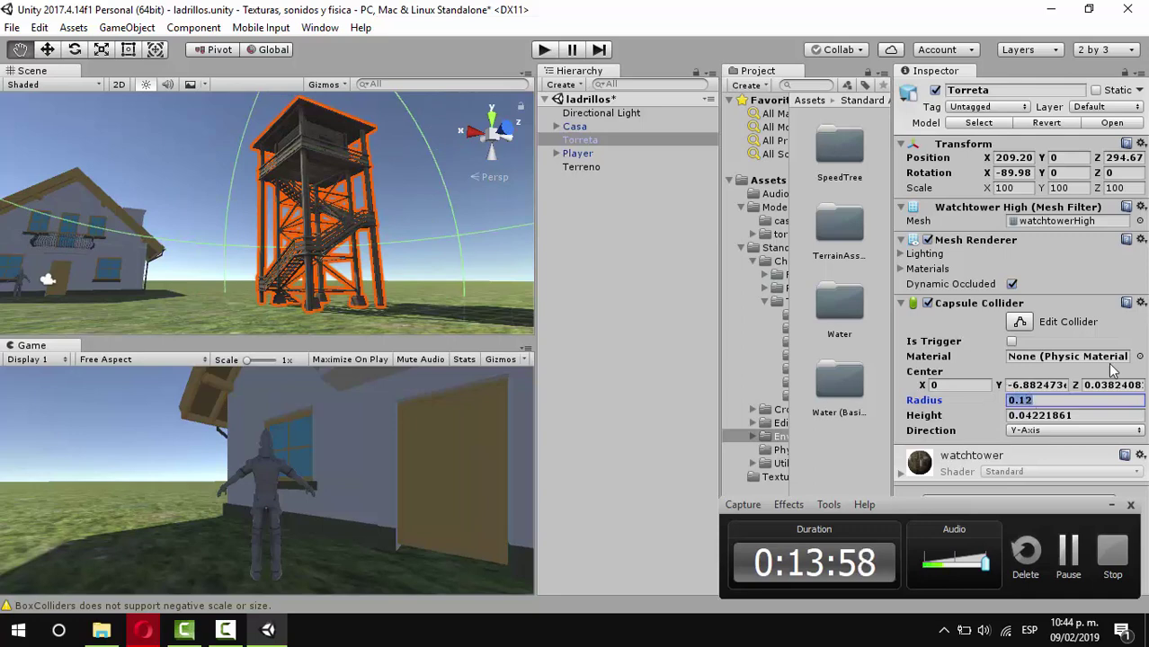
text(0.1)
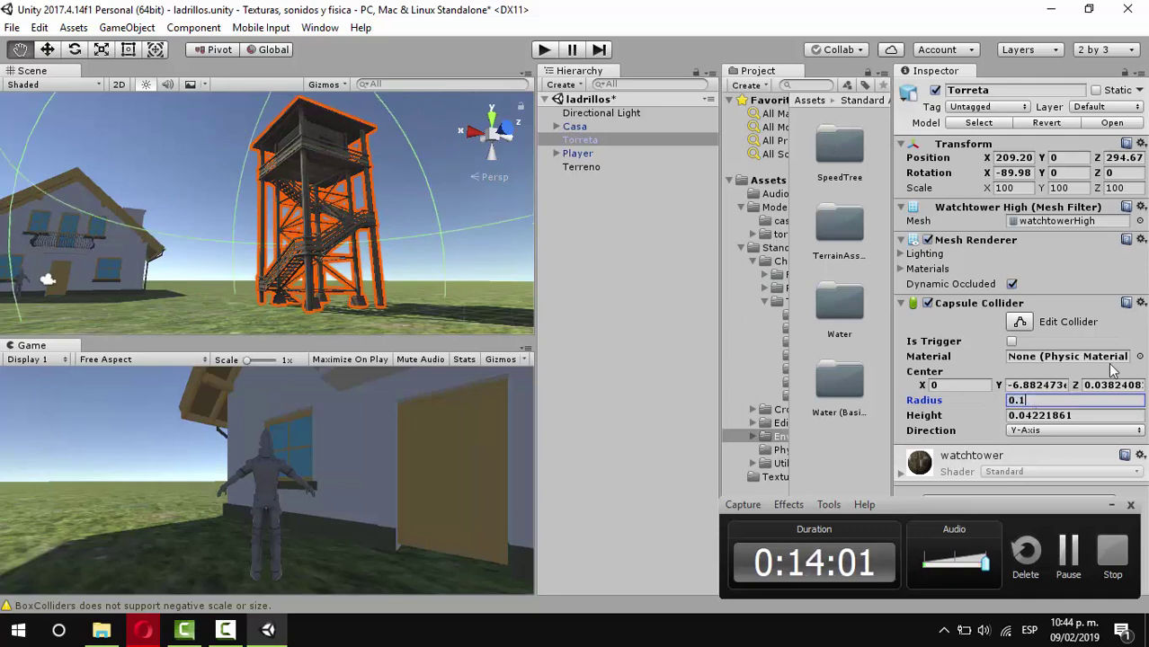
key(BackSpace)
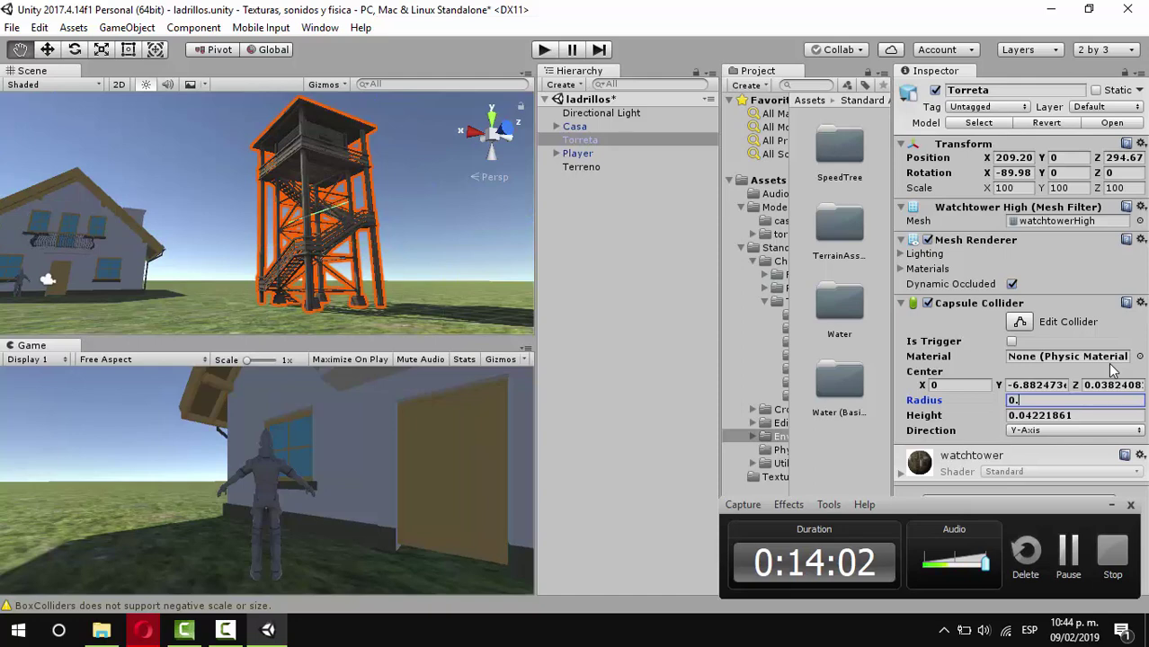
text(01)
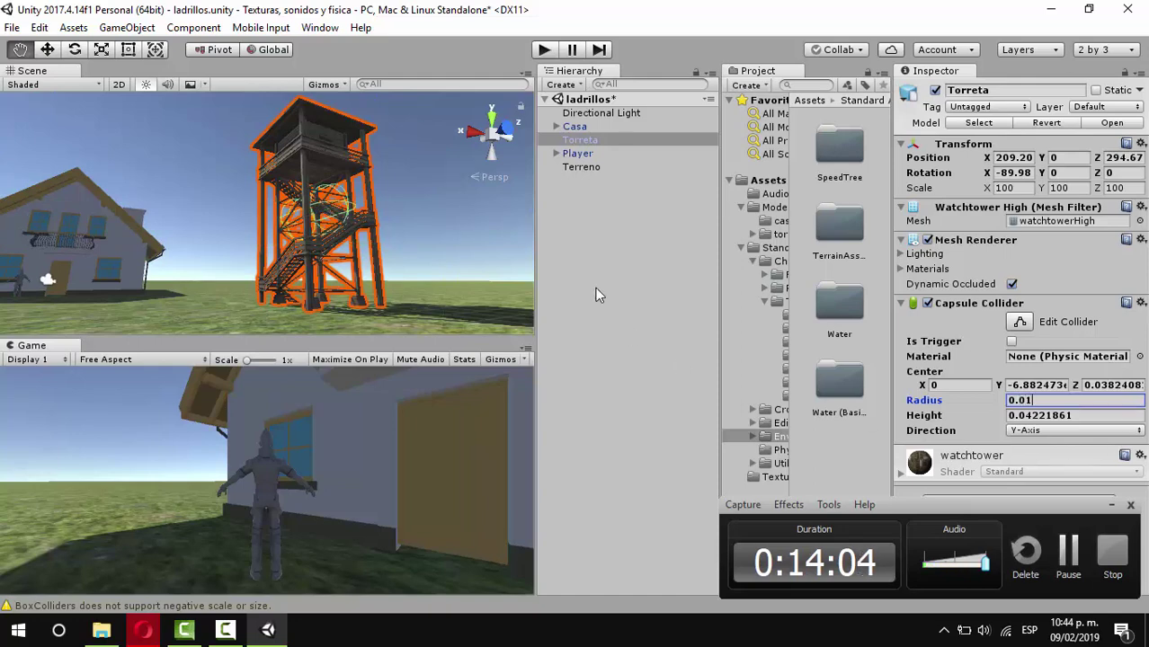
Try the X-Axis direction for the Torreta capsule collider, and set it to Z-Axis so the capsule stands upright.
middle_drag(287, 239, 463, 248)
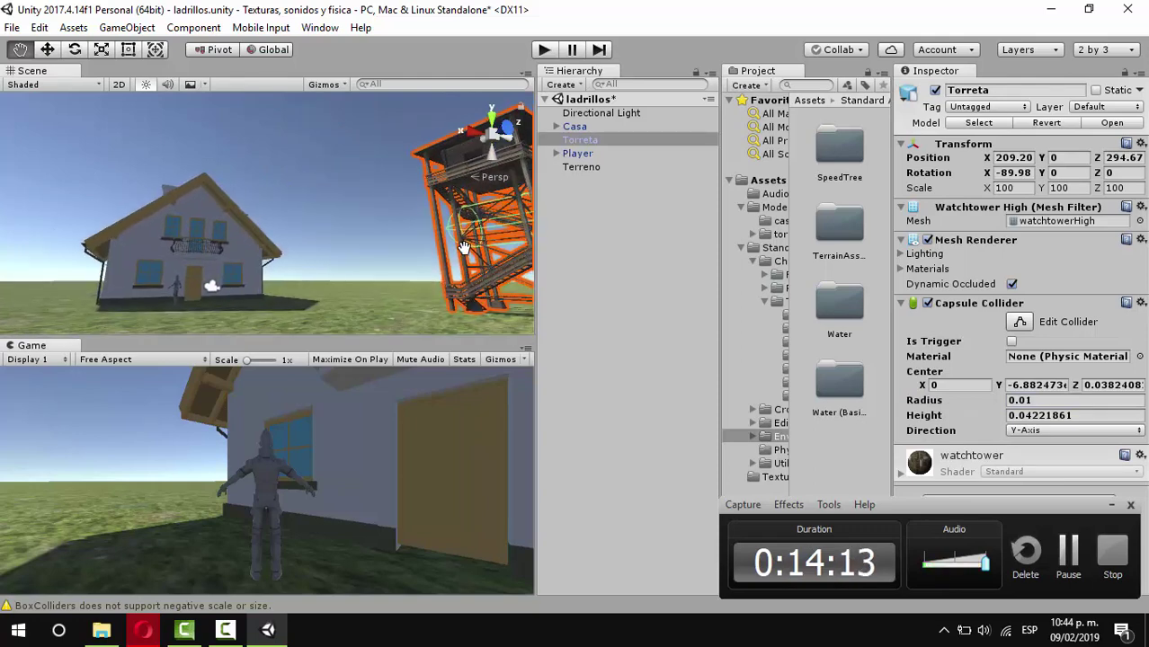
alt+drag(463, 248, 591, 257)
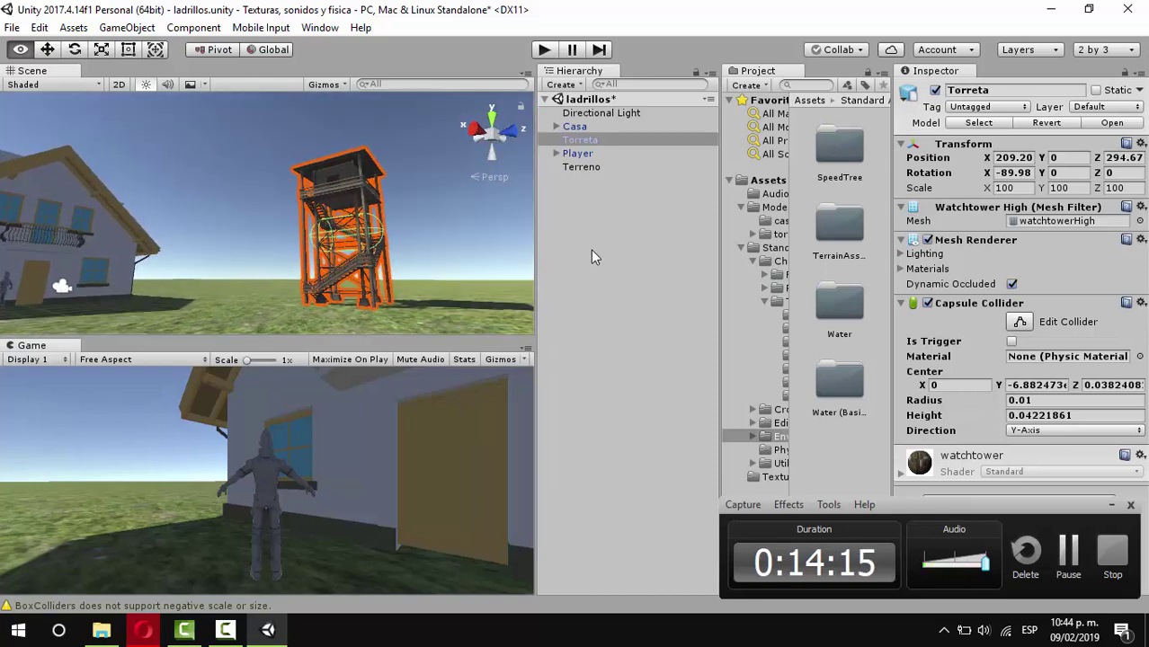
right_click(951, 384)
click(959, 358)
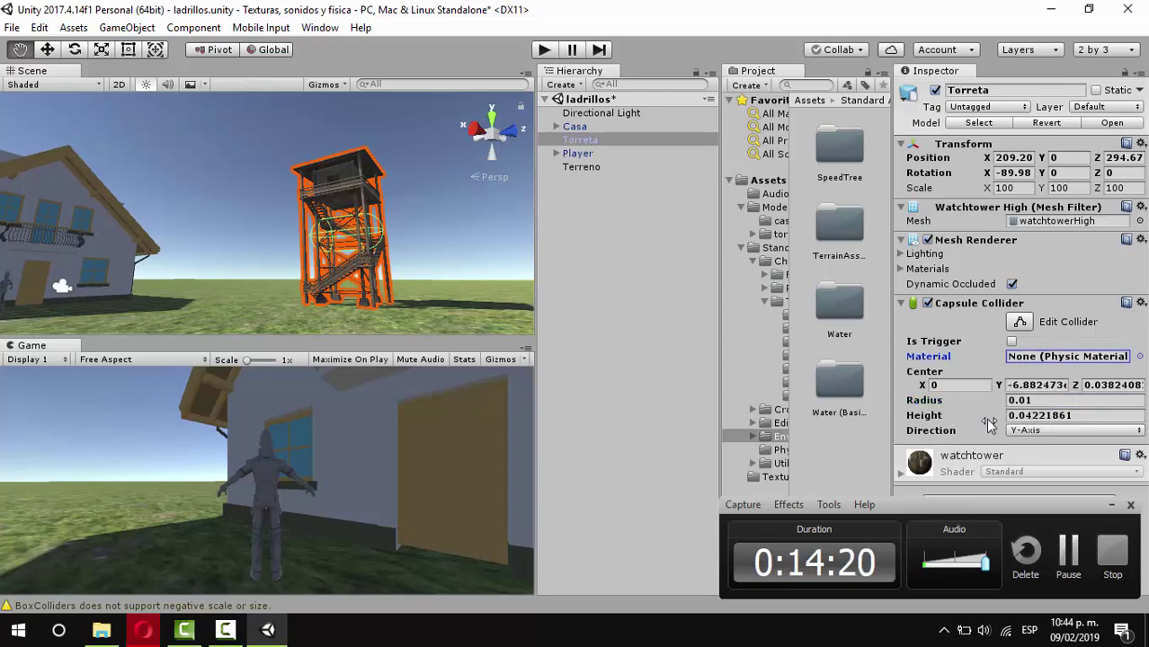
click(1022, 432)
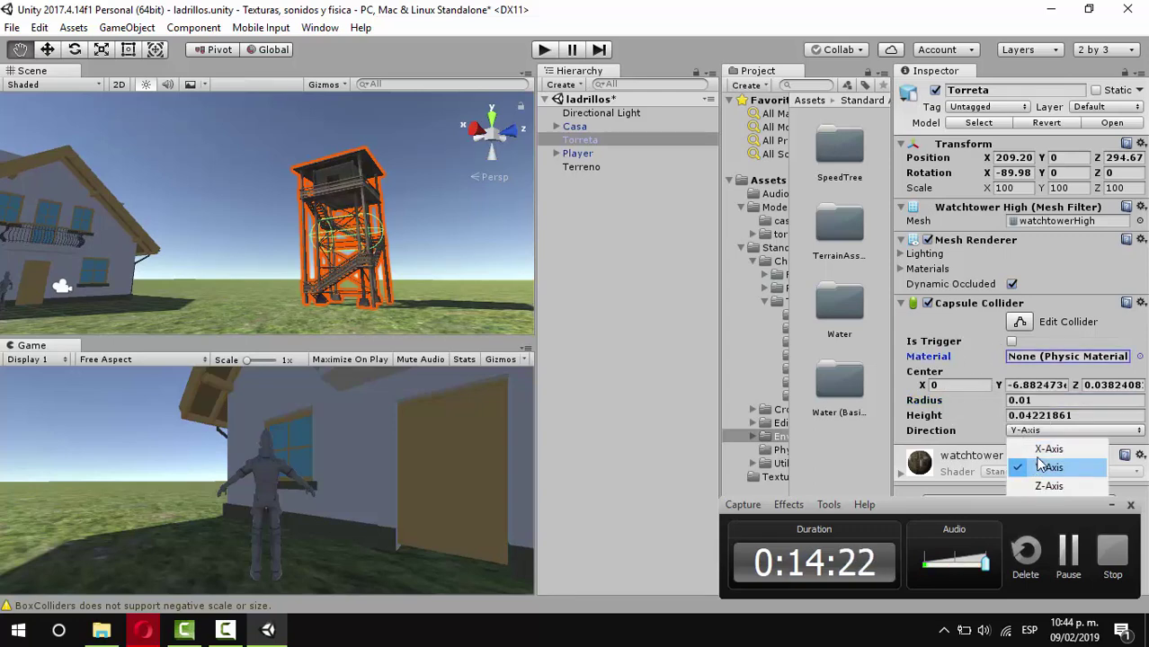
click(1043, 450)
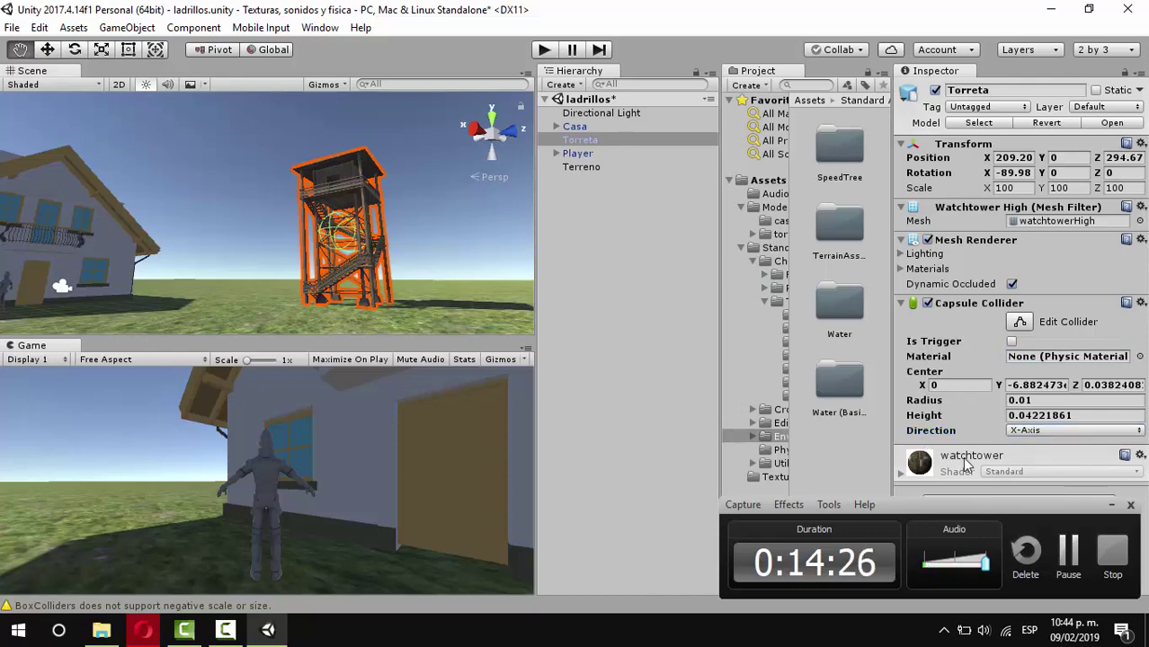
click(1043, 432)
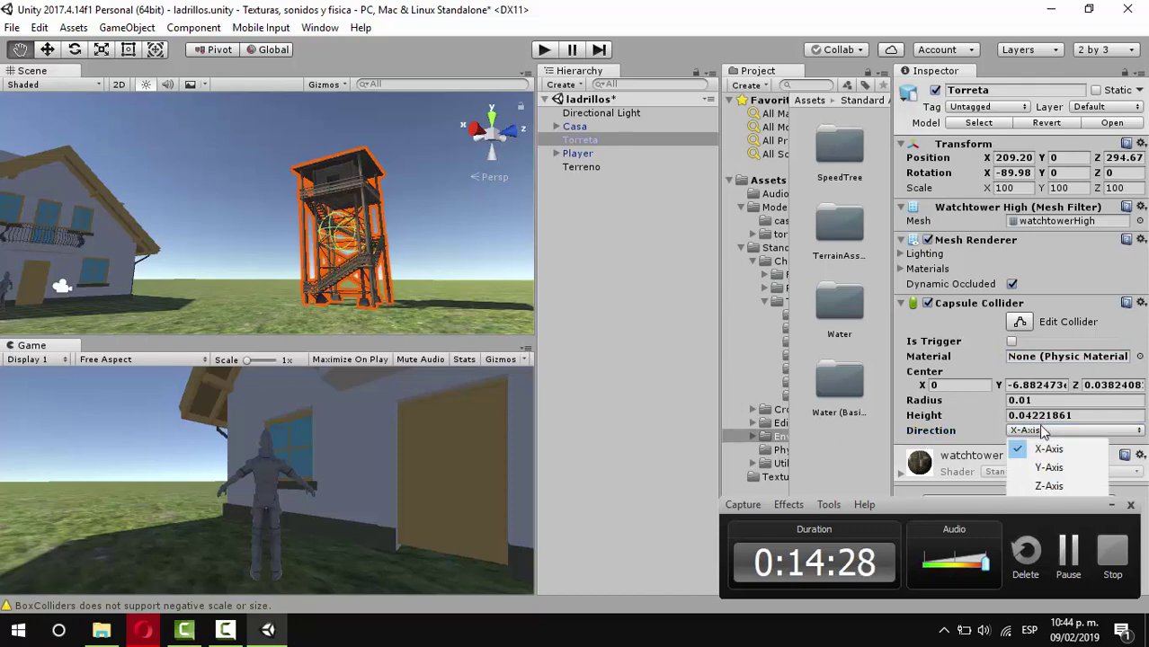
click(1043, 486)
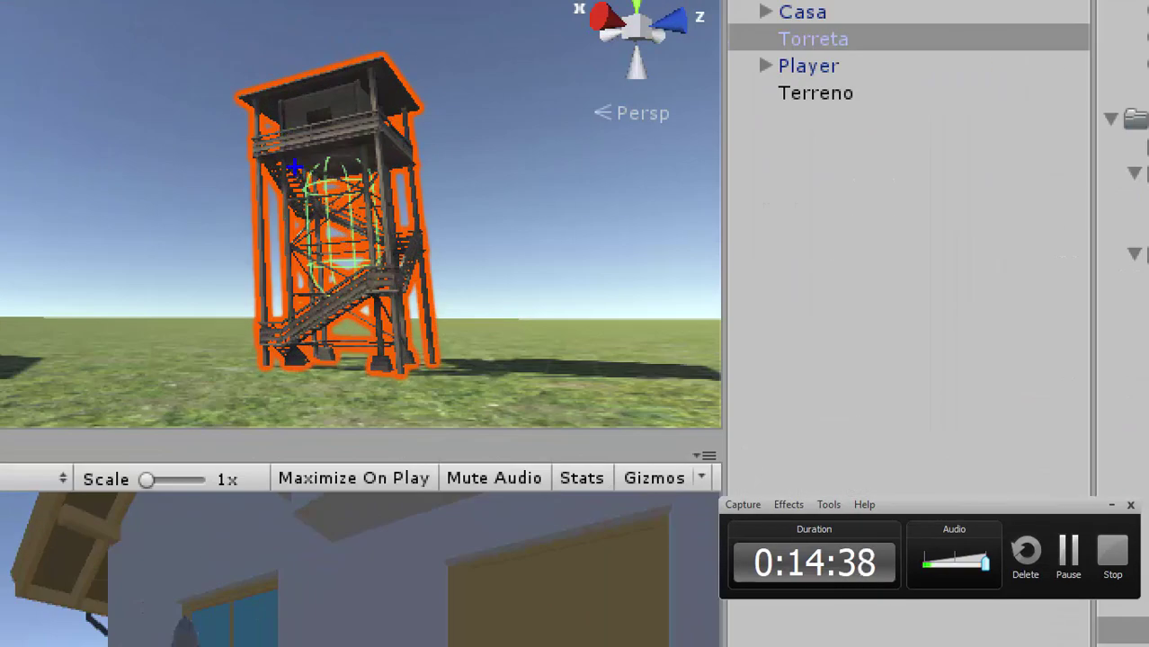
mouse_move(293, 168)
mouse_down()
mouse_move(325, 286)
mouse_move(386, 194)
mouse_move(270, 206)
mouse_up()
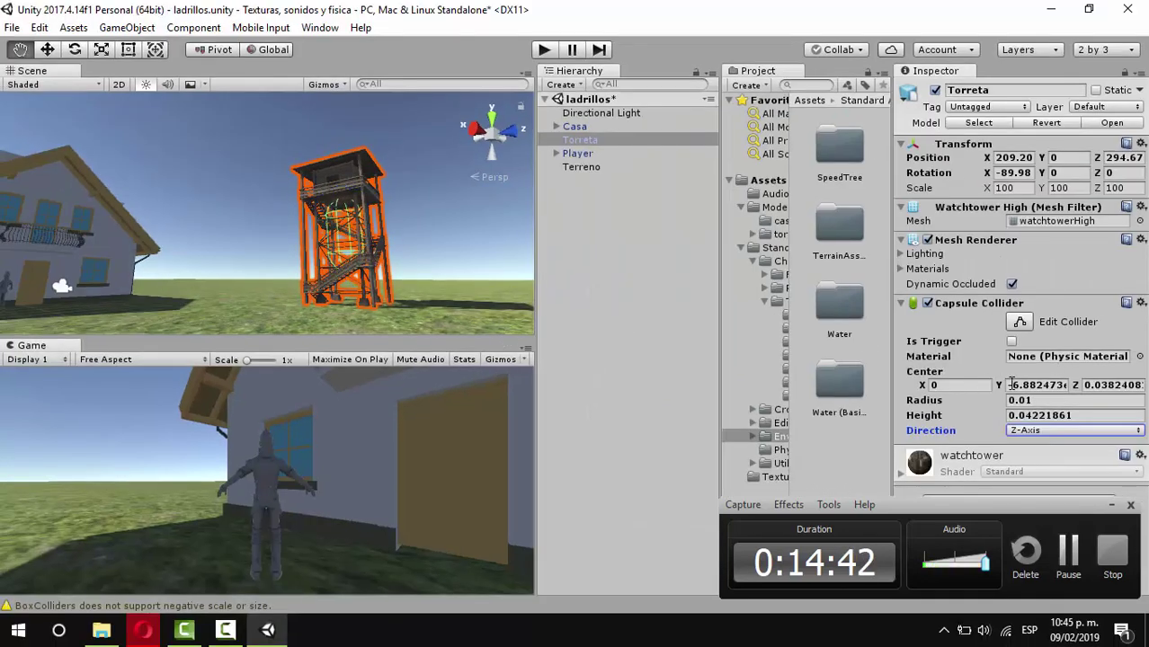
Shift the Torreta capsule collider sideways by setting its center Y to -0.03.
click(921, 384)
mouse_move(921, 384)
mouse_down()
mouse_move(944, 385)
mouse_move(921, 386)
mouse_up()
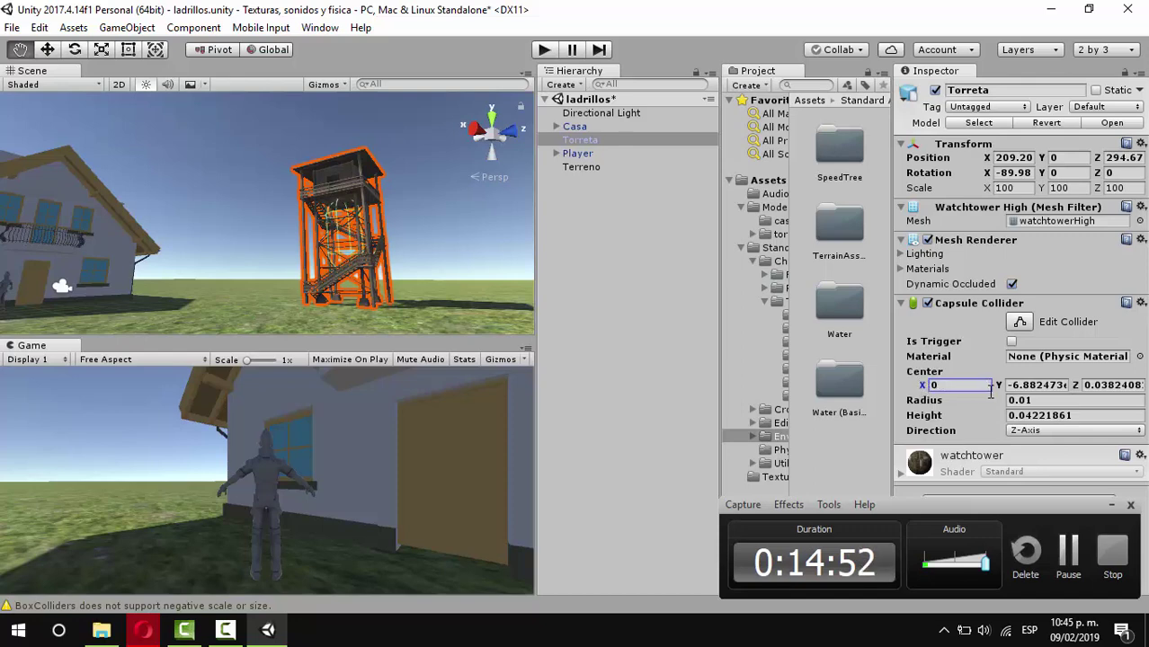
key(Tab)
text(0.33)
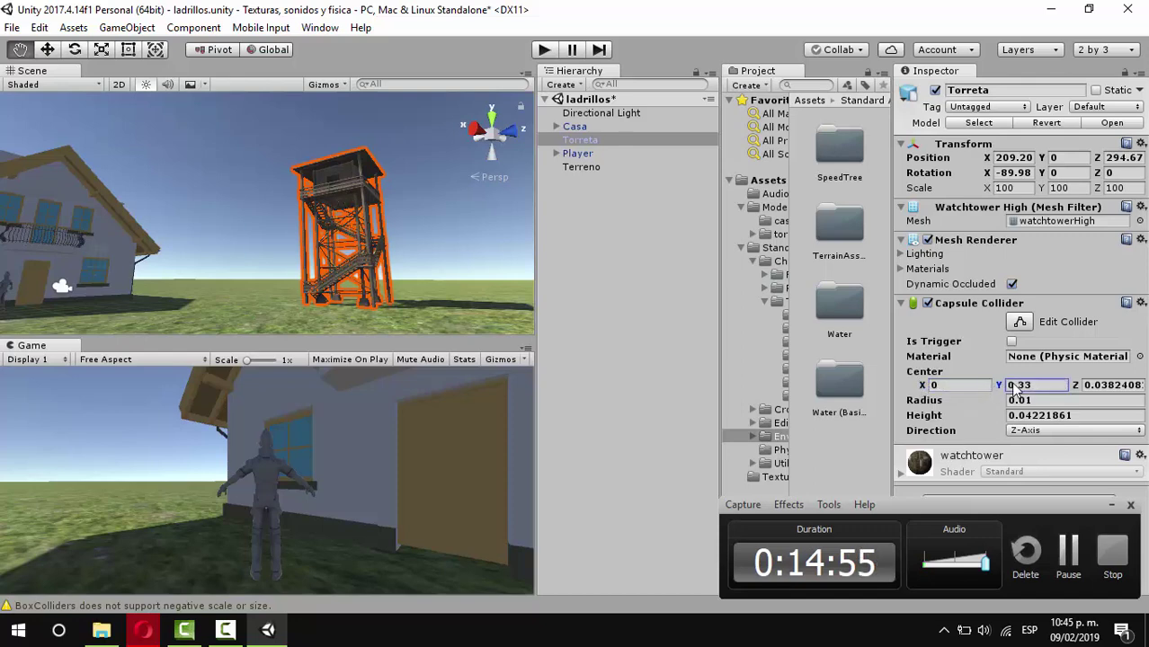
drag(1005, 383, 998, 385)
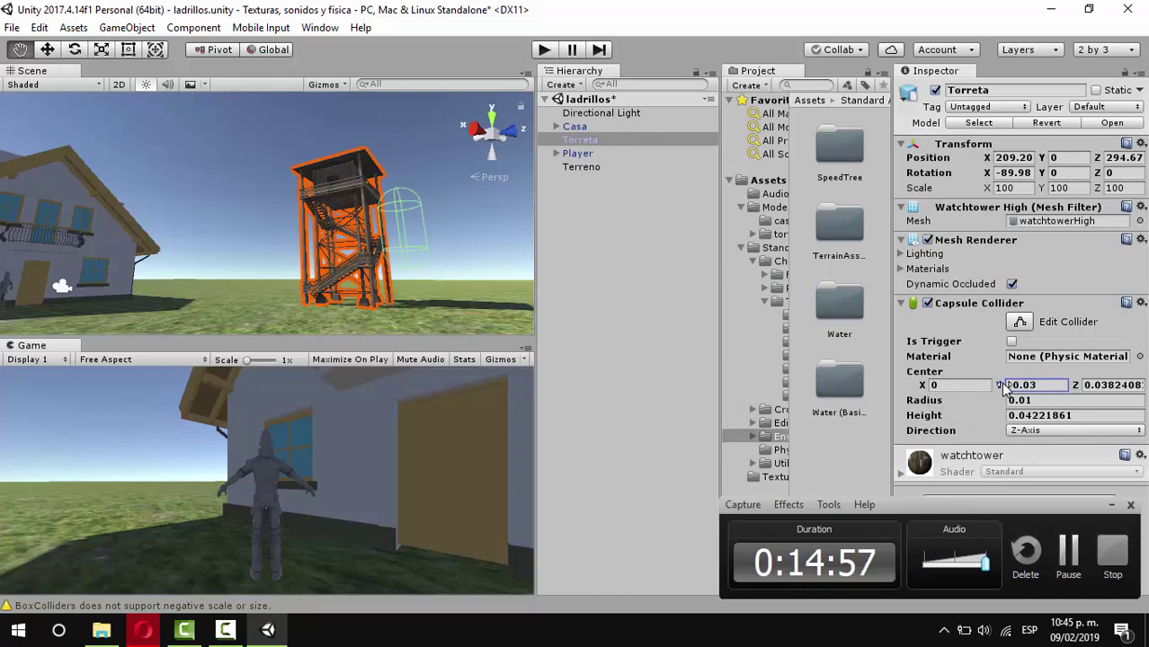
Set the Torreta capsule collider's center Z to 0.04, keeping its center Y at -0.03.
scroll(337, 227, up, 3)
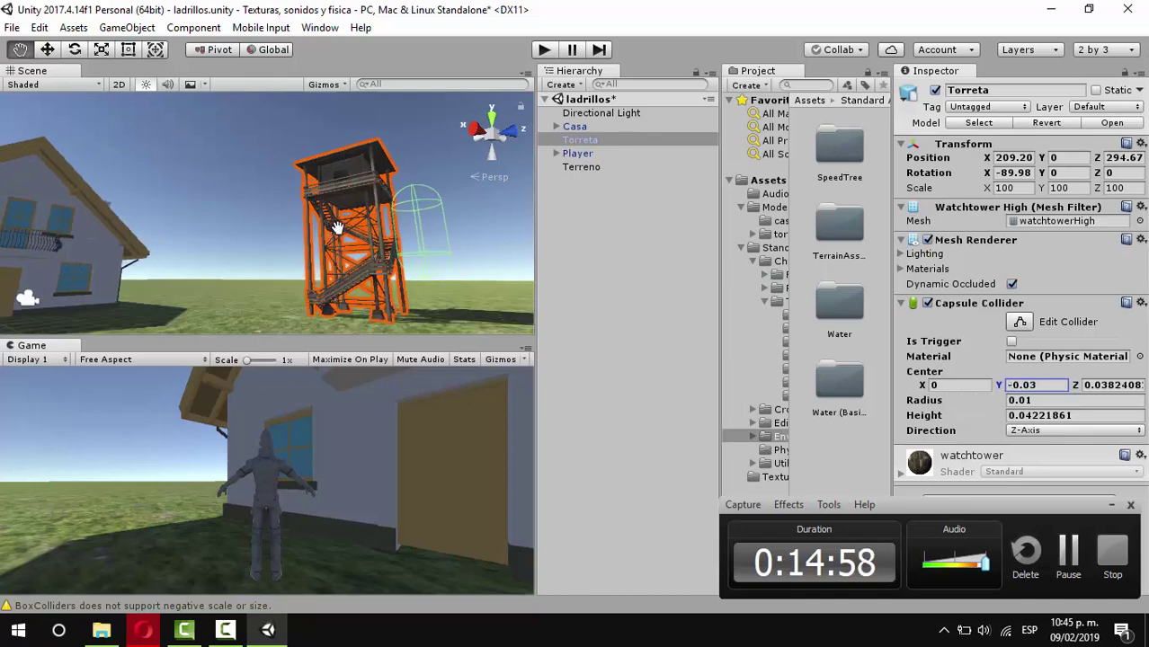
drag(198, 269, 76, 284)
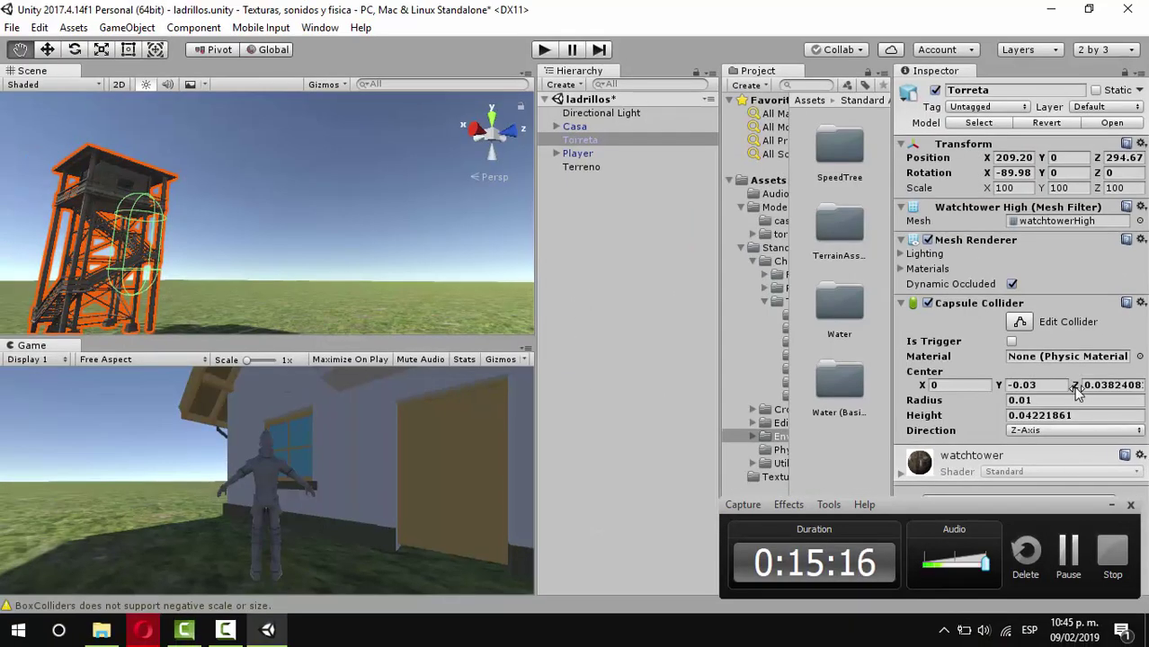
click(1076, 387)
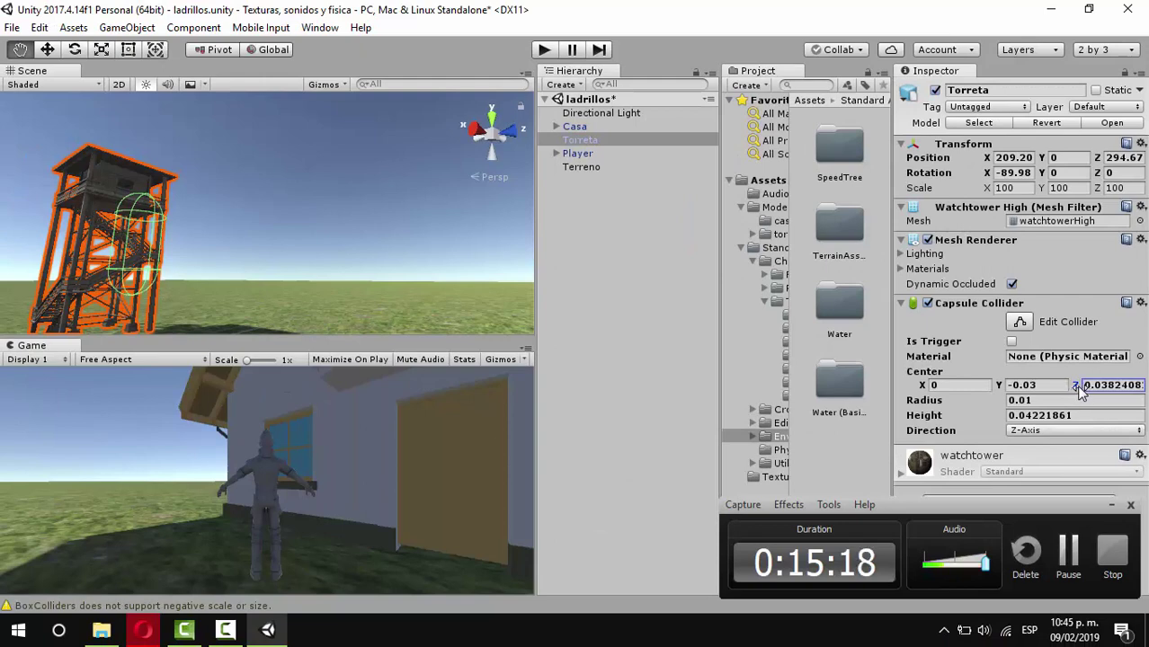
drag(1079, 389, 1075, 390)
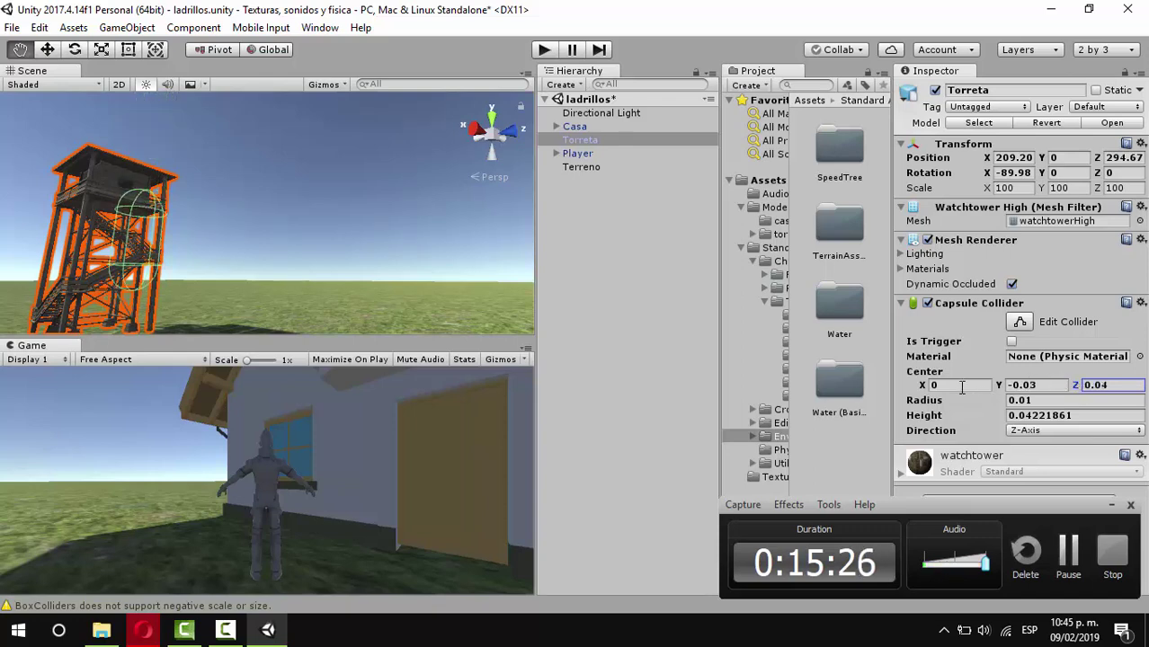
click(998, 387)
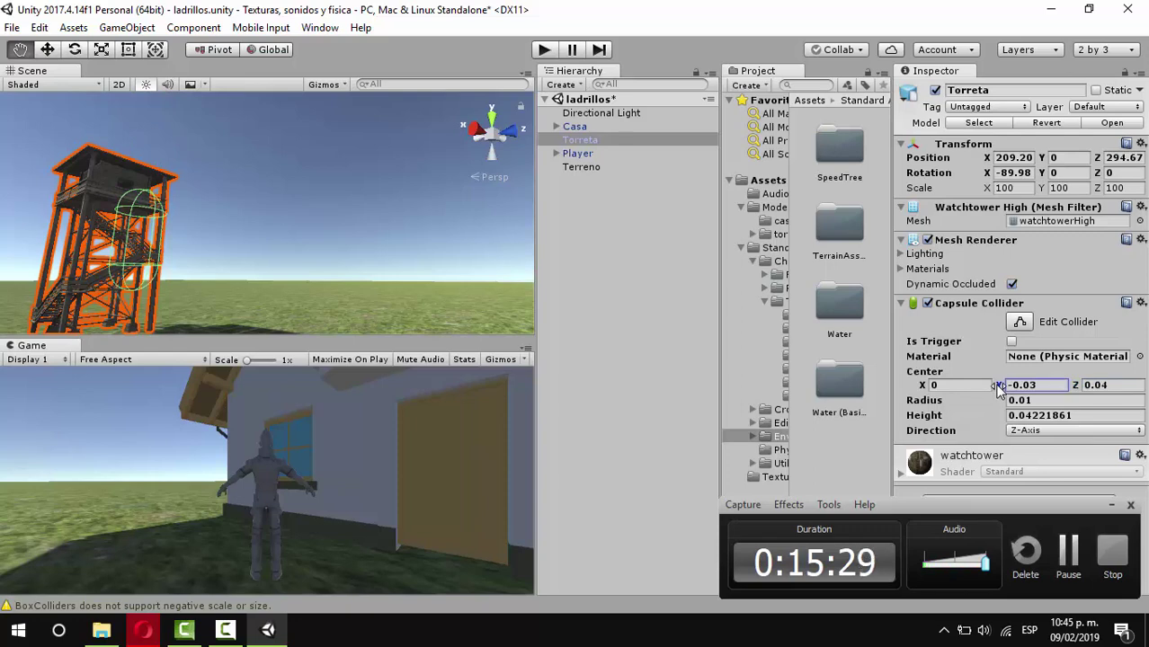
drag(996, 387, 991, 384)
Move the Torreta capsule collider toward one of the tower's corner legs by setting its center X to 0.02.
click(926, 385)
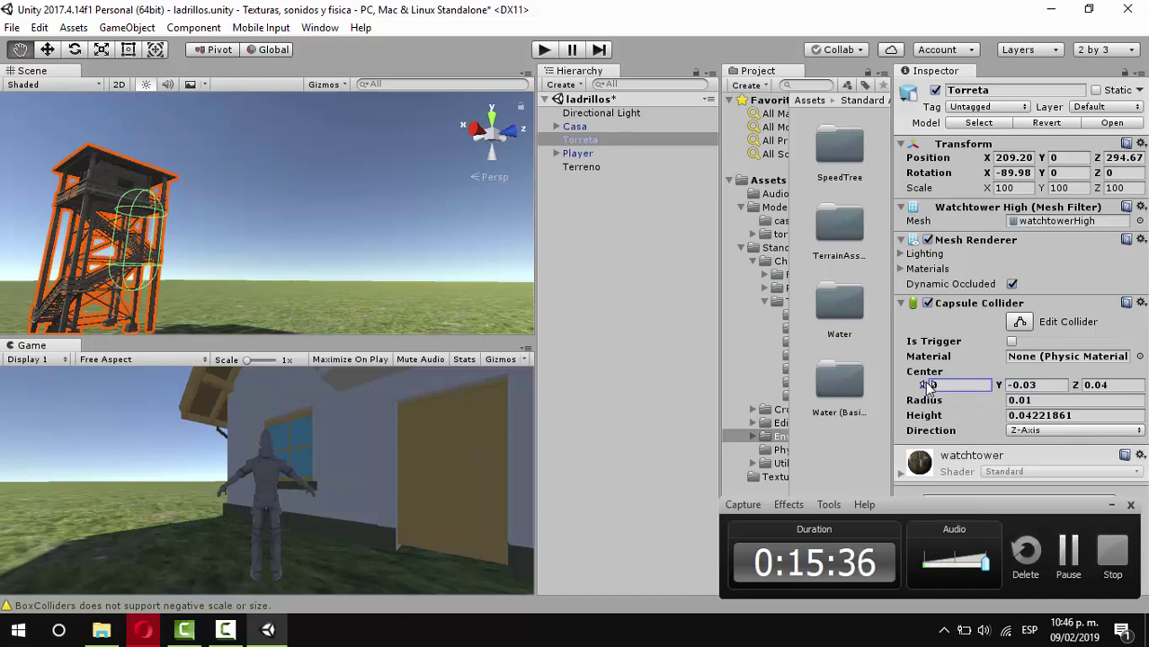
drag(928, 385, 933, 386)
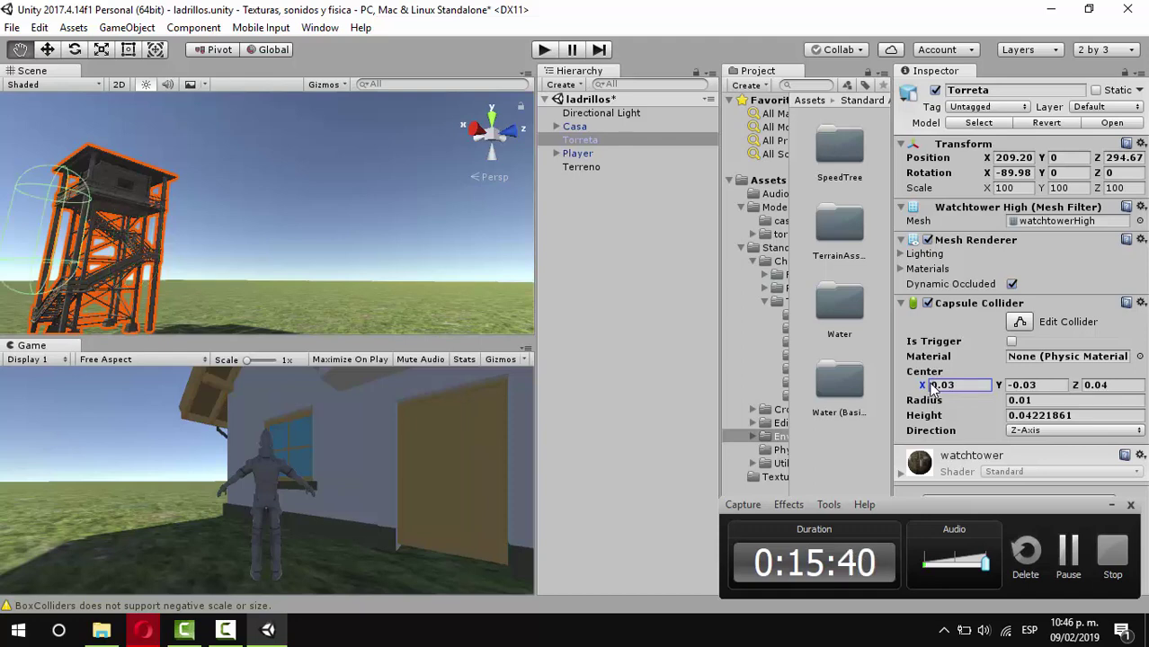
right_click(948, 388)
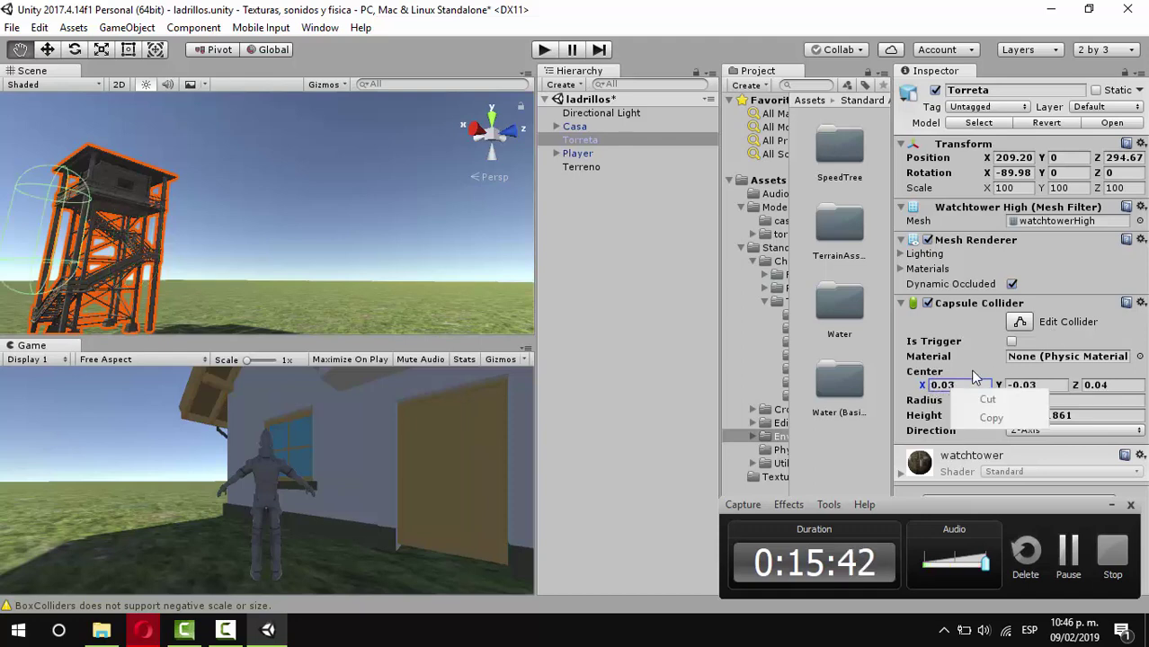
click(975, 378)
click(956, 387)
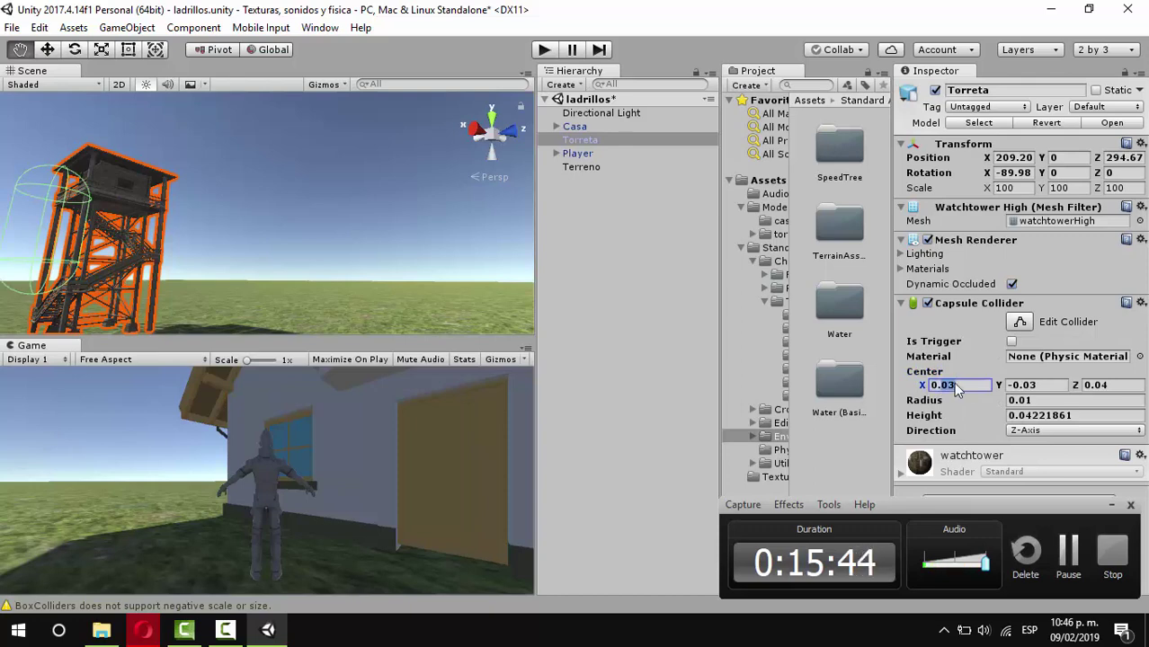
text(0.02)
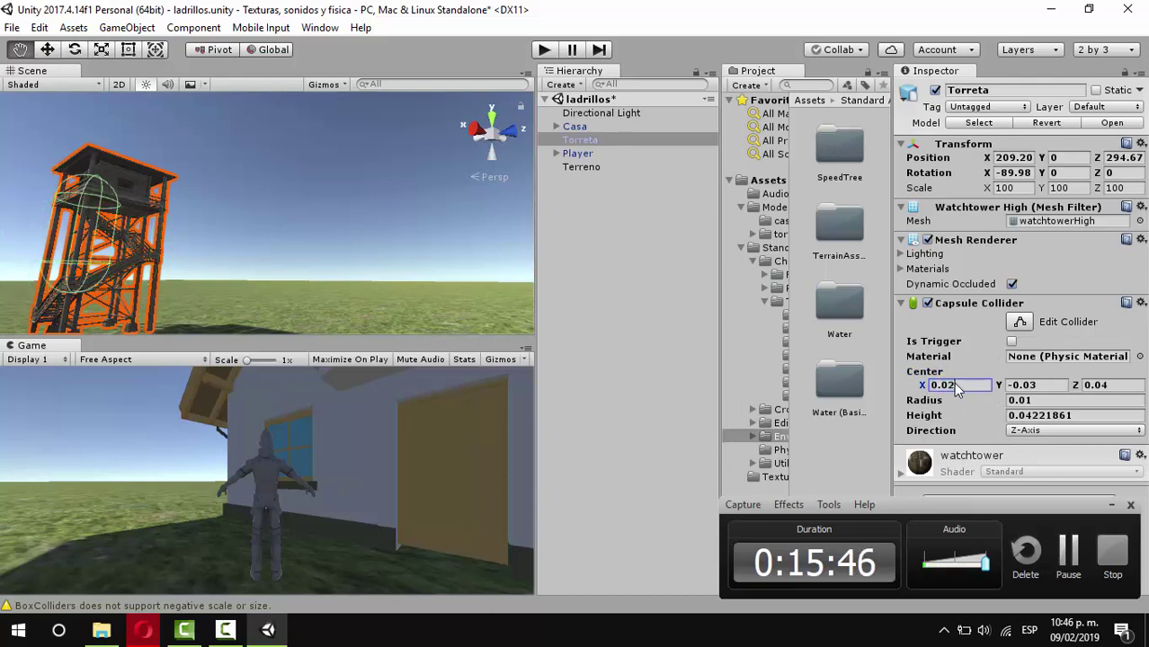
Examine the capsule collider's position against the watchtower's legs from different viewpoints.
click(20, 51)
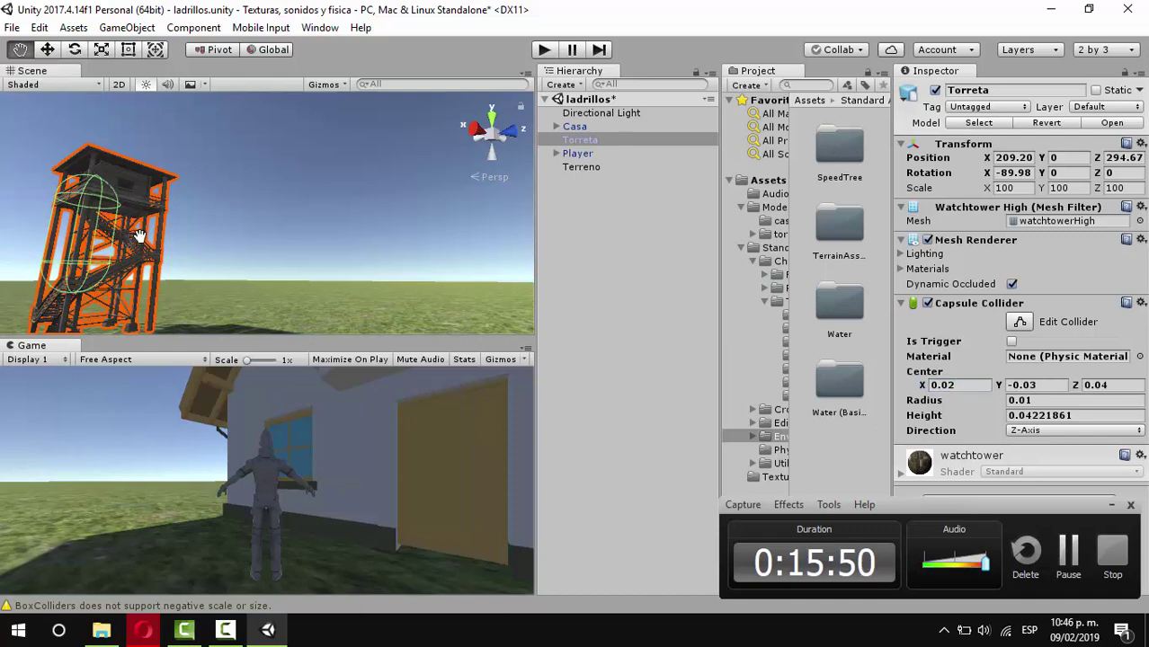
key(f)
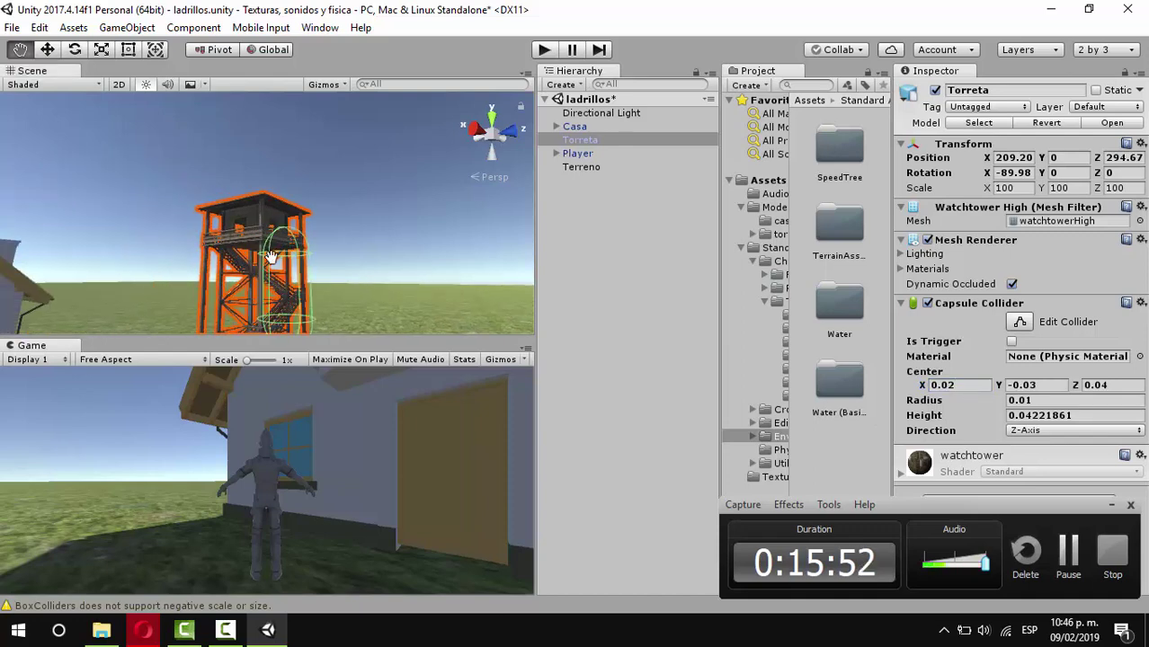
drag(270, 256, 373, 247)
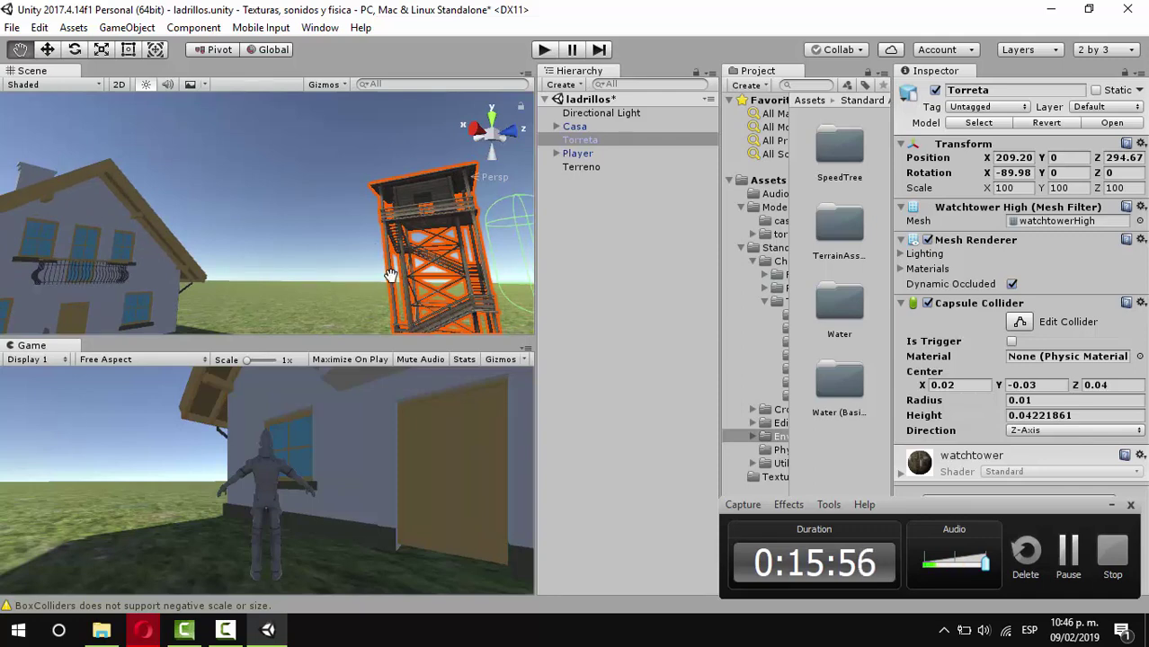
drag(390, 277, 302, 268)
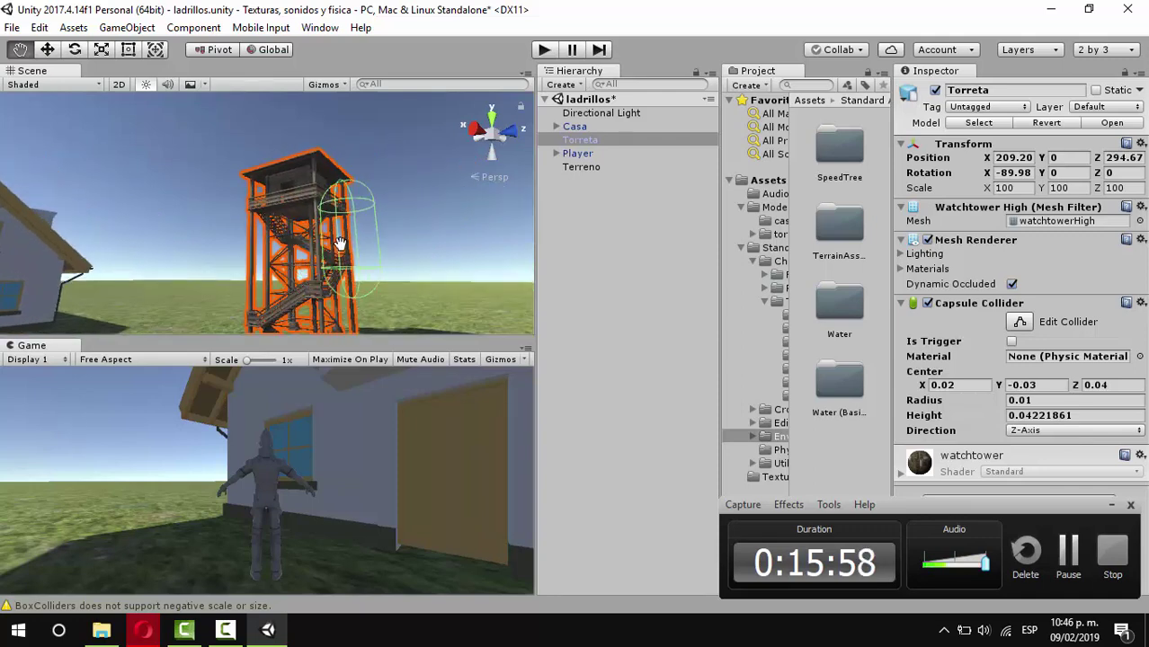